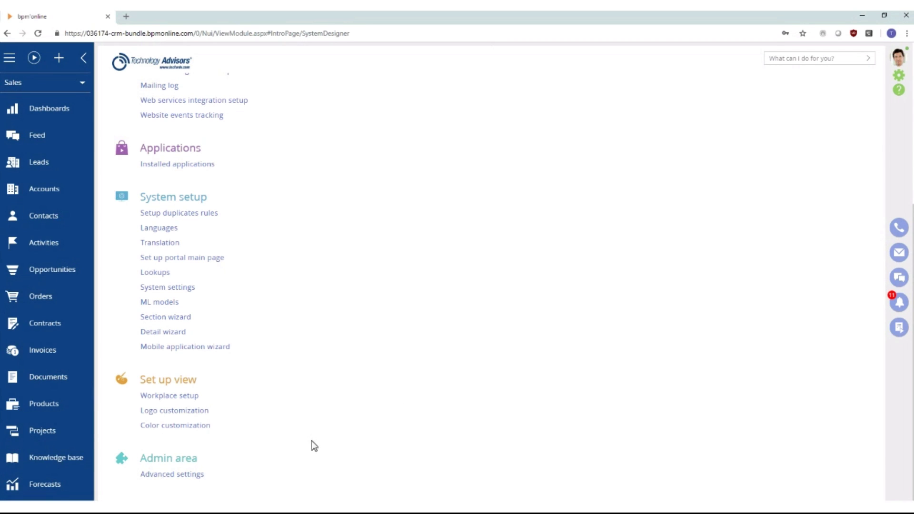
Open the UsrEquipmentType object of the Custom package for editing from Configuration in the advanced settings
{"action": "left_click", "coordinate": [185, 477]}
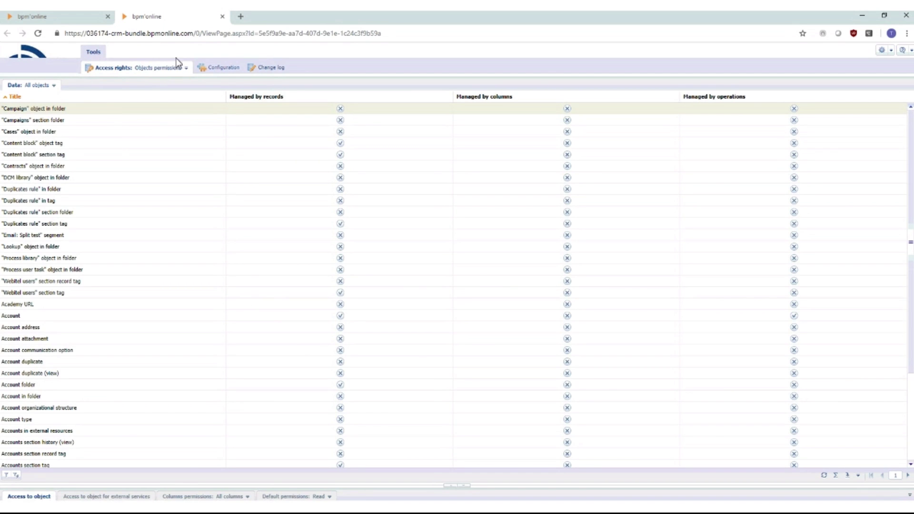
{"action": "left_click", "coordinate": [217, 68]}
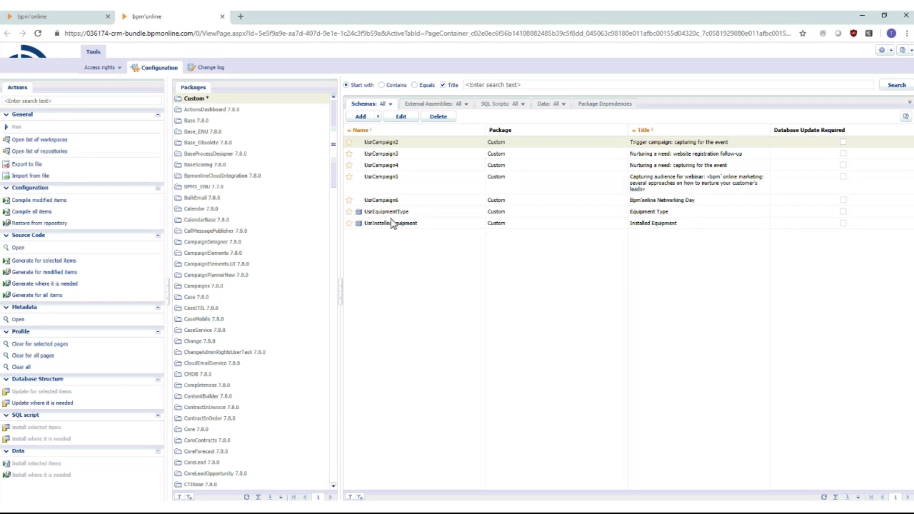
{"action": "left_click", "coordinate": [405, 211]}
{"action": "left_click", "coordinate": [403, 223]}
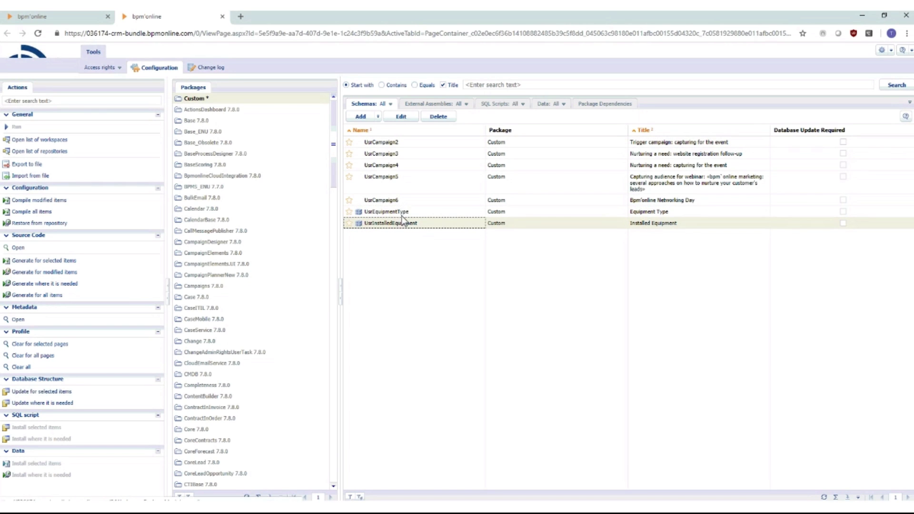
{"action": "left_click", "coordinate": [383, 213]}
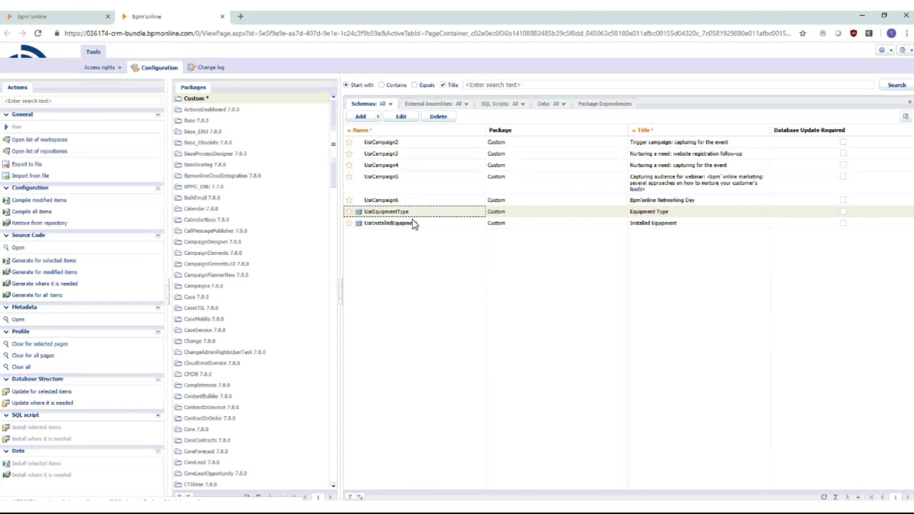
{"action": "right_click", "coordinate": [371, 214]}
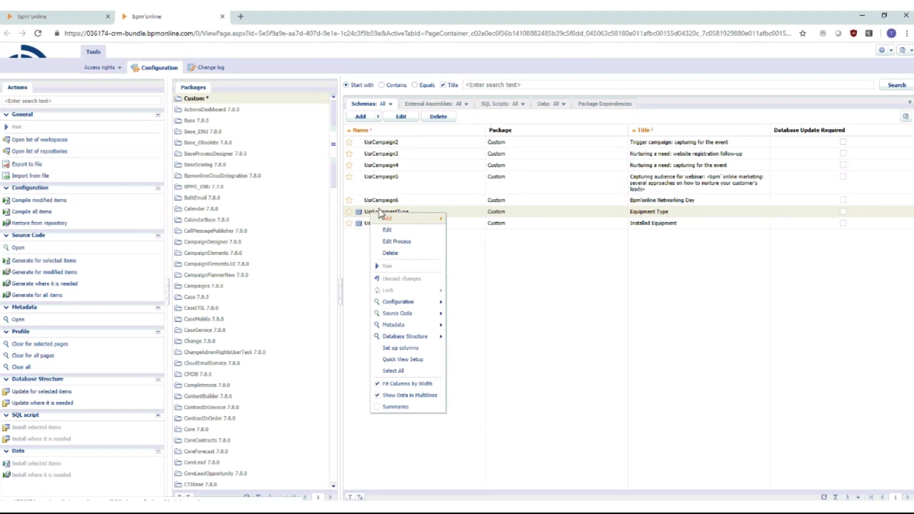
{"action": "left_click", "coordinate": [389, 234]}
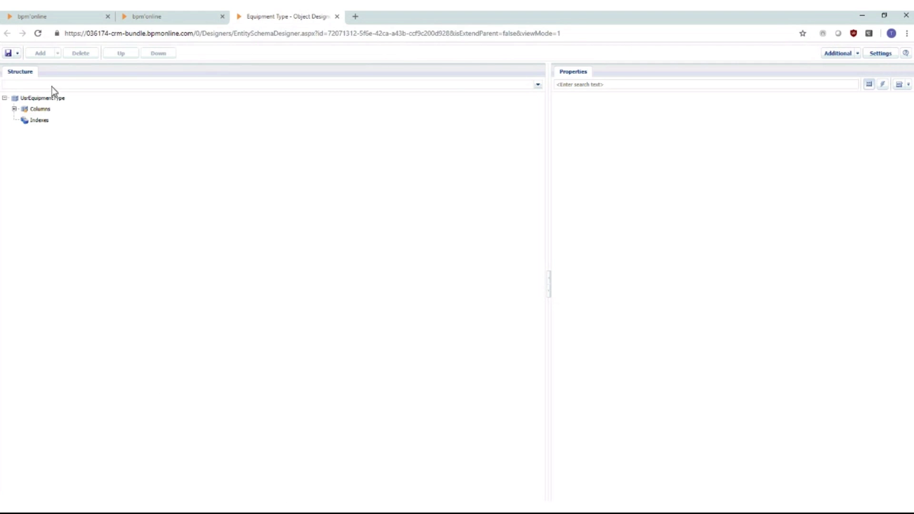
Examine the general properties of UsrEquipmentType, including the Usr name prefix, and expand its inherited columns
{"action": "left_click", "coordinate": [56, 98]}
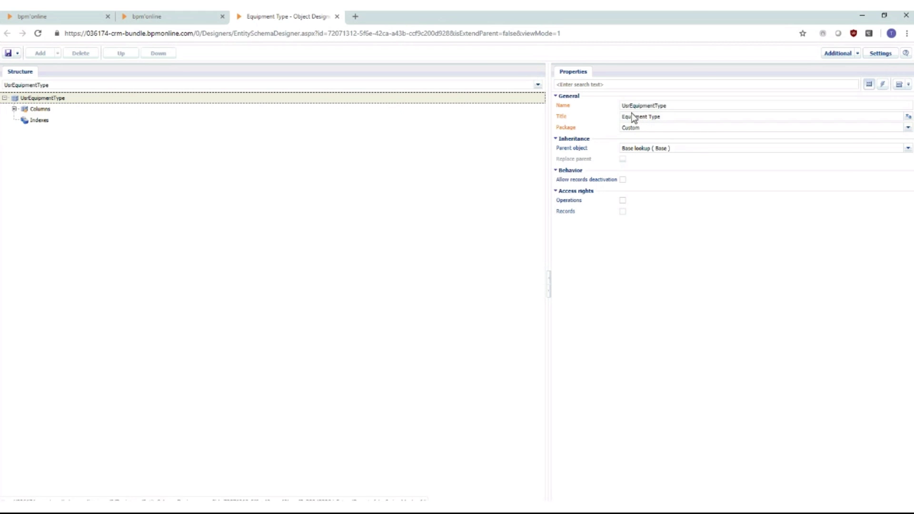
{"action": "left_click_drag", "start_coordinate": [622, 106], "coordinate": [630, 107]}
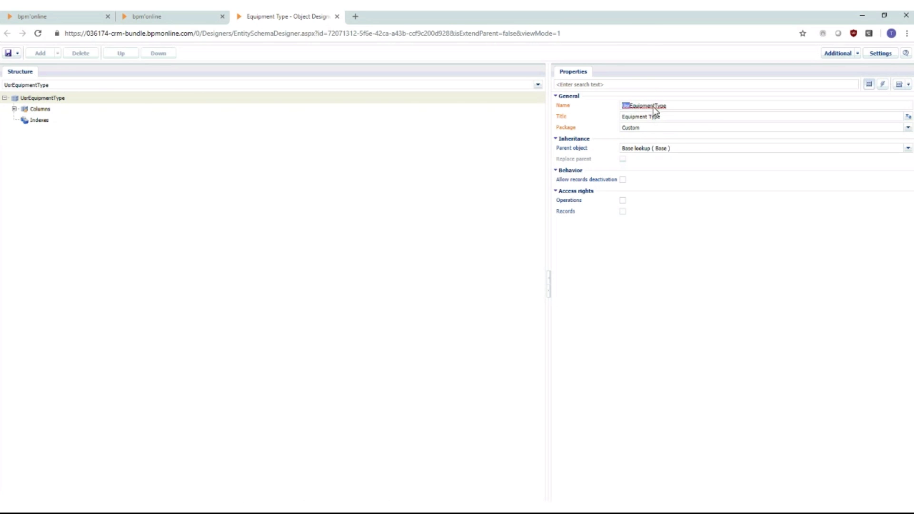
{"action": "left_click", "coordinate": [624, 107]}
{"action": "left_click", "coordinate": [619, 259]}
{"action": "left_click", "coordinate": [14, 109]}
{"action": "double_click", "coordinate": [29, 122]}
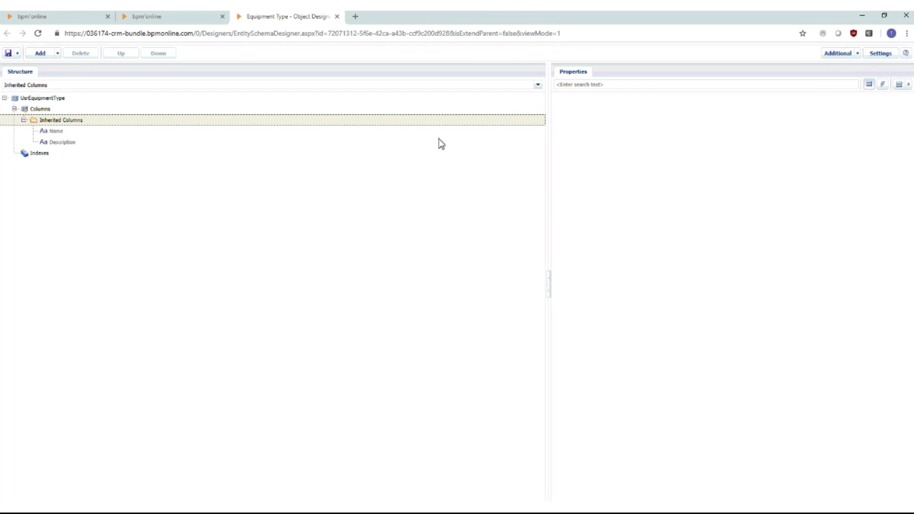
Enlarge the browser page zoom to 175%
{"action": "left_click", "coordinate": [906, 35]}
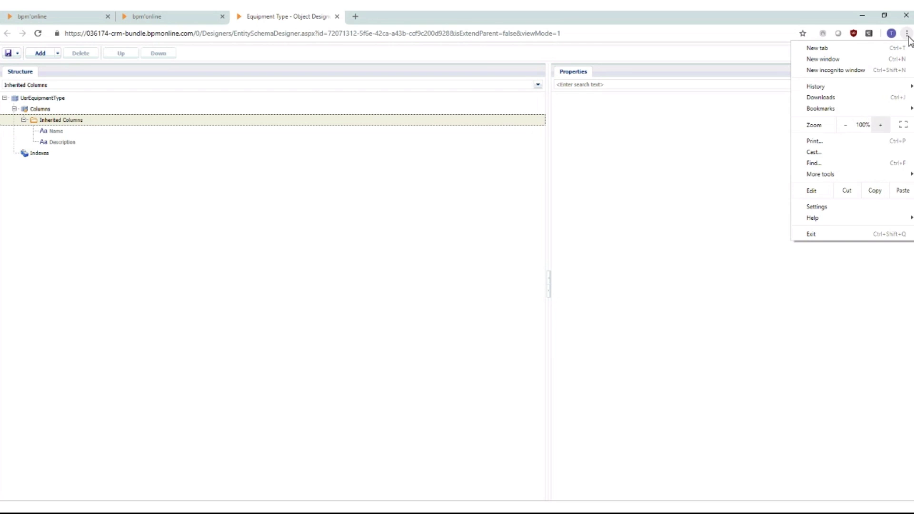
{"action": "left_click", "coordinate": [881, 126]}
{"action": "left_click", "coordinate": [880, 126]}
{"action": "left_click", "coordinate": [880, 126]}
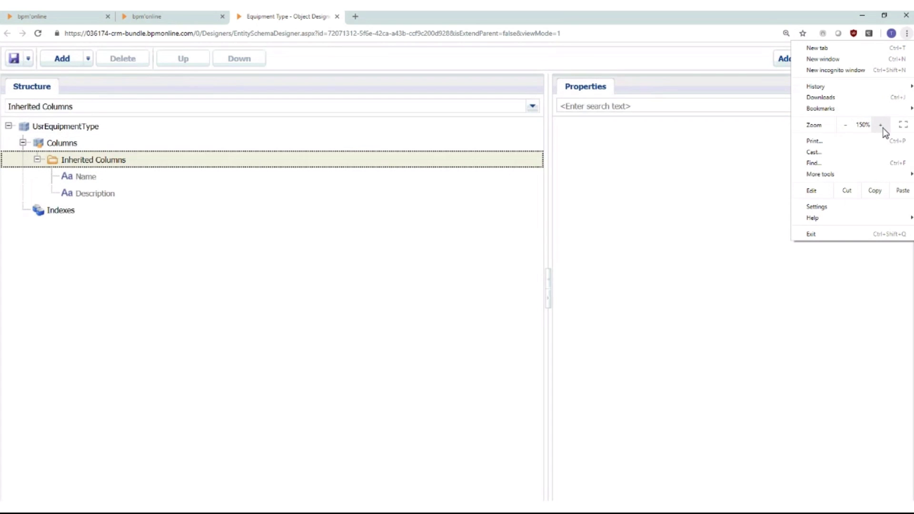
{"action": "left_click", "coordinate": [881, 125]}
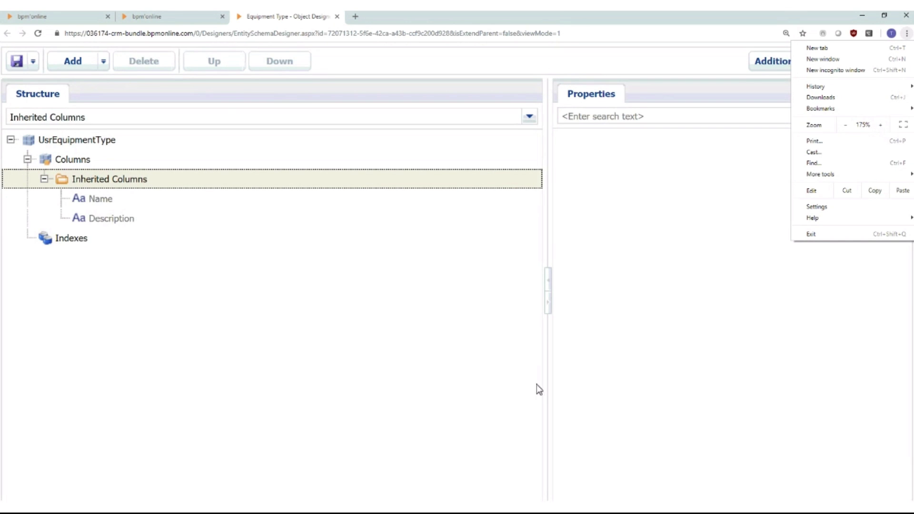
{"action": "left_click", "coordinate": [345, 115]}
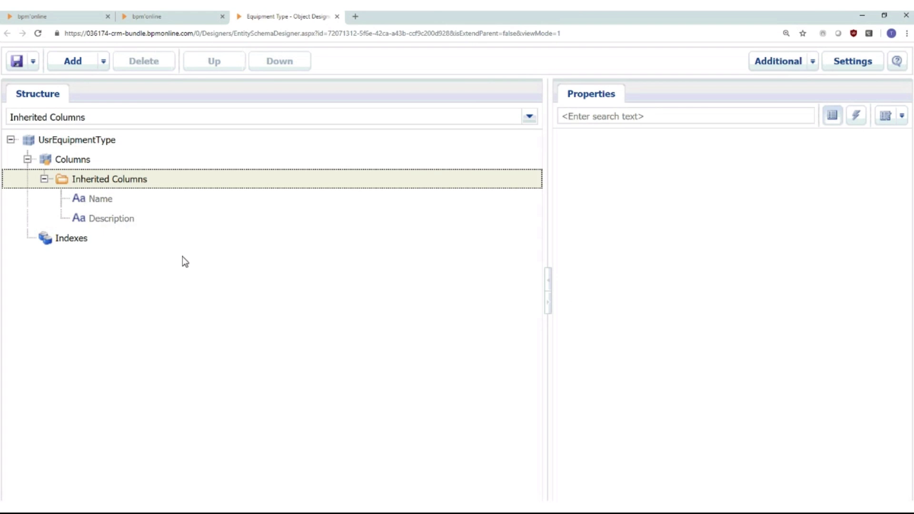
Examine the inherited Name and Description columns and the options for adding columns to UsrEquipmentType
{"action": "left_click", "coordinate": [91, 200]}
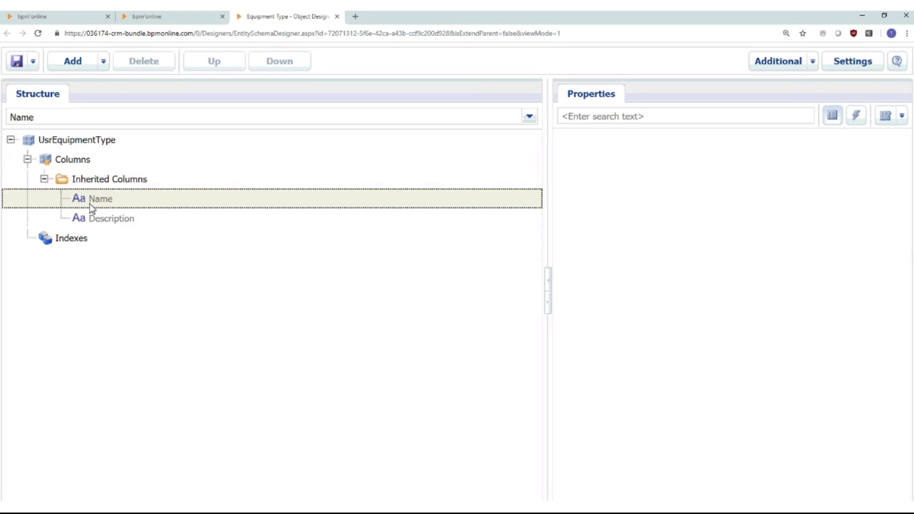
{"action": "left_click", "coordinate": [99, 219]}
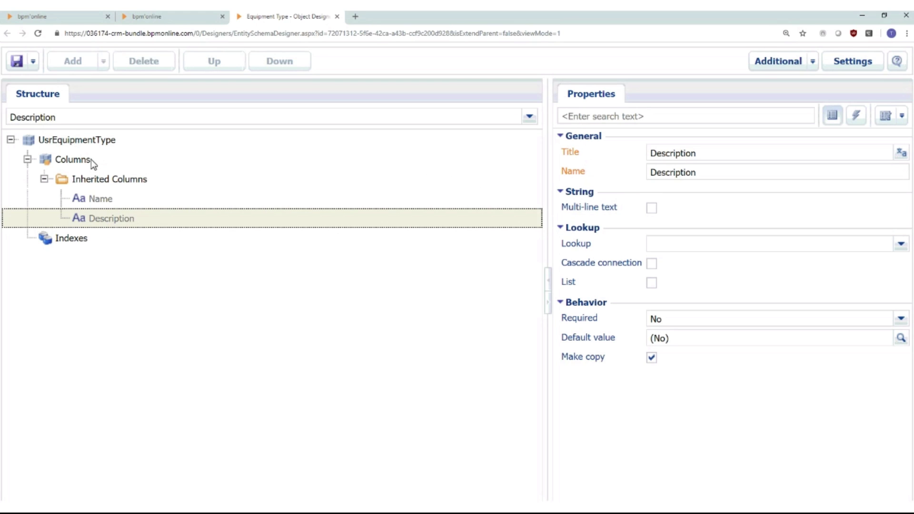
{"action": "left_click", "coordinate": [70, 164]}
{"action": "right_click", "coordinate": [65, 160]}
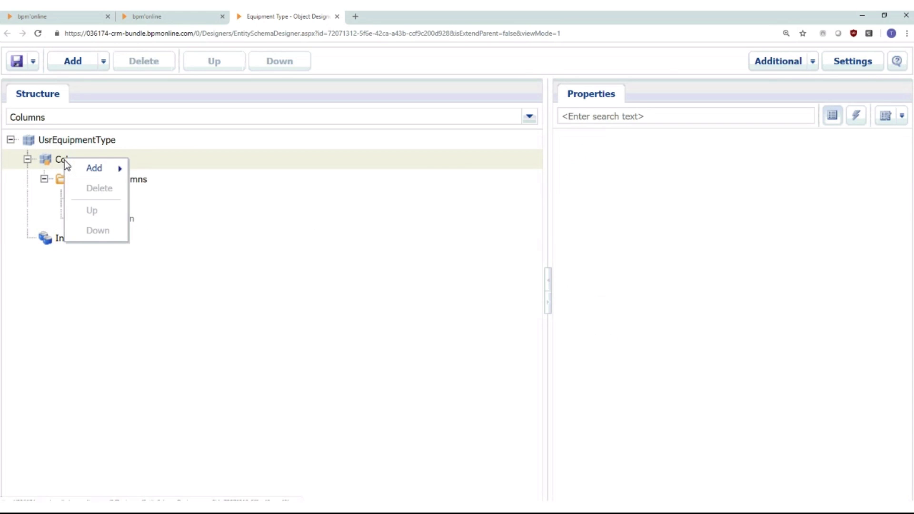
{"action": "mouse_move", "coordinate": [90, 171]}
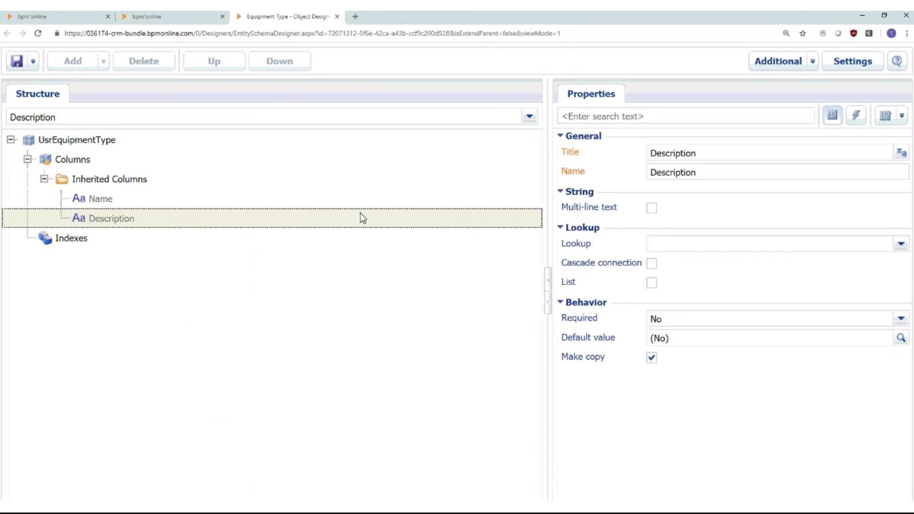
{"action": "key", "text": "Left"}
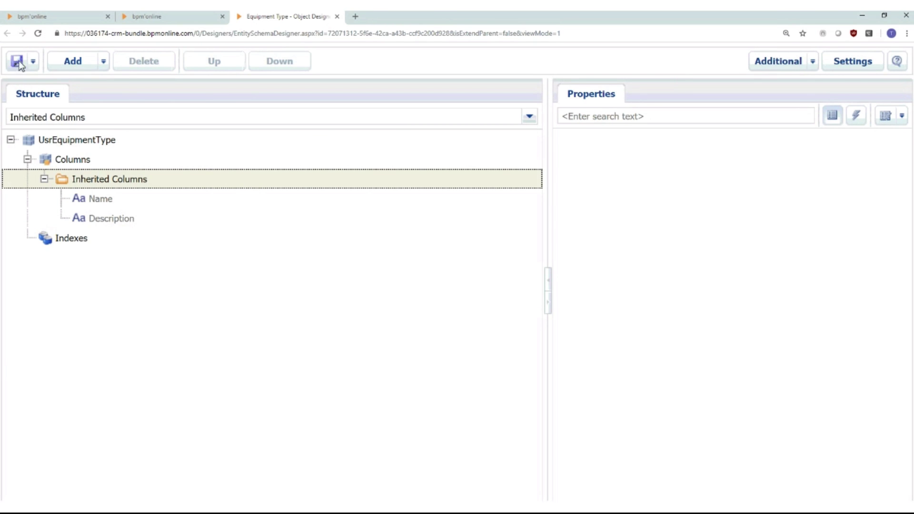
Close the Equipment Type object designer without saving or publishing, and set the page zoom to 125%
{"action": "left_click", "coordinate": [33, 61]}
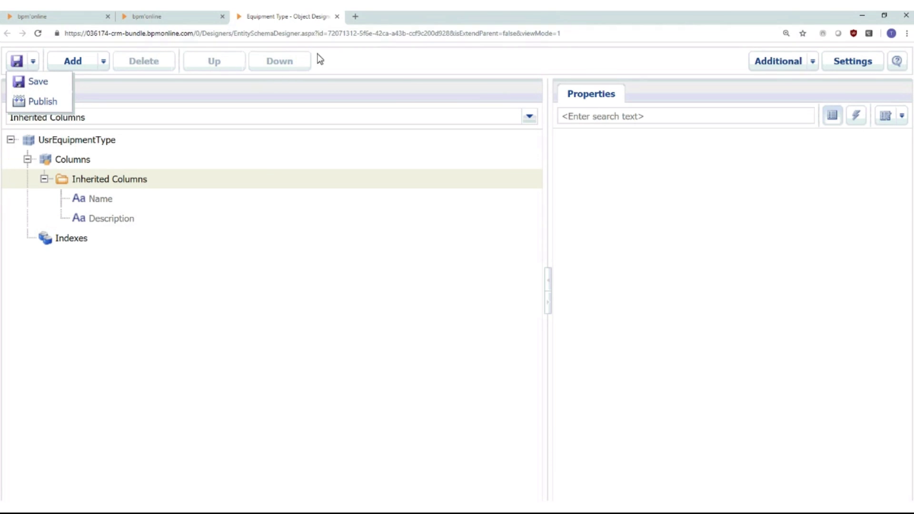
{"action": "left_click", "coordinate": [338, 16]}
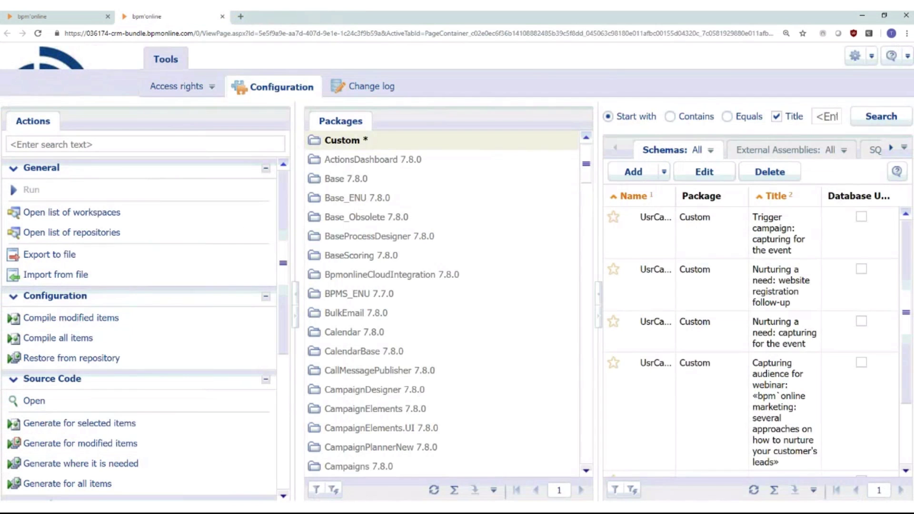
{"action": "left_click", "coordinate": [906, 33]}
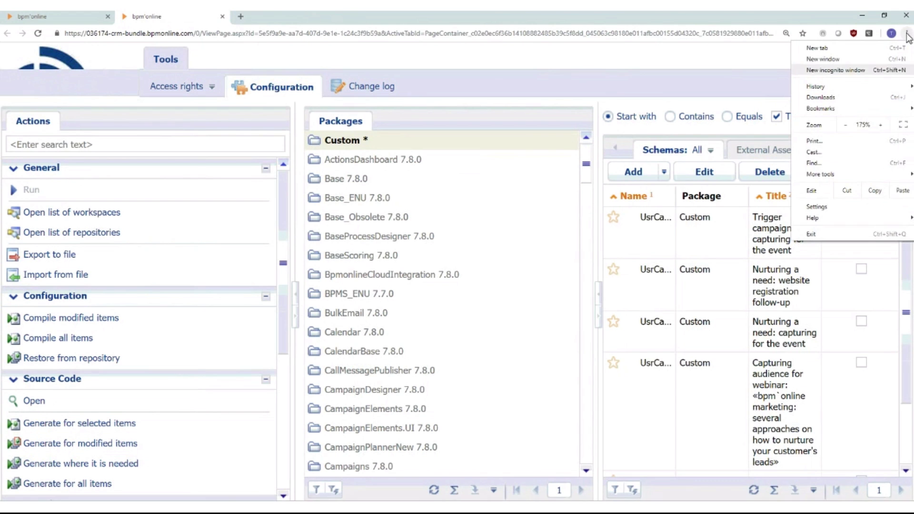
{"action": "left_click", "coordinate": [849, 126]}
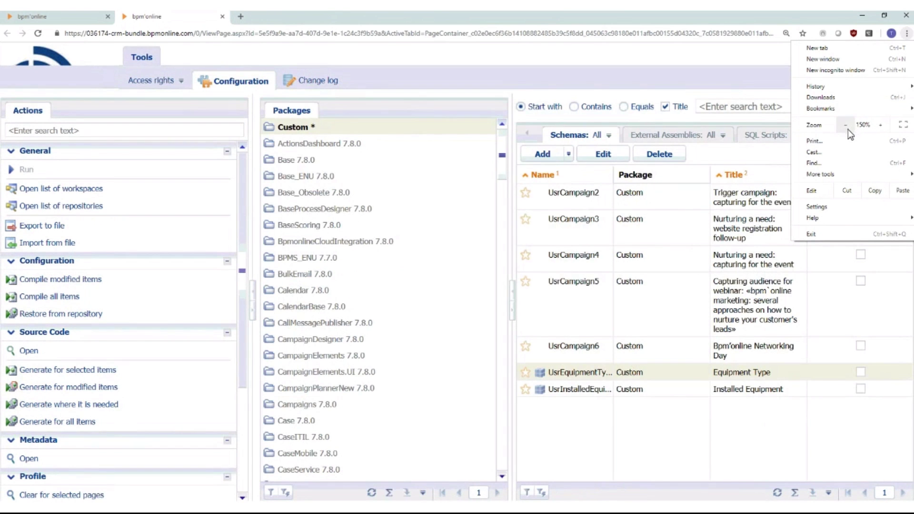
{"action": "left_click", "coordinate": [845, 126]}
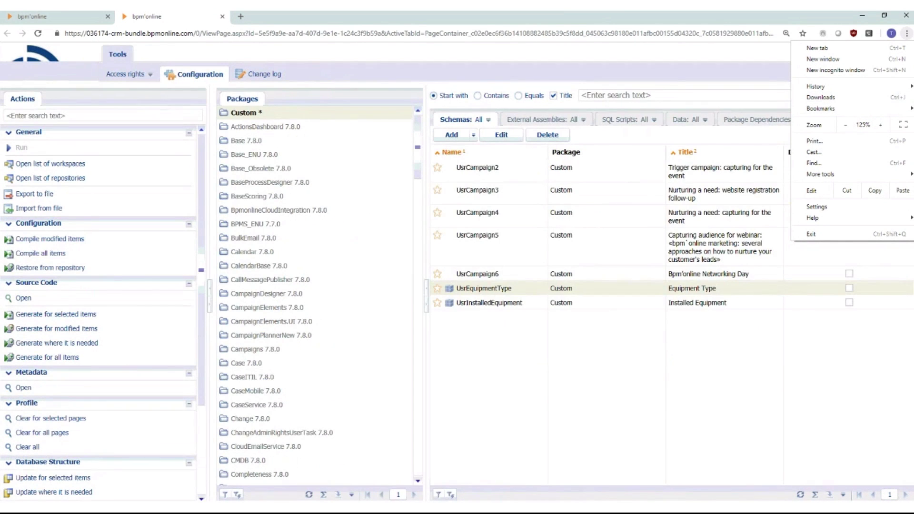
{"action": "left_click", "coordinate": [388, 13]}
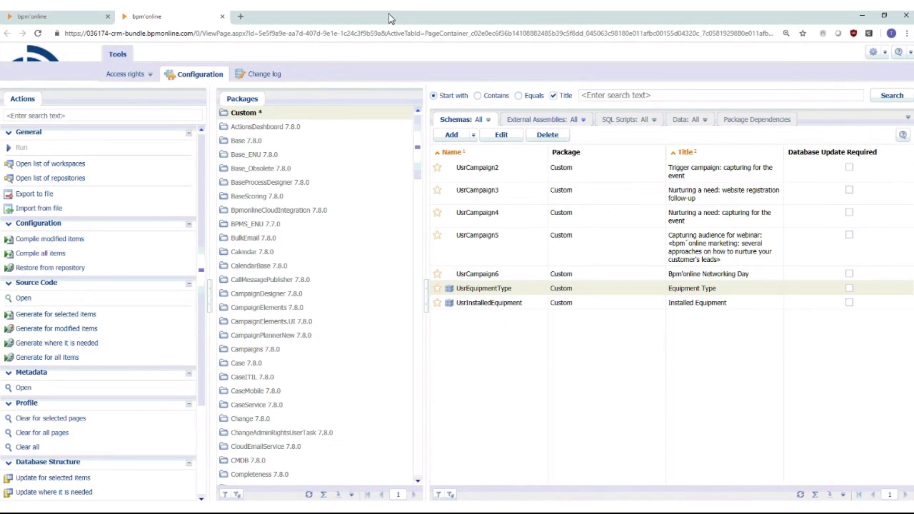
Open the UsrInstalledEquipment object of the Custom package for editing
{"action": "left_click", "coordinate": [495, 307]}
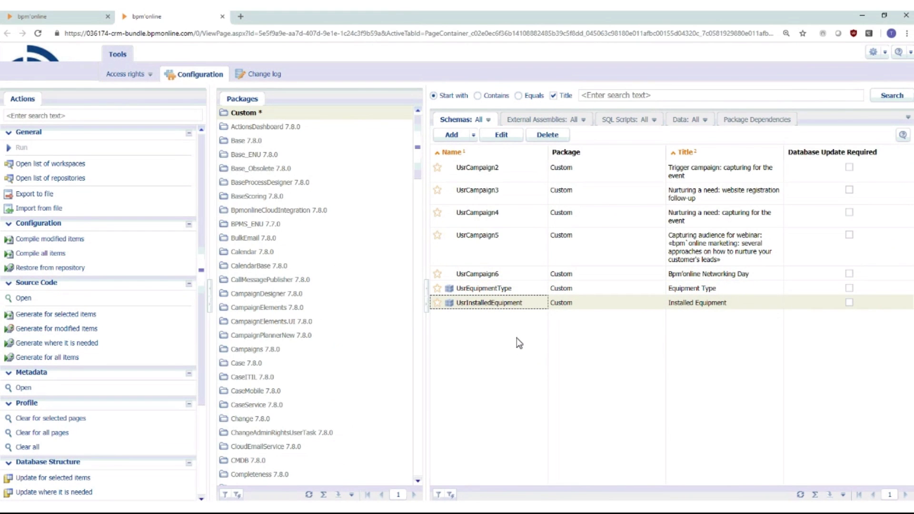
{"action": "right_click", "coordinate": [495, 305]}
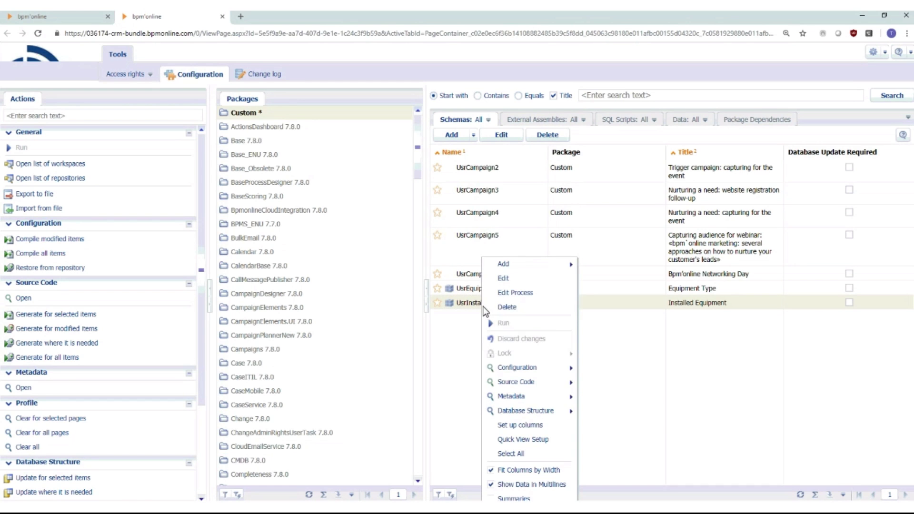
{"action": "left_click", "coordinate": [524, 280]}
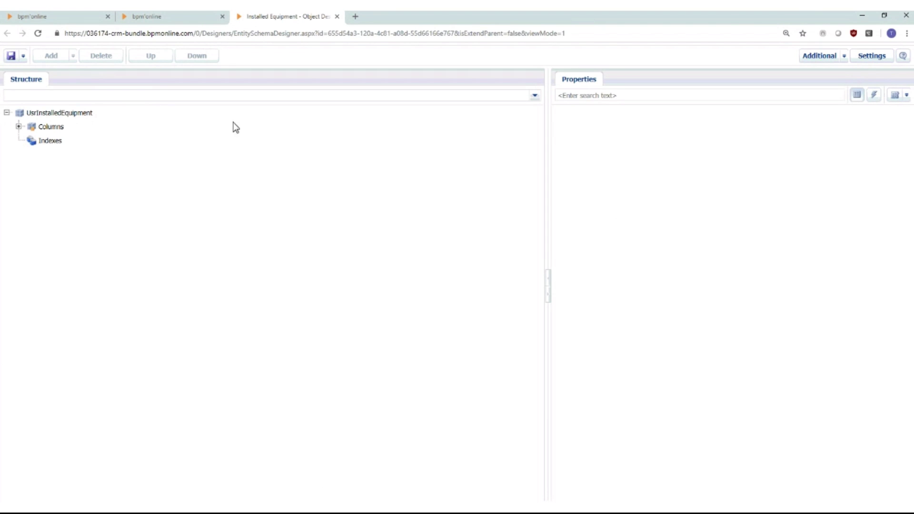
View the general properties of UsrInstalledEquipment and expand its list of columns
{"action": "left_click", "coordinate": [44, 113]}
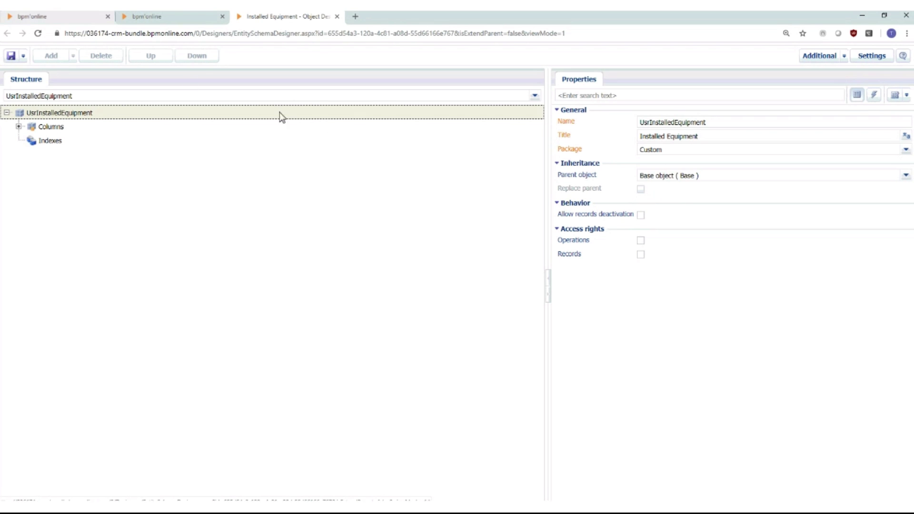
{"action": "left_click", "coordinate": [18, 127]}
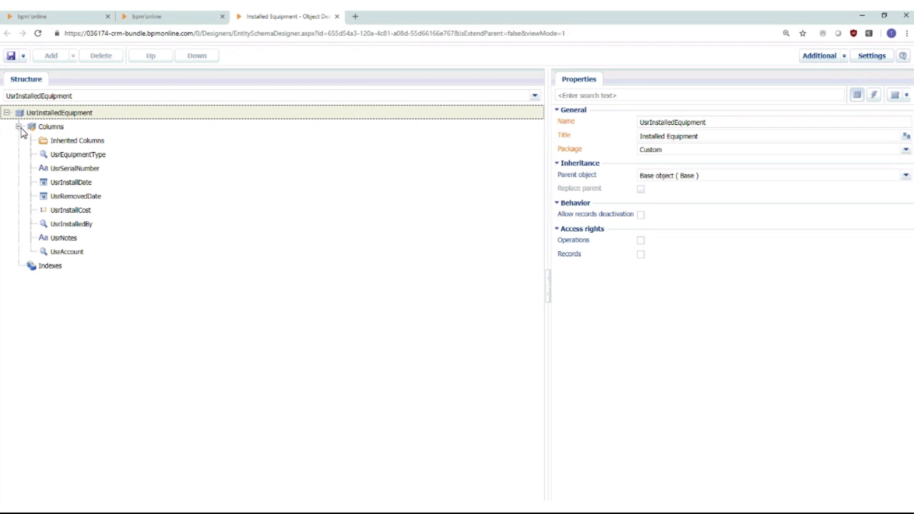
{"action": "left_click", "coordinate": [48, 141]}
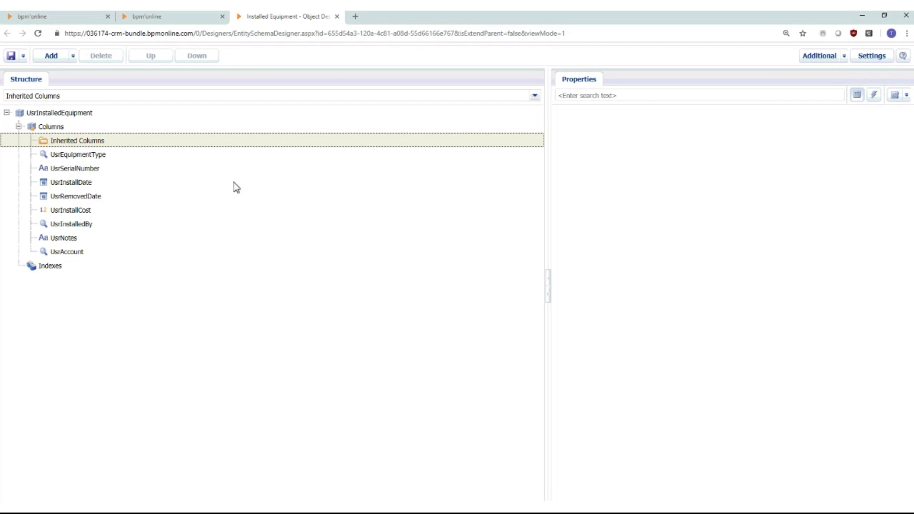
Review the column types that can be added to UsrInstalledEquipment without adding one
{"action": "left_click", "coordinate": [42, 129]}
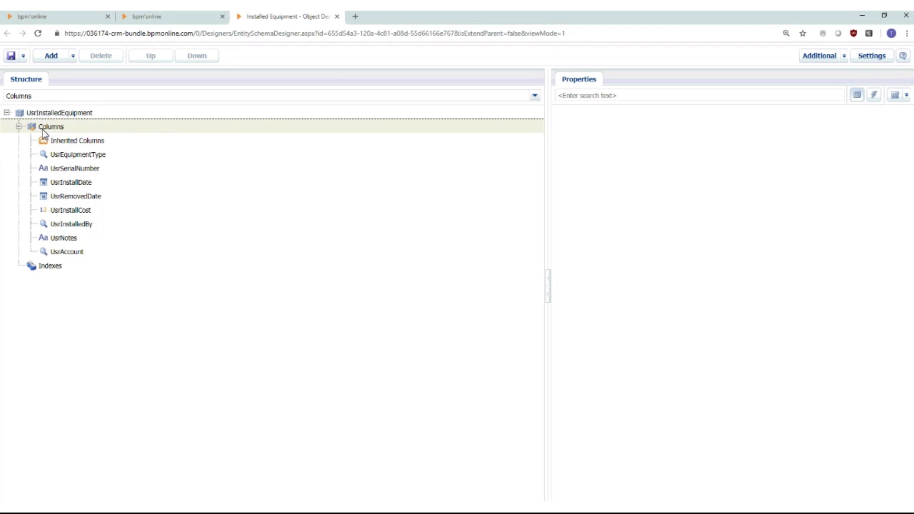
{"action": "right_click", "coordinate": [42, 129]}
{"action": "mouse_move", "coordinate": [48, 135]}
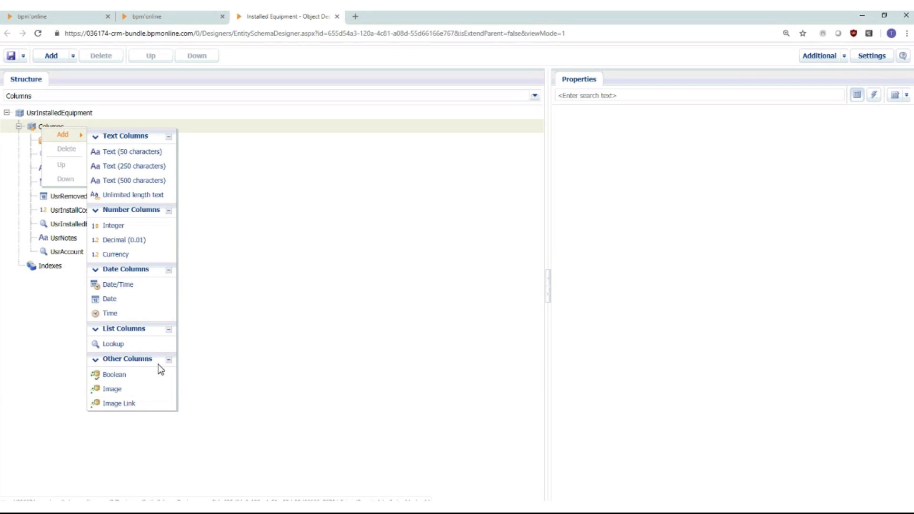
{"action": "left_click", "coordinate": [75, 328]}
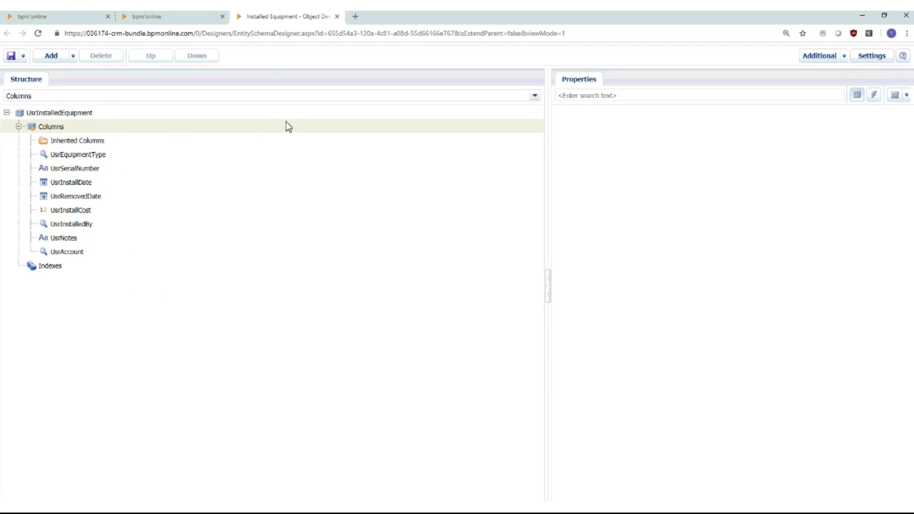
View the properties of the UsrEquipmentType, UsrSerialNumber, UsrInstallDate and UsrInstallCost columns
{"action": "left_click", "coordinate": [100, 155]}
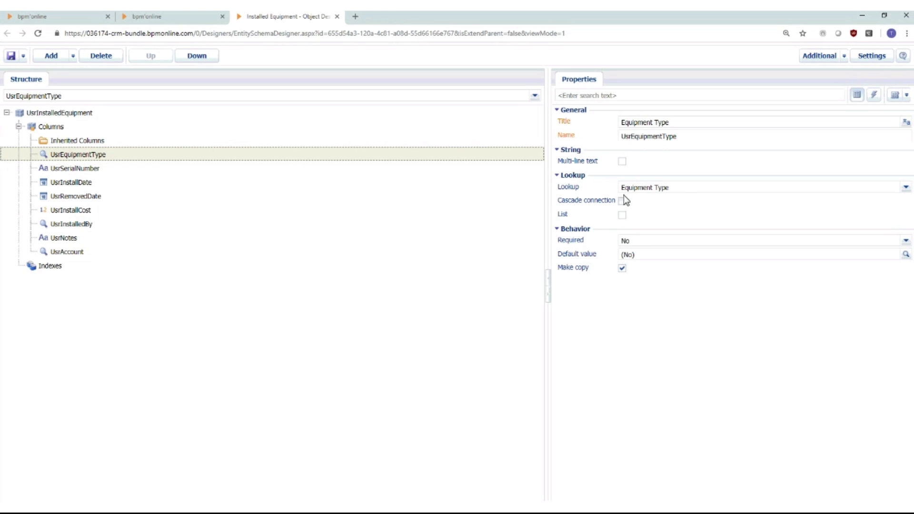
{"action": "left_click", "coordinate": [84, 169]}
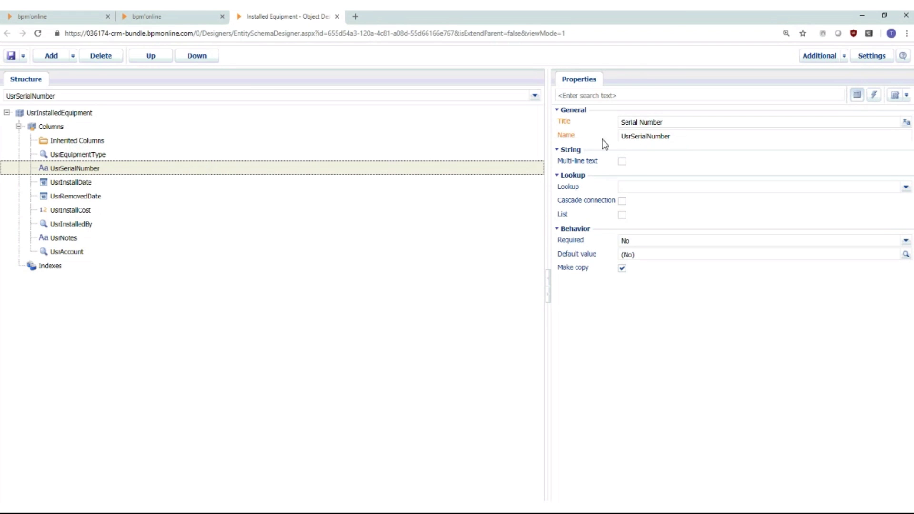
{"action": "left_click", "coordinate": [61, 185]}
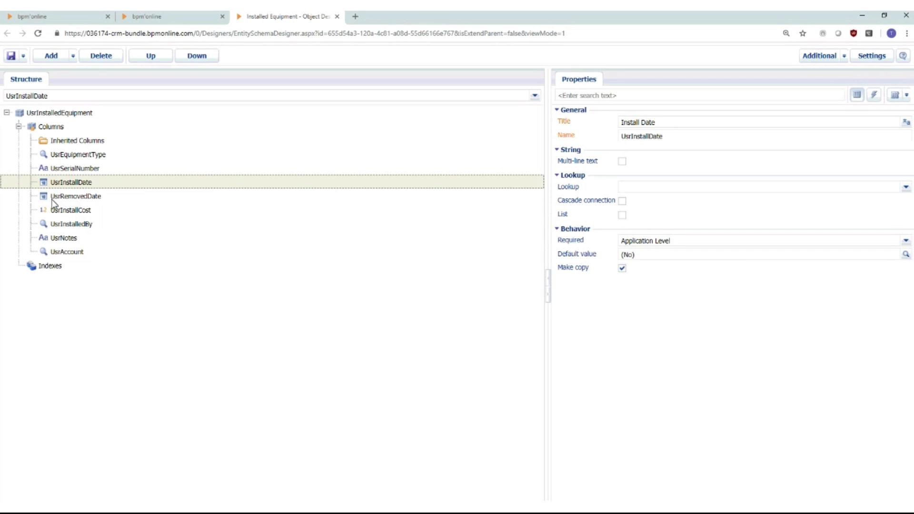
{"action": "left_click", "coordinate": [71, 210]}
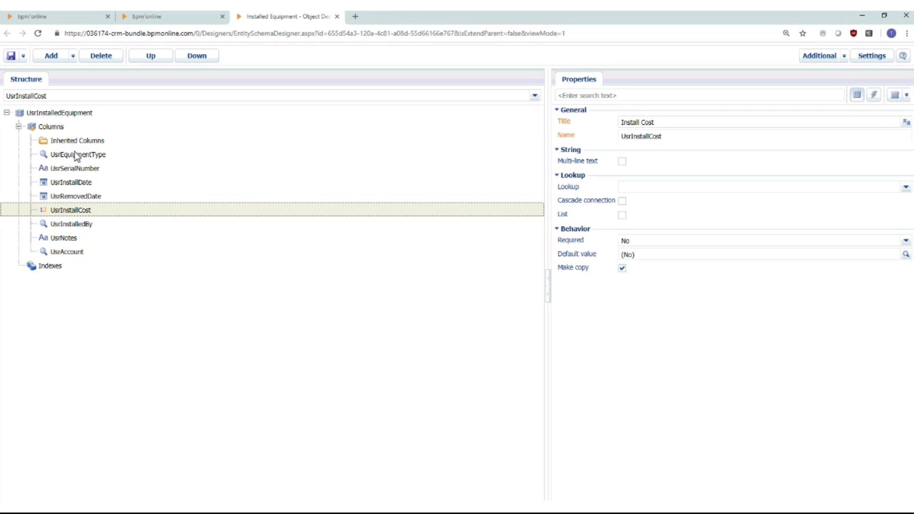
Check the number column types offered for a new column of UsrInstalledEquipment, without adding one
{"action": "right_click", "coordinate": [57, 131]}
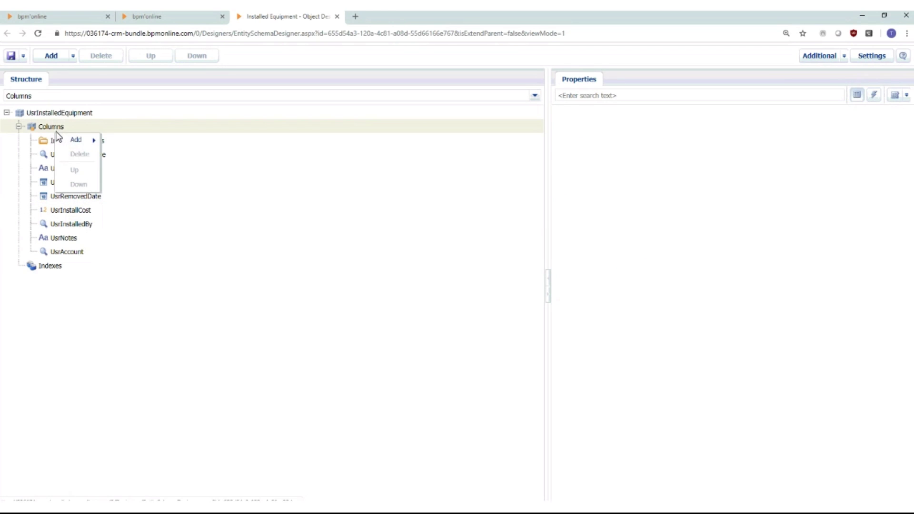
{"action": "mouse_move", "coordinate": [71, 142]}
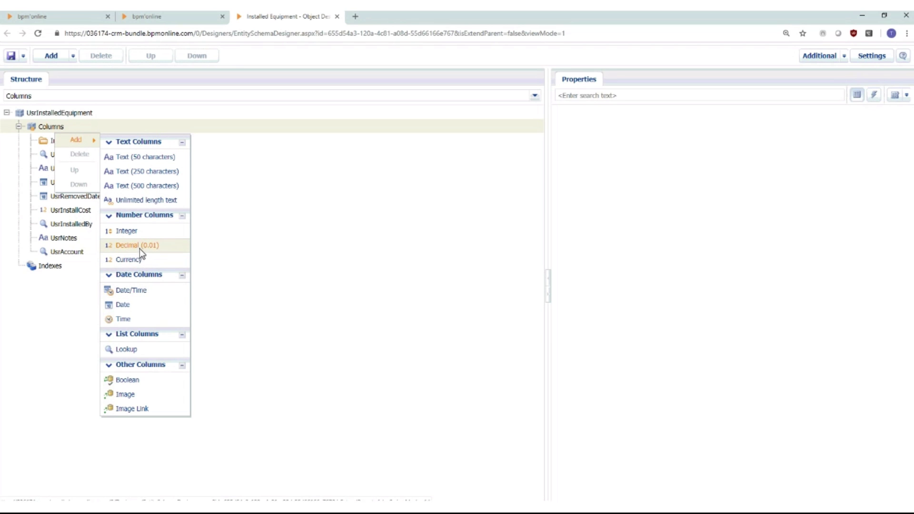
{"action": "left_click", "coordinate": [78, 339]}
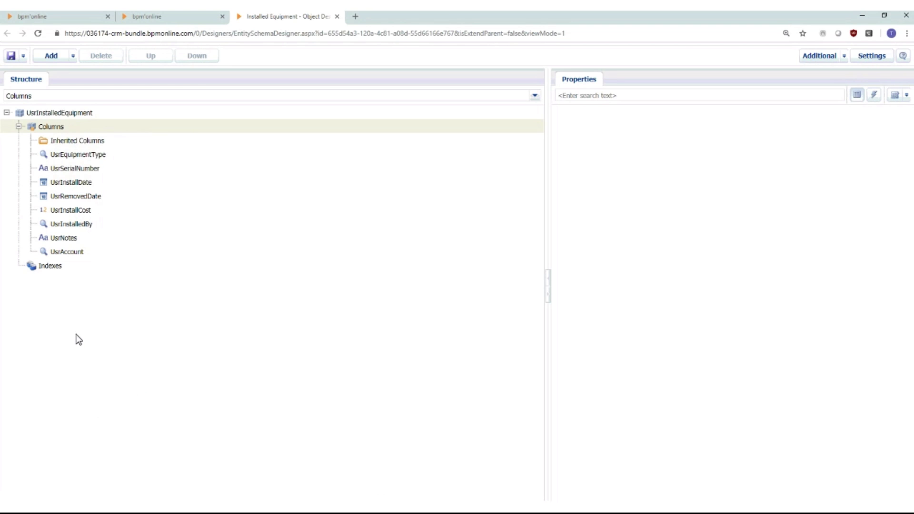
View the properties of the UsrInstalledBy, UsrNotes and UsrAccount columns
{"action": "left_click", "coordinate": [70, 225]}
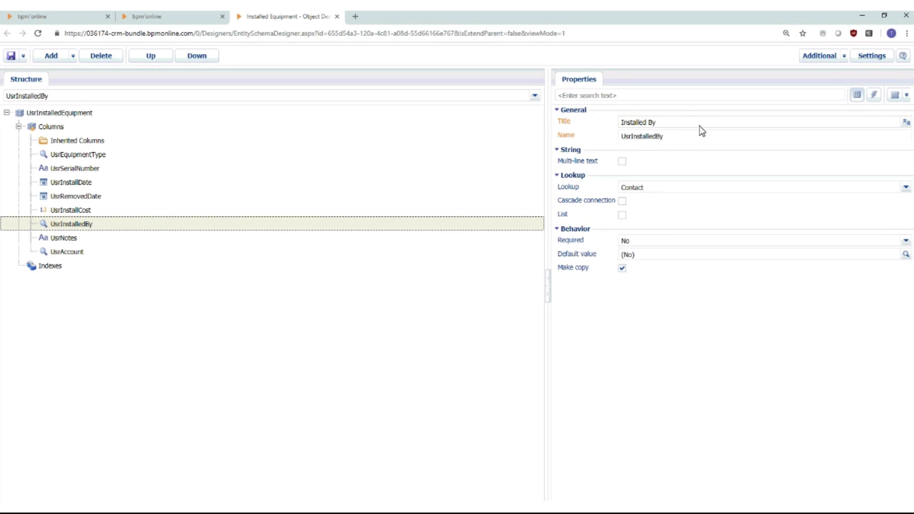
{"action": "key", "text": "Down"}
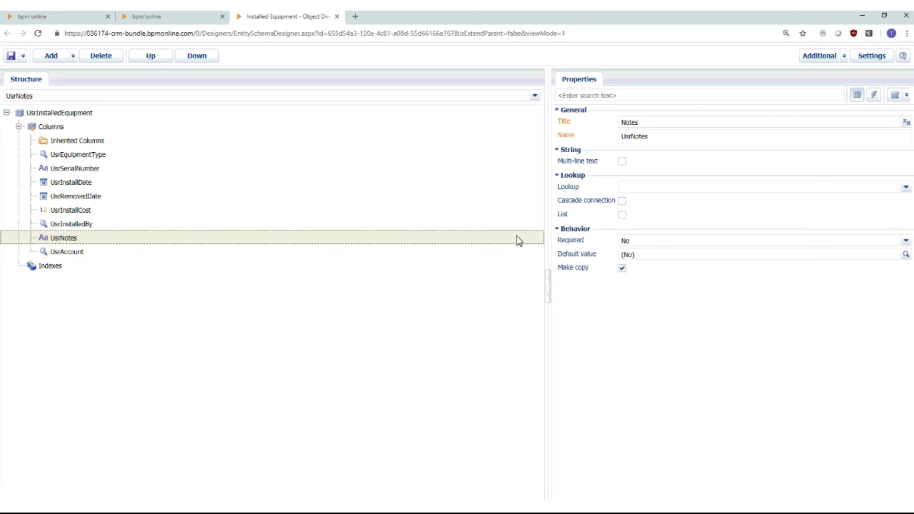
{"action": "left_click", "coordinate": [62, 253]}
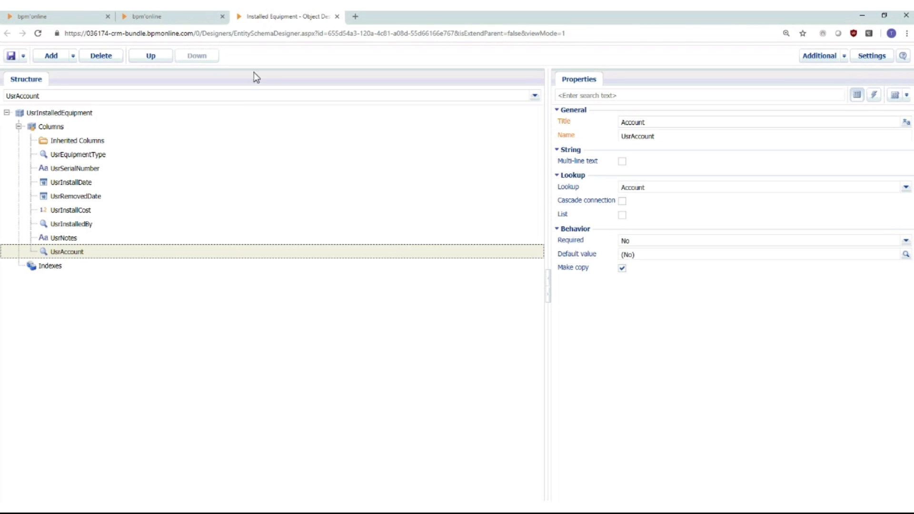
Close the Installed Equipment object designer and open the Detail wizard from the System setup section of the System Designer
{"action": "left_click", "coordinate": [337, 17]}
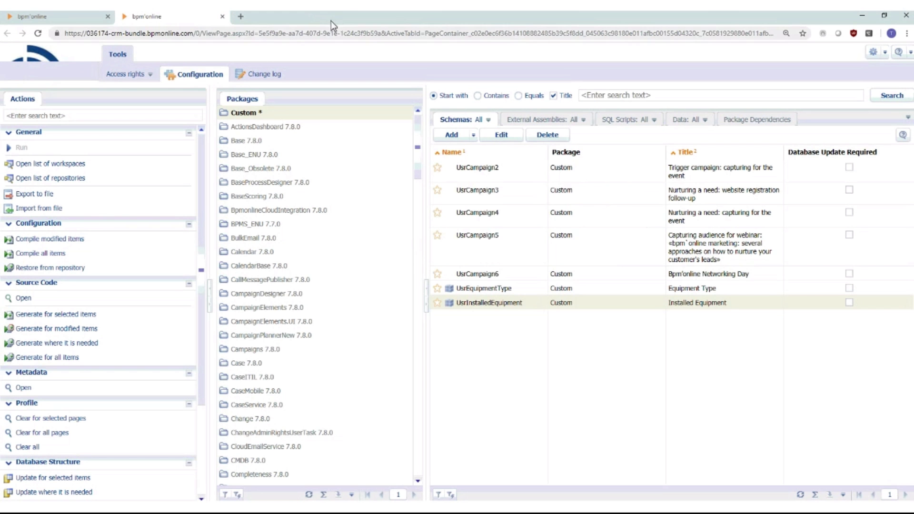
{"action": "left_click", "coordinate": [70, 20]}
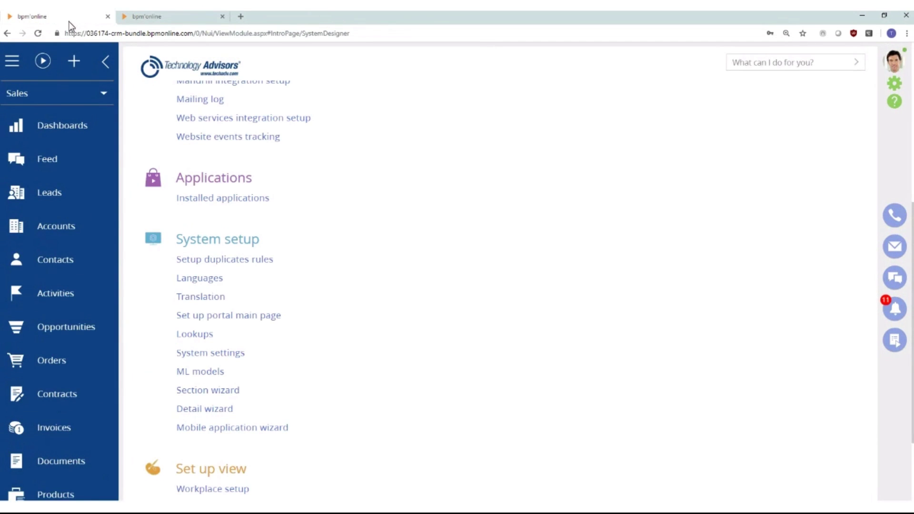
{"action": "scroll", "coordinate": [640, 191], "scroll_direction": "up", "scroll_amount": 6}
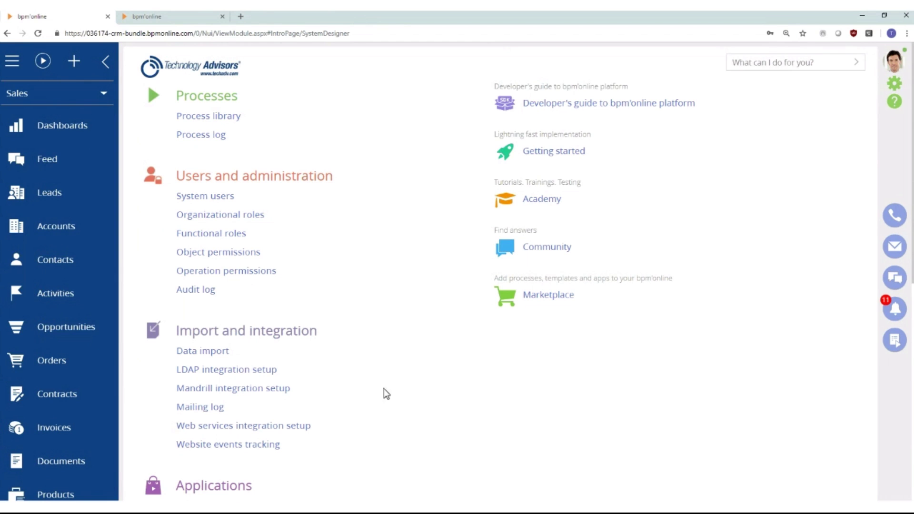
{"action": "scroll", "coordinate": [387, 328], "scroll_direction": "down", "scroll_amount": 4}
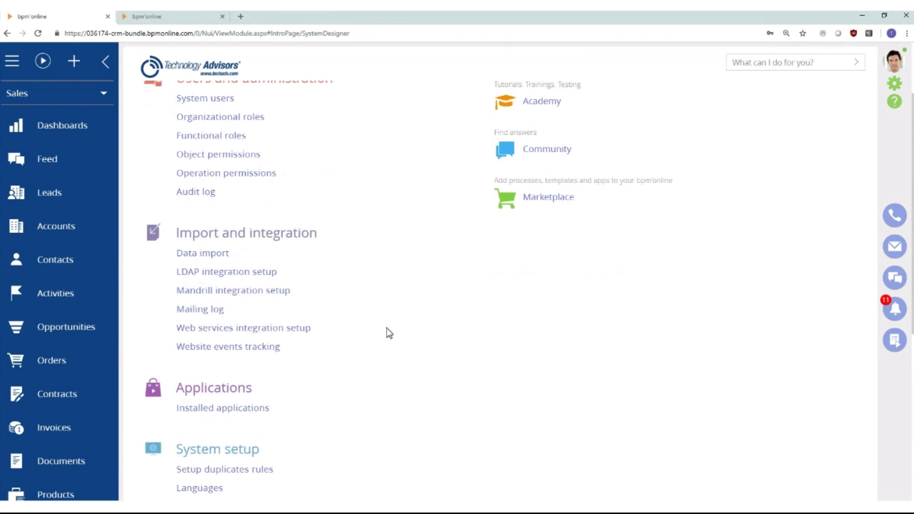
{"action": "scroll", "coordinate": [344, 328], "scroll_direction": "down", "scroll_amount": 3}
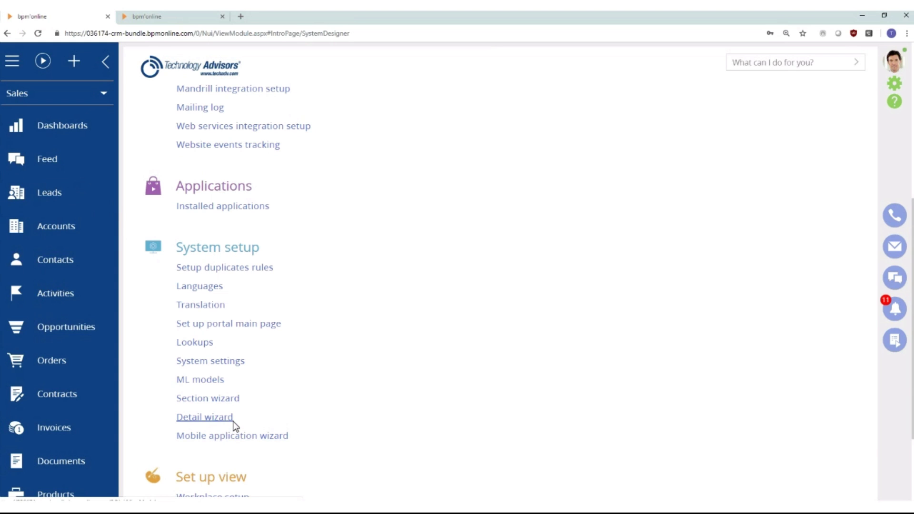
{"action": "left_click", "coordinate": [195, 418]}
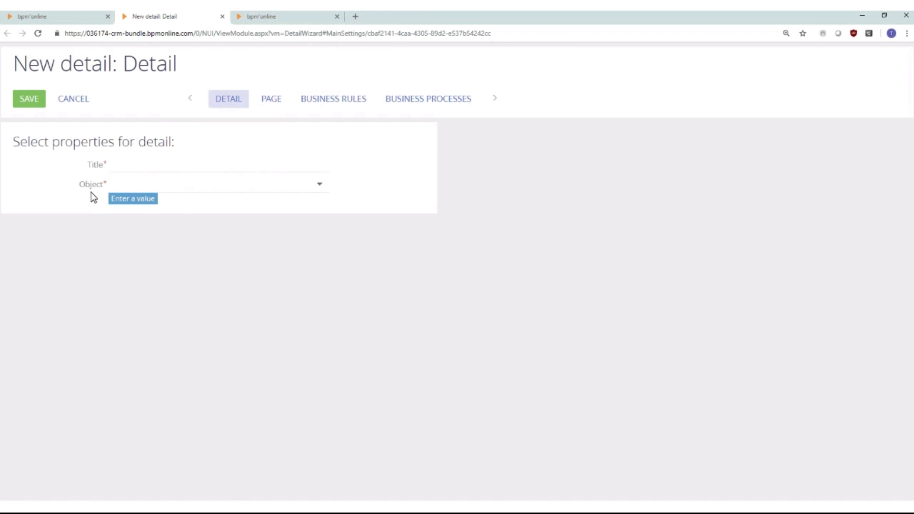
Set the new detail's object and title to Installed Equipment, and go to its page design
{"action": "left_click", "coordinate": [131, 184]}
{"action": "type", "text": "Insta"}
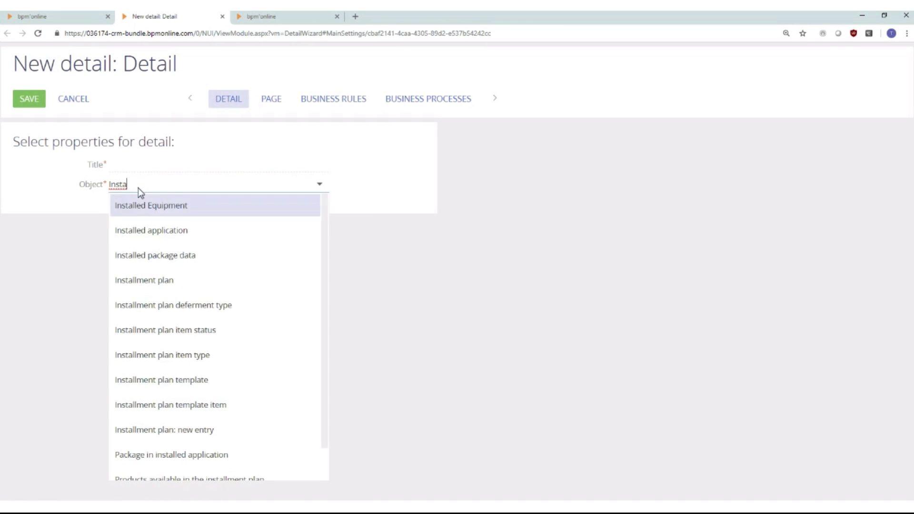
{"action": "left_click", "coordinate": [160, 208]}
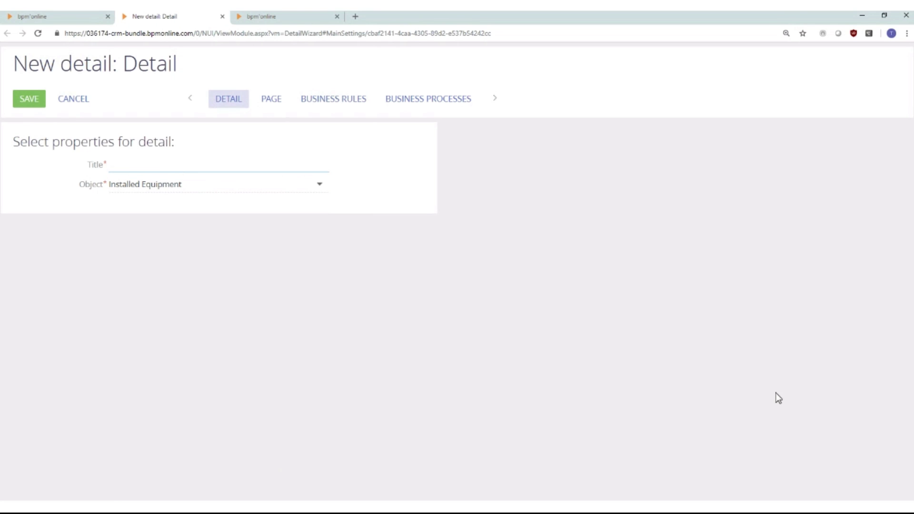
{"action": "type", "text": "Installed Equipment"}
{"action": "left_click", "coordinate": [278, 106]}
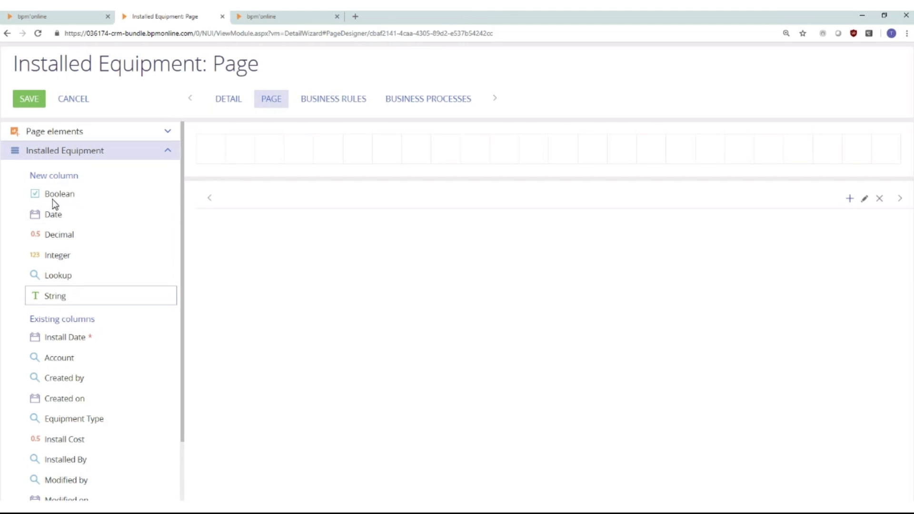
Examine the page elements and the new and existing columns available for the Installed Equipment page
{"action": "scroll", "coordinate": [73, 209], "scroll_direction": "down", "scroll_amount": 2}
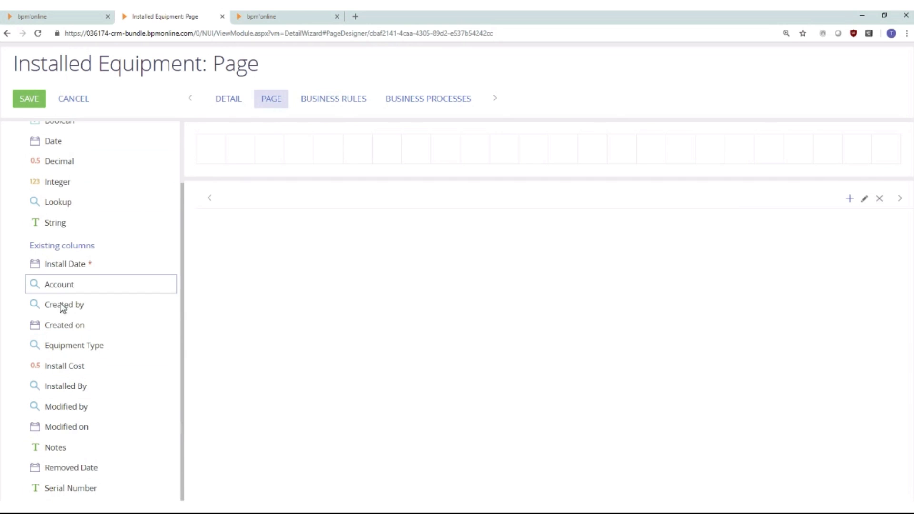
{"action": "scroll", "coordinate": [74, 282], "scroll_direction": "up", "scroll_amount": 2}
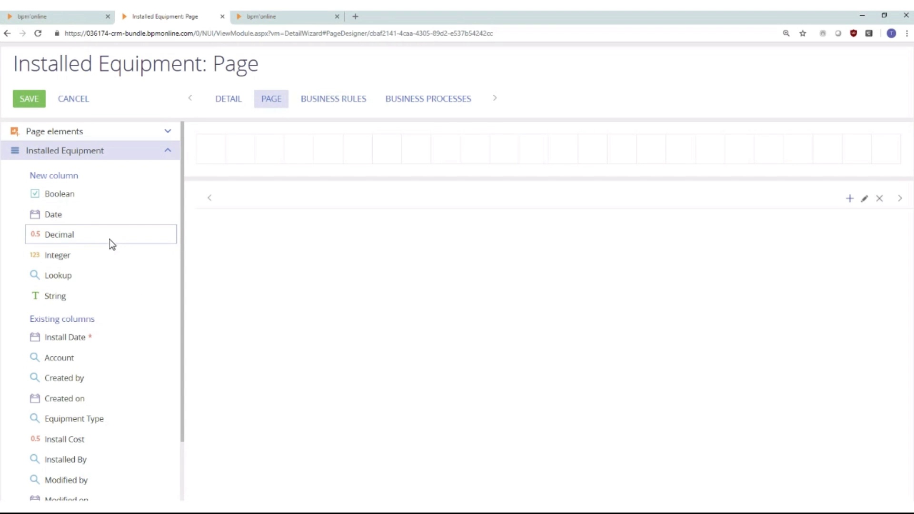
{"action": "left_click", "coordinate": [67, 130]}
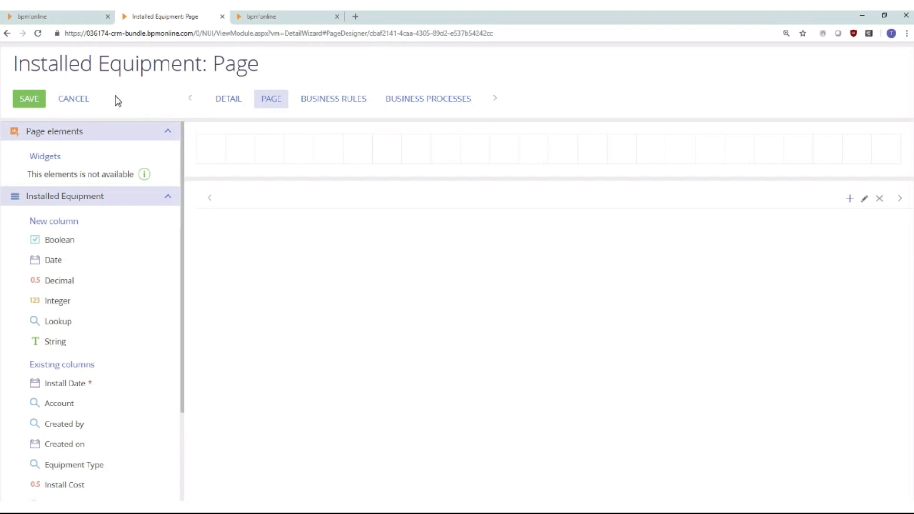
{"action": "left_click", "coordinate": [110, 136]}
{"action": "scroll", "coordinate": [78, 191], "scroll_direction": "down", "scroll_amount": 2}
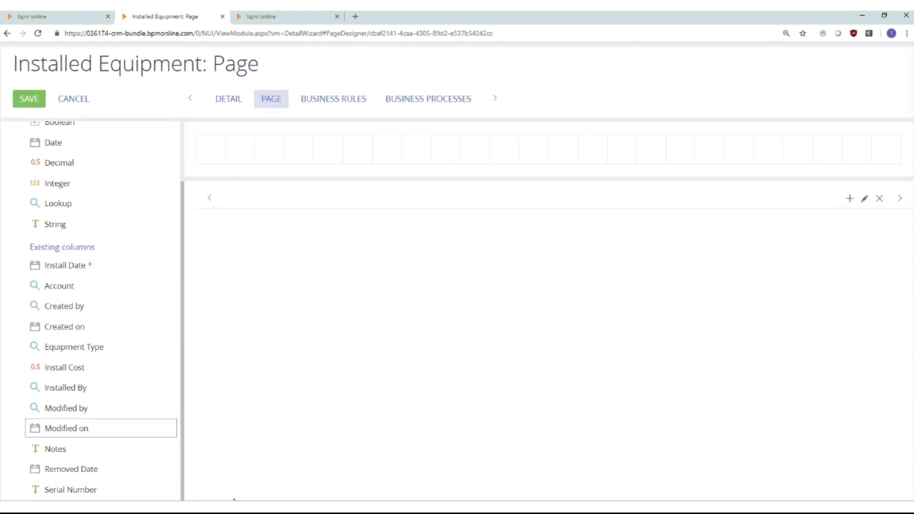
{"action": "scroll", "coordinate": [165, 464], "scroll_direction": "up", "scroll_amount": 1}
{"action": "scroll", "coordinate": [138, 423], "scroll_direction": "down", "scroll_amount": 1}
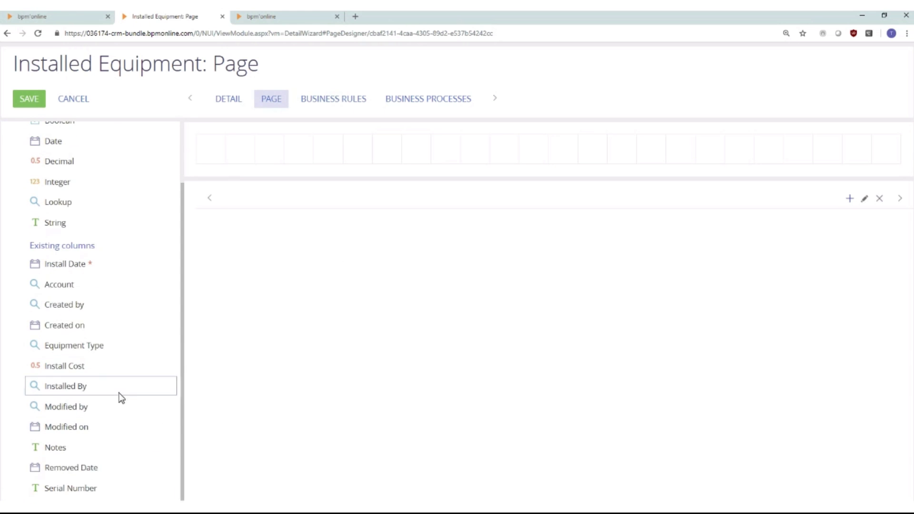
Place the Equipment Type, Serial Number, Installed By, Install Date, Install Cost, Notes and Removed Date fields on the page, stacked in that order
{"action": "left_click_drag", "start_coordinate": [88, 350], "coordinate": [257, 161]}
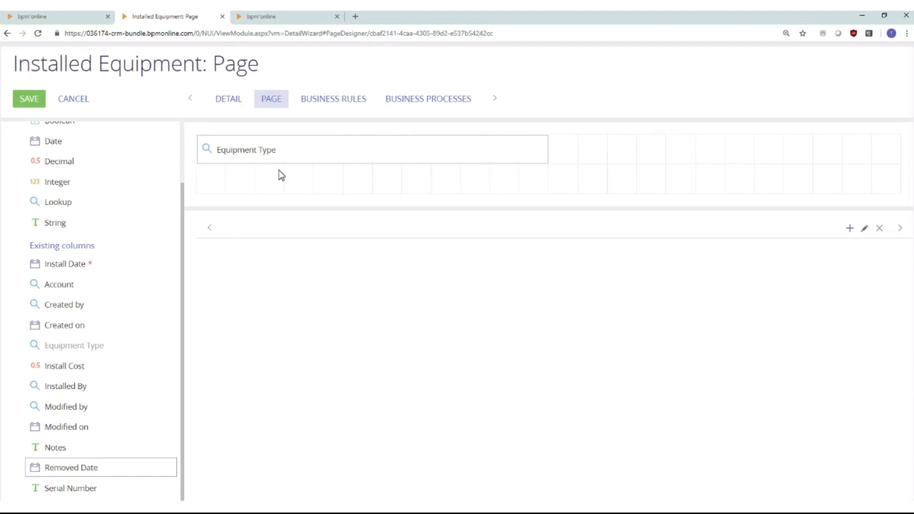
{"action": "left_click_drag", "start_coordinate": [61, 487], "coordinate": [246, 190]}
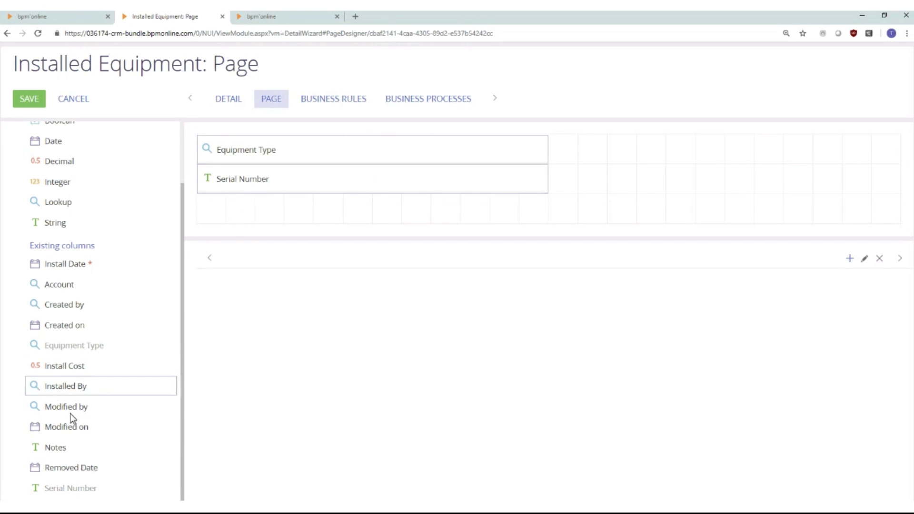
{"action": "left_click_drag", "start_coordinate": [63, 391], "coordinate": [236, 221]}
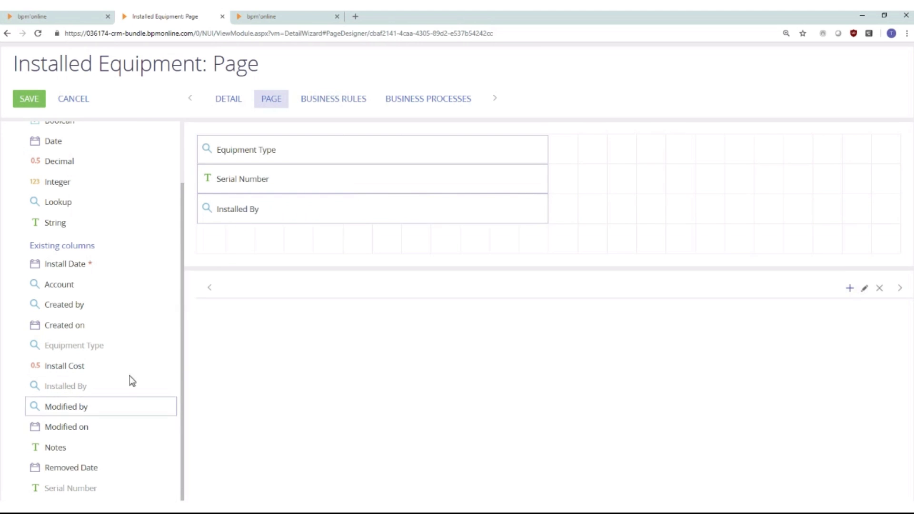
{"action": "left_click_drag", "start_coordinate": [57, 265], "coordinate": [244, 248]}
{"action": "left_click_drag", "start_coordinate": [99, 370], "coordinate": [243, 281]}
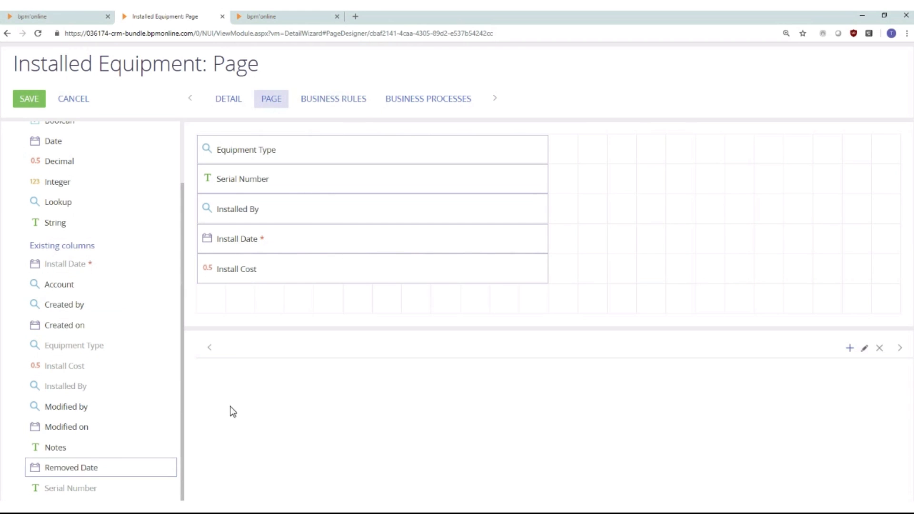
{"action": "left_click_drag", "start_coordinate": [56, 448], "coordinate": [222, 310]}
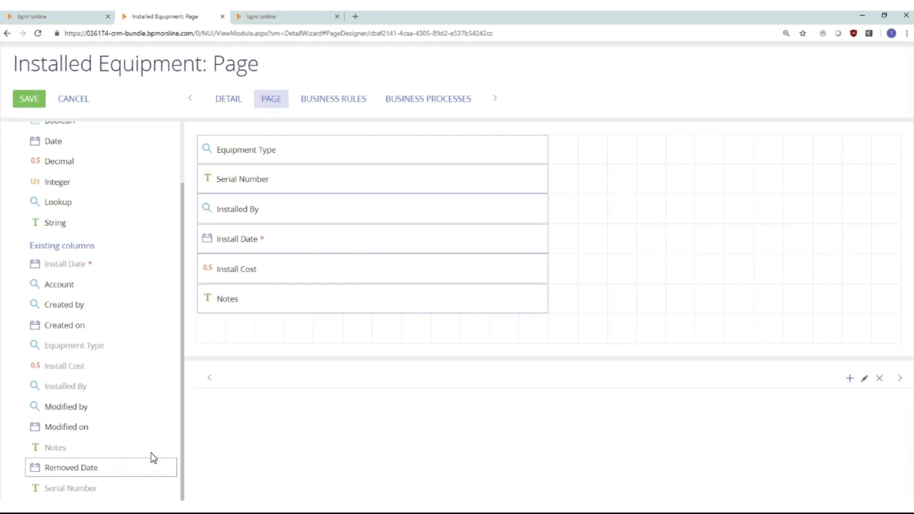
{"action": "left_click_drag", "start_coordinate": [107, 470], "coordinate": [135, 434]}
{"action": "left_click_drag", "start_coordinate": [240, 335], "coordinate": [252, 334]}
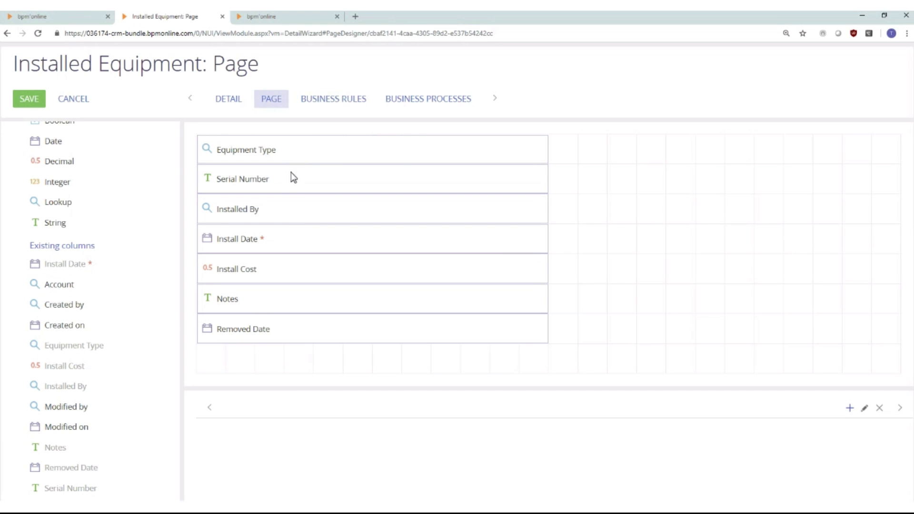
Try widening the Equipment Type field on the page grid, and restore its original width
{"action": "mouse_move", "coordinate": [338, 152]}
{"action": "left_mouse_down"}
{"action": "mouse_move", "coordinate": [349, 224]}
{"action": "mouse_move", "coordinate": [341, 164]}
{"action": "left_mouse_up"}
{"action": "left_click", "coordinate": [538, 149]}
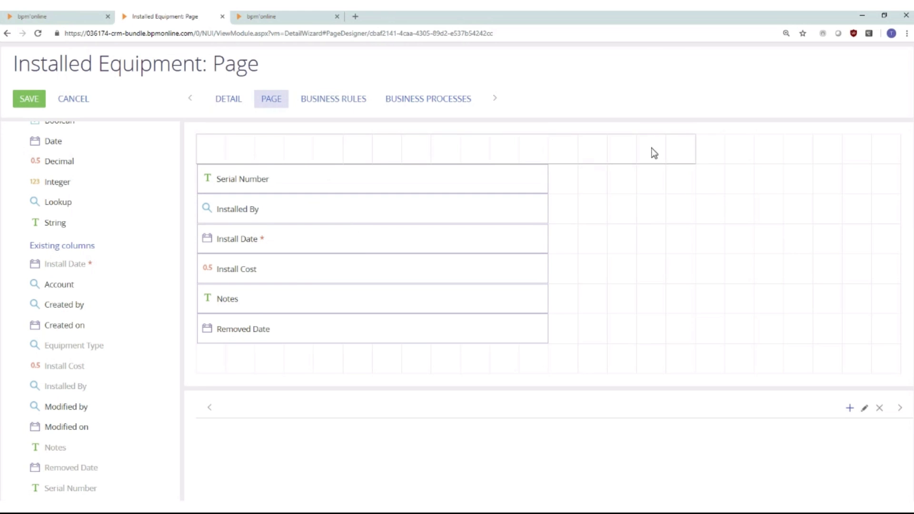
{"action": "key", "text": "ctrl+z"}
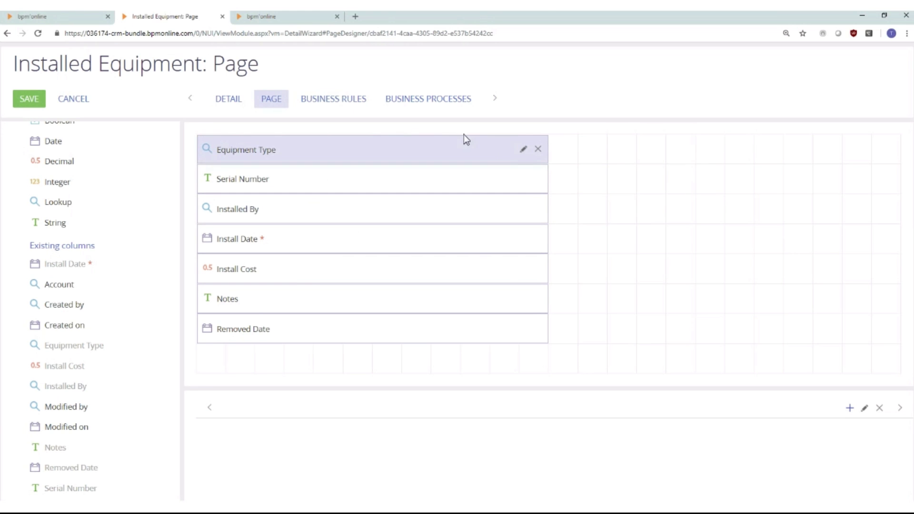
Set the Equipment Type column's lookup view to List and save the column settings
{"action": "left_click", "coordinate": [523, 150]}
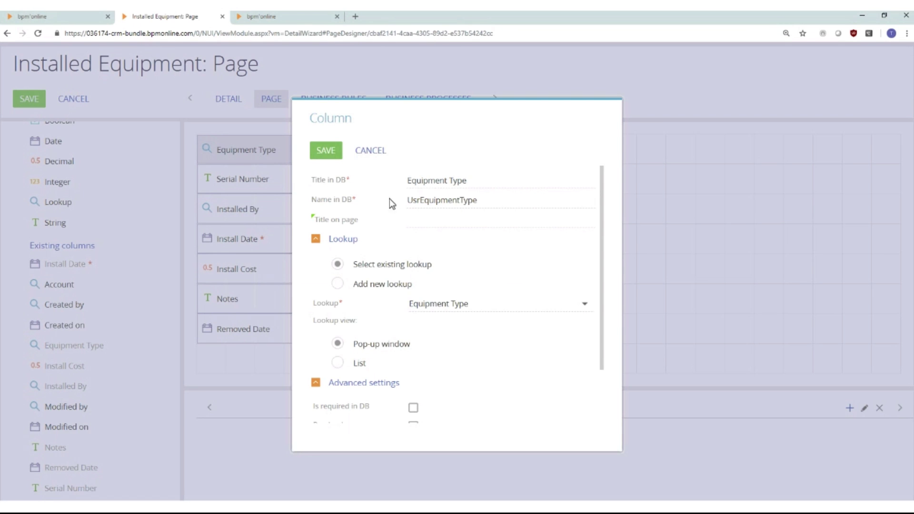
{"action": "scroll", "coordinate": [429, 333], "scroll_direction": "down", "scroll_amount": 1}
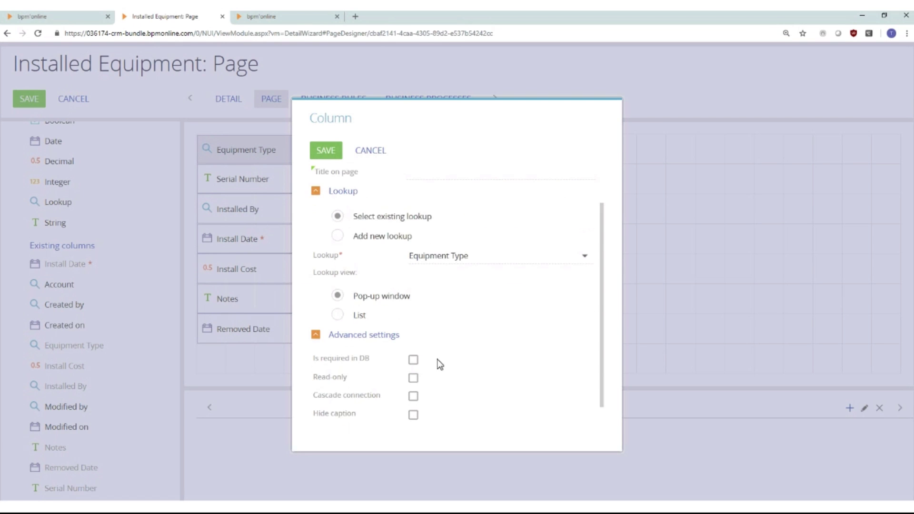
{"action": "left_click", "coordinate": [337, 314]}
{"action": "scroll", "coordinate": [384, 325], "scroll_direction": "up", "scroll_amount": 1}
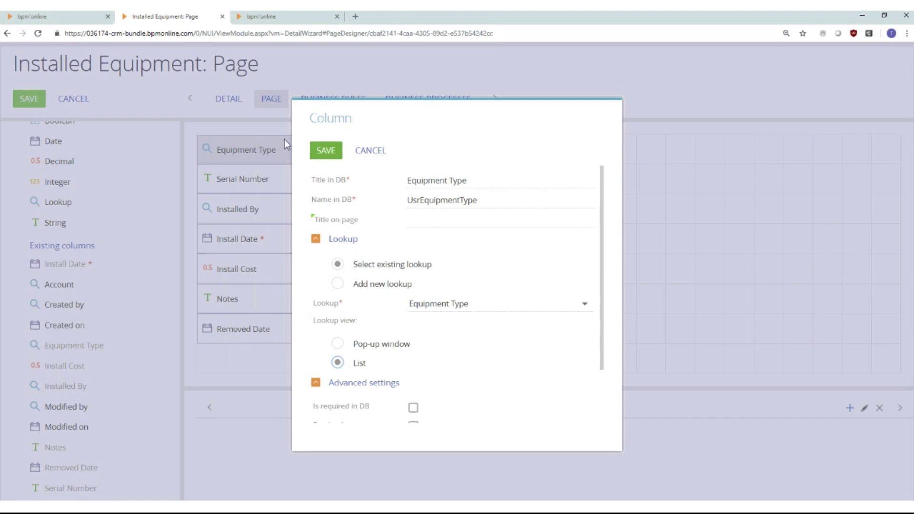
{"action": "left_click", "coordinate": [324, 150]}
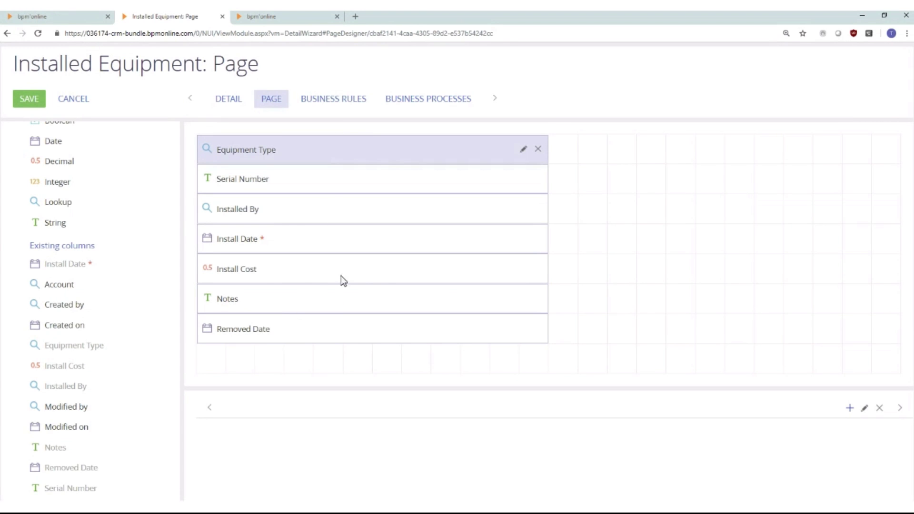
Save the Installed Equipment detail and close its wizard
{"action": "left_click", "coordinate": [287, 247]}
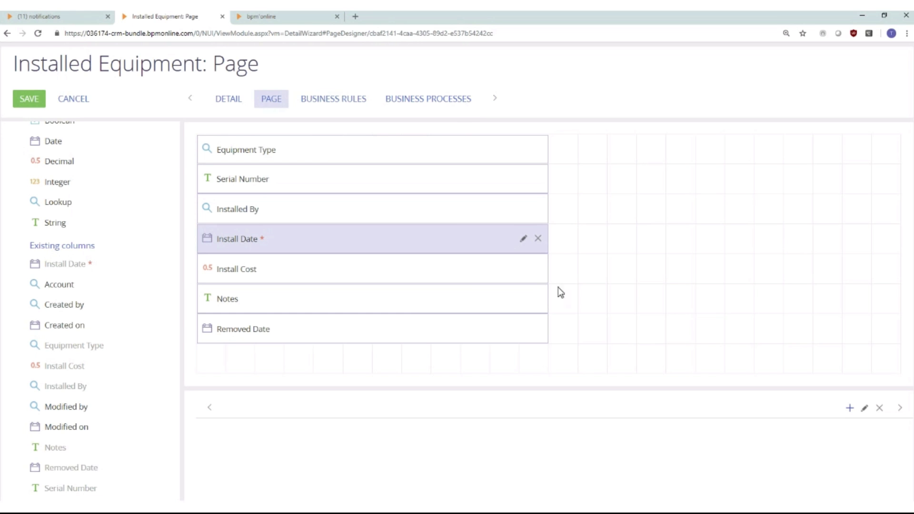
{"action": "left_click", "coordinate": [28, 100]}
{"action": "left_click", "coordinate": [222, 16]}
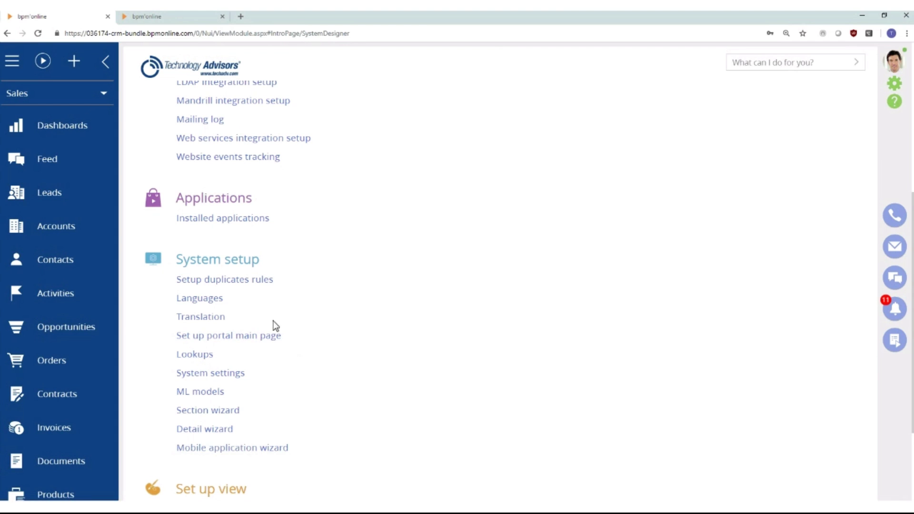
Register a new lookup named Equipment Type Lookup based on the Equipment Type object, and save it
{"action": "left_click", "coordinate": [203, 357]}
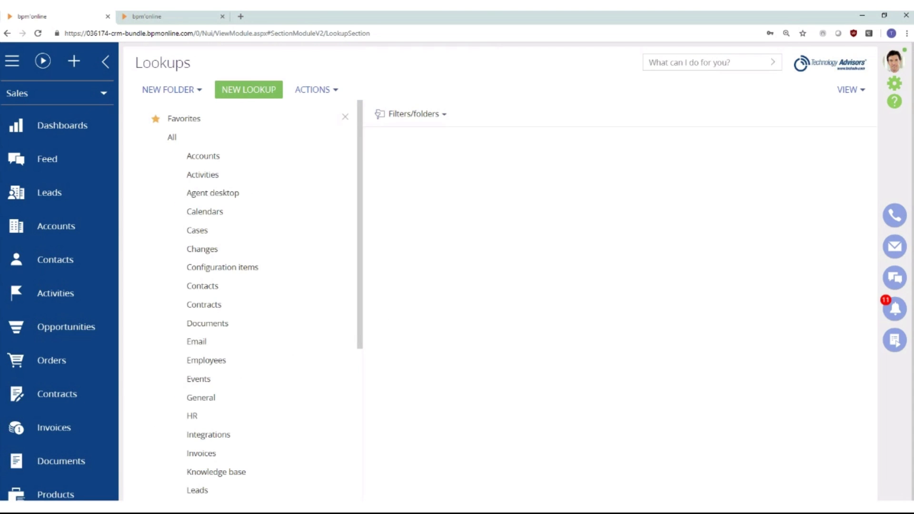
{"action": "left_click", "coordinate": [233, 92]}
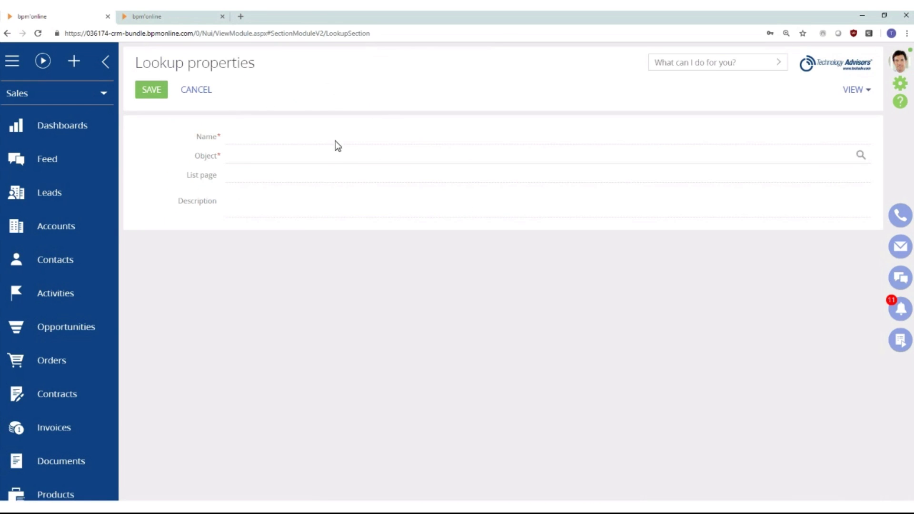
{"action": "left_click", "coordinate": [307, 153]}
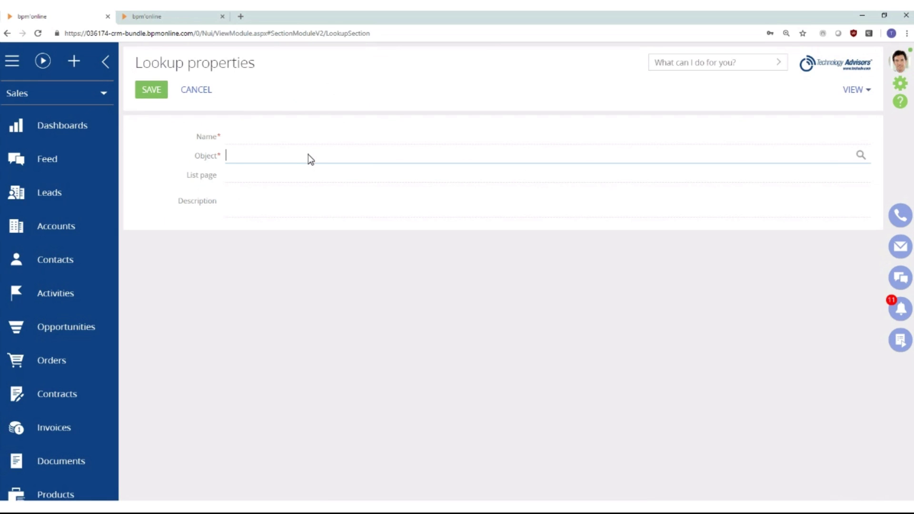
{"action": "type", "text": "Equipment Type"}
{"action": "left_click", "coordinate": [265, 177]}
{"action": "left_click", "coordinate": [246, 136]}
{"action": "type", "text": "Equip"}
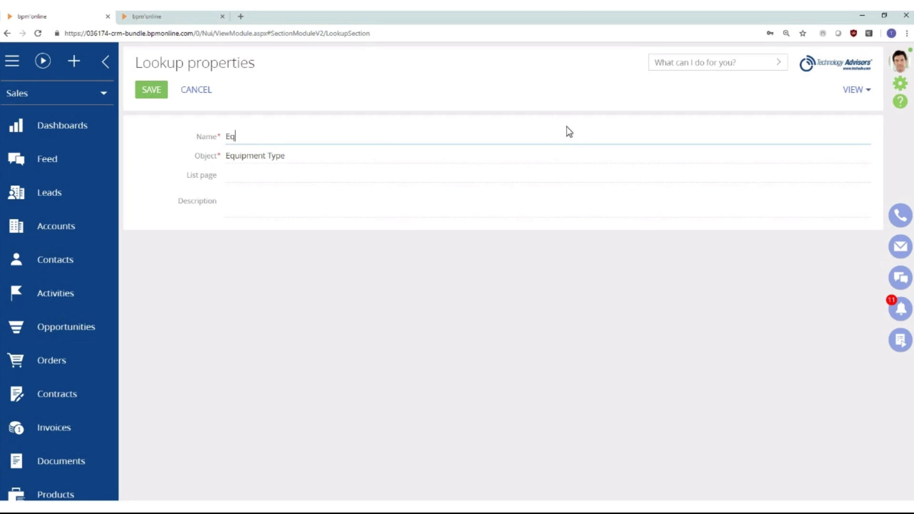
{"action": "type", "text": "ment Type Lookup"}
{"action": "left_click", "coordinate": [159, 90]}
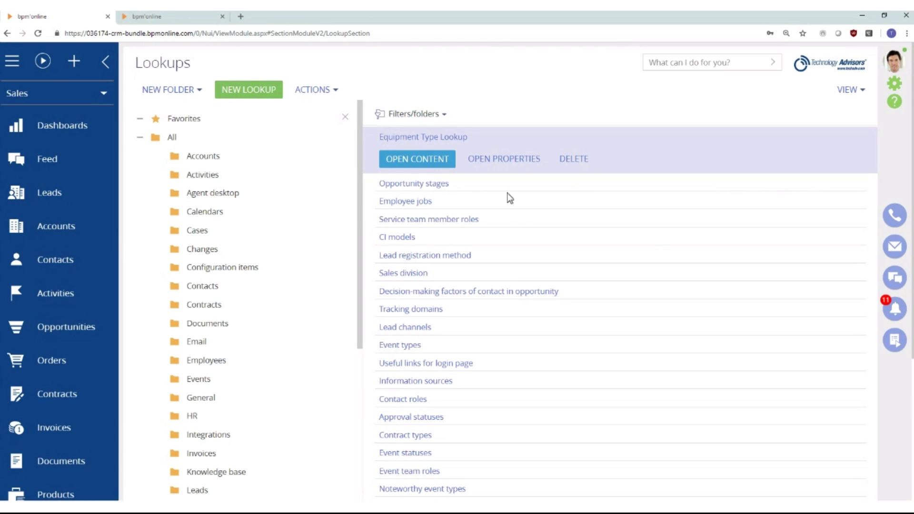
Open the content of Equipment Type Lookup and add the value Sample Equipment A
{"action": "left_click", "coordinate": [417, 160]}
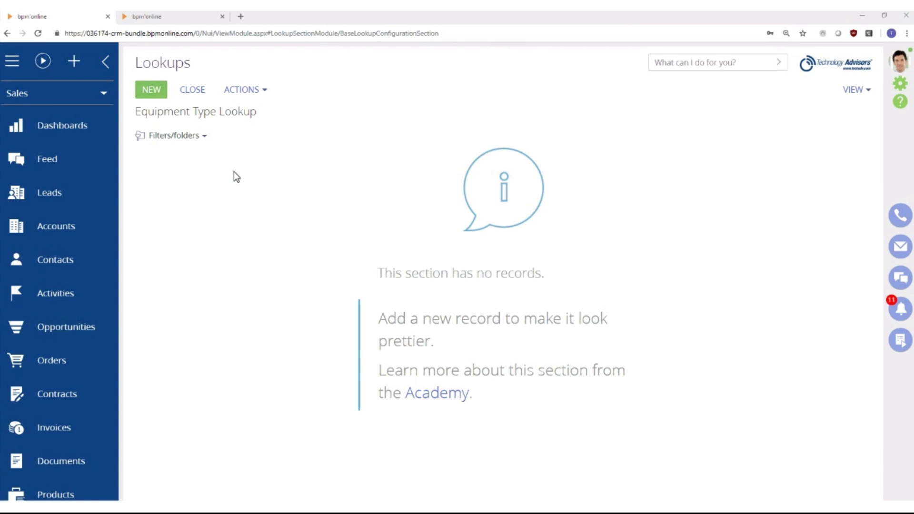
{"action": "left_click", "coordinate": [151, 90]}
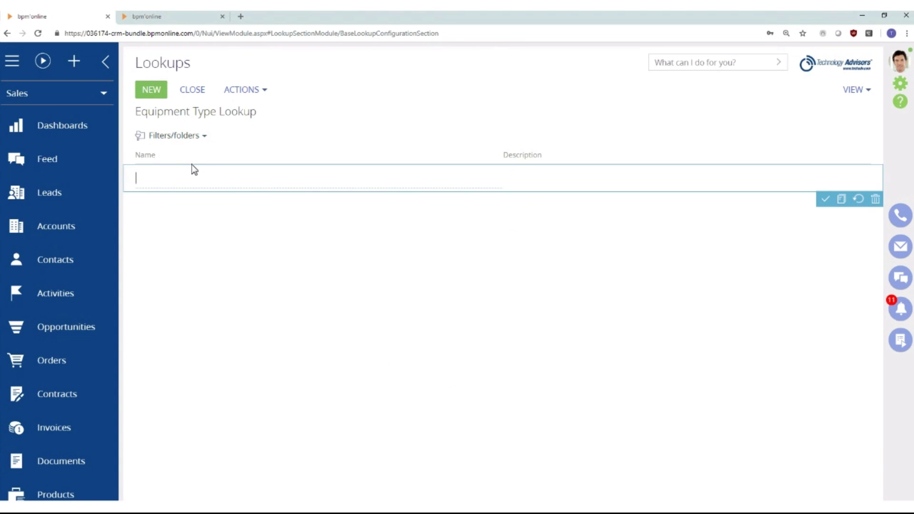
{"action": "type", "text": "Sample Equipment A"}
{"action": "left_click_drag", "start_coordinate": [206, 180], "coordinate": [135, 180]}
{"action": "key", "text": "ctrl+c"}
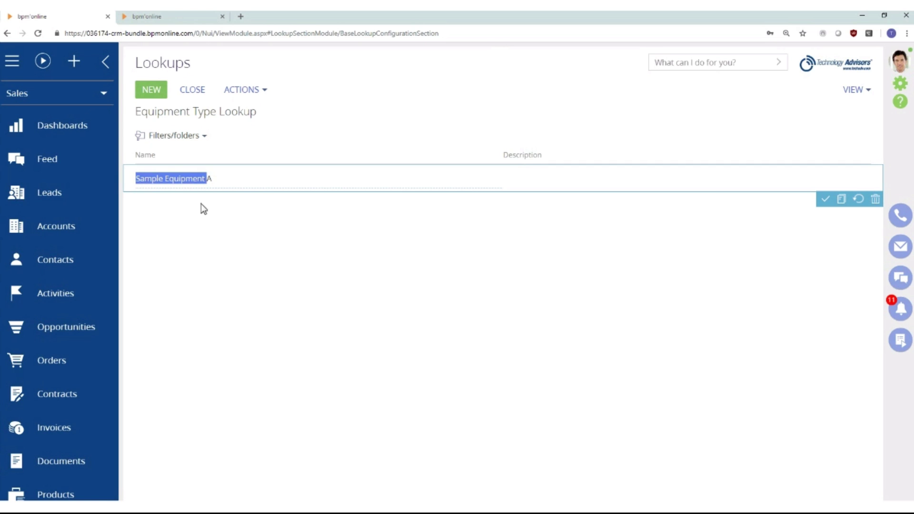
{"action": "left_click", "coordinate": [826, 202]}
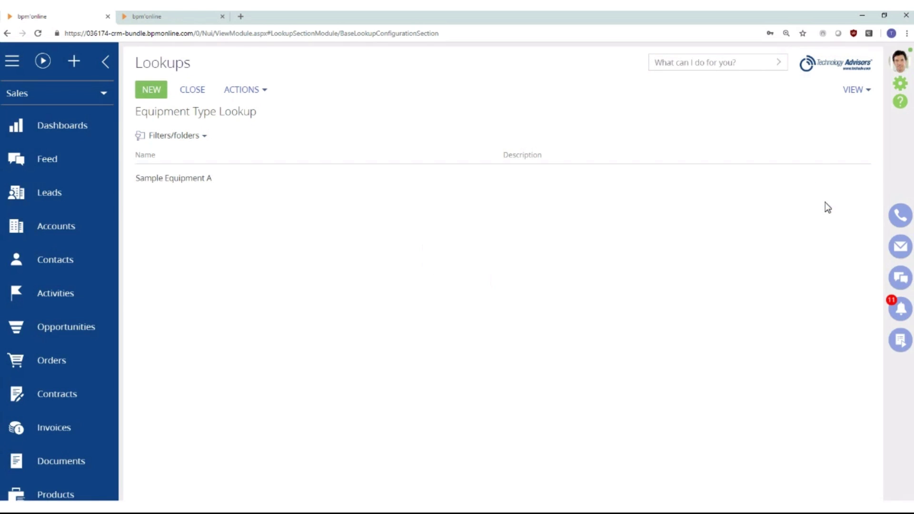
Add the values Sample Equipment B, Sample Equipment C and Sample Equipment D to the Equipment Type Lookup
{"action": "left_click", "coordinate": [282, 181]}
{"action": "left_click", "coordinate": [153, 91]}
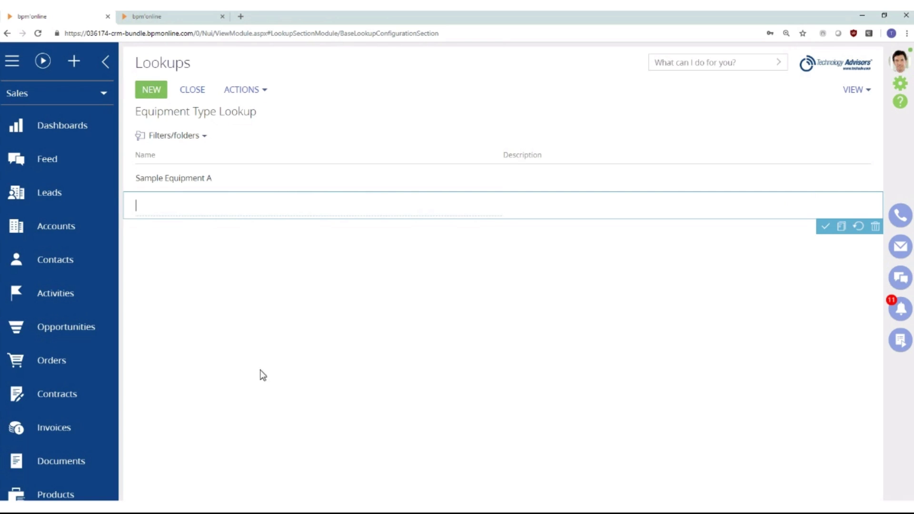
{"action": "key", "text": "ctrl+v"}
{"action": "type", "text": "B"}
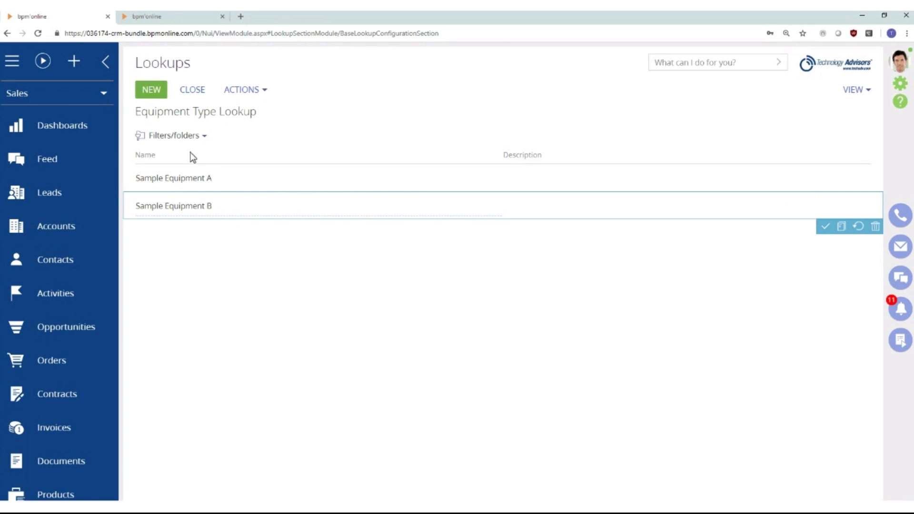
{"action": "left_click", "coordinate": [152, 92]}
{"action": "key", "text": "ctrl+v"}
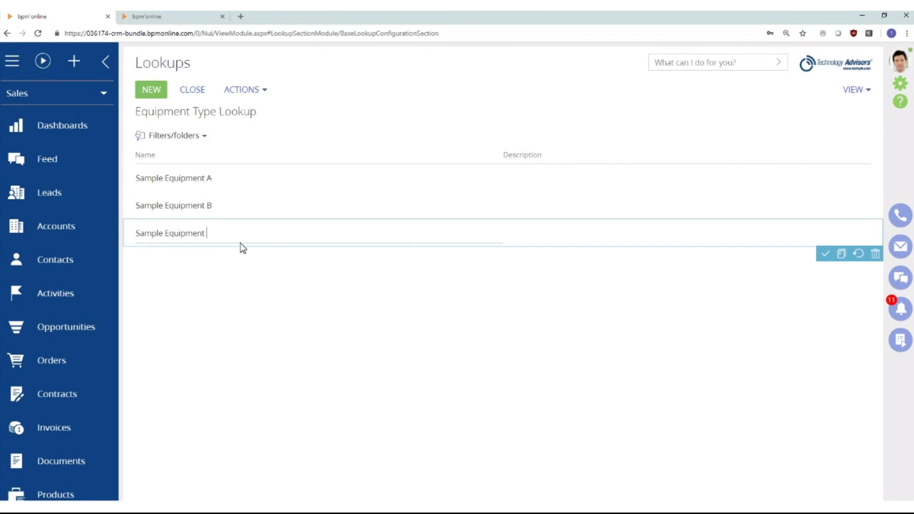
{"action": "type", "text": "C"}
{"action": "left_click", "coordinate": [146, 91]}
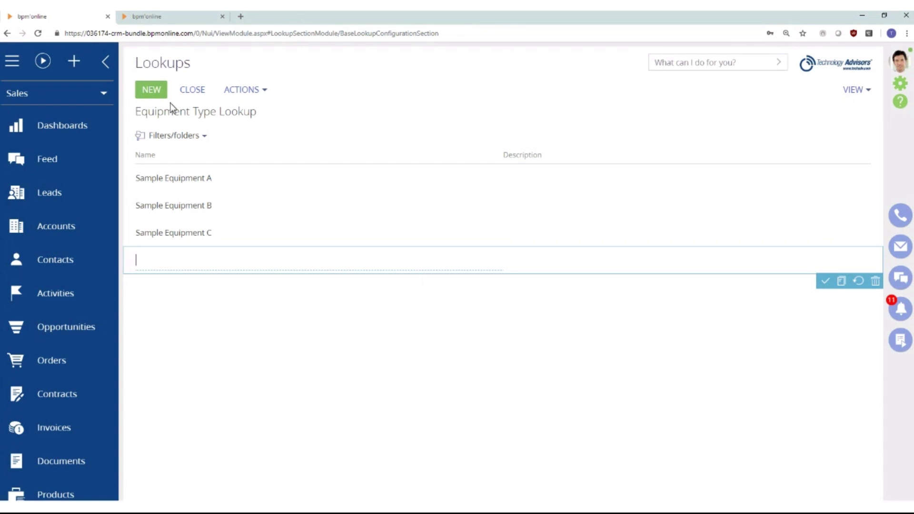
{"action": "key", "text": "ctrl+v"}
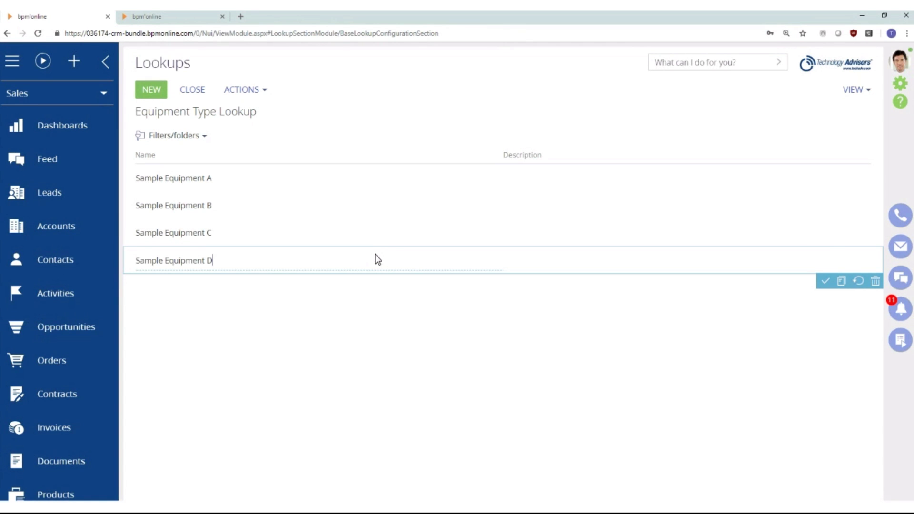
{"action": "left_click", "coordinate": [824, 280]}
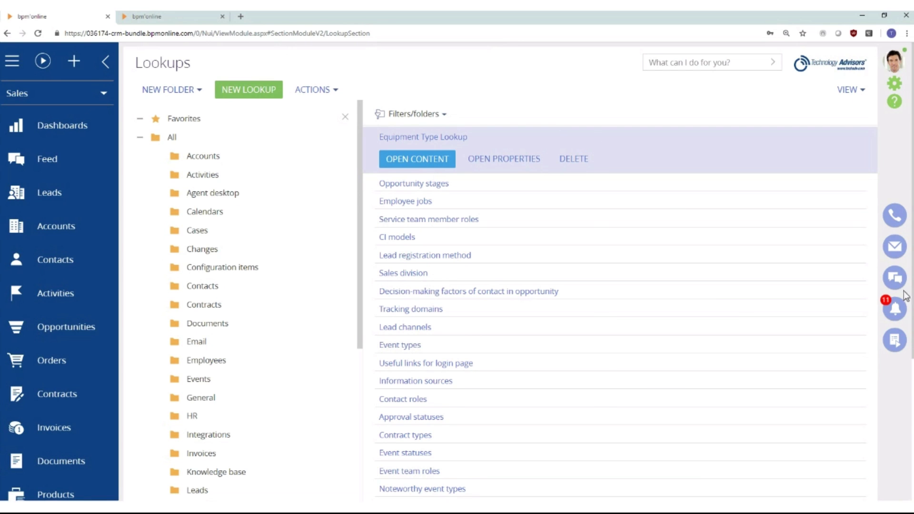
Open the section wizard for Accounts and go to the design of the account edit page
{"action": "left_click", "coordinate": [894, 89]}
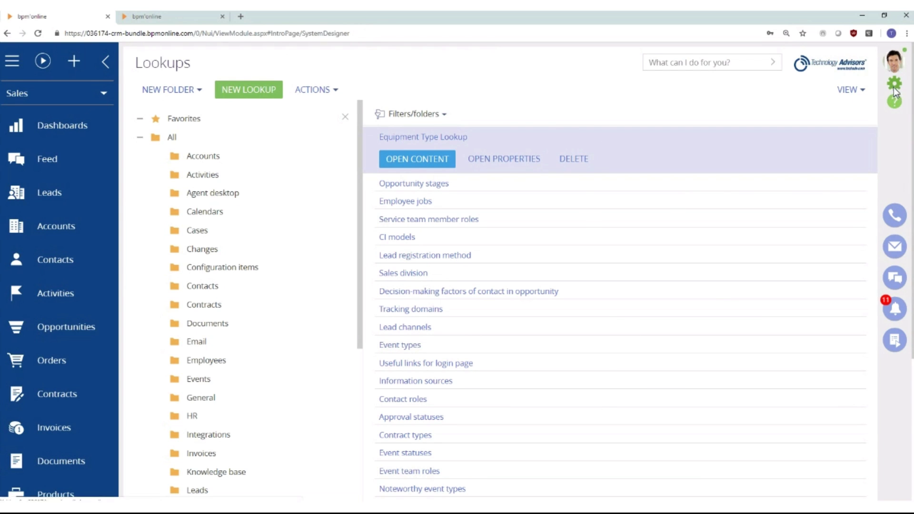
{"action": "scroll", "coordinate": [288, 356], "scroll_direction": "down", "scroll_amount": 8}
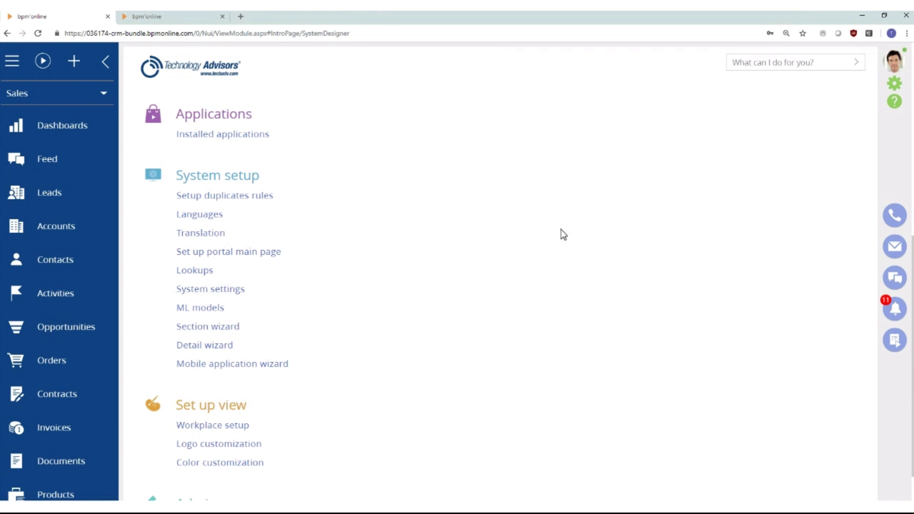
{"action": "left_click", "coordinate": [50, 226]}
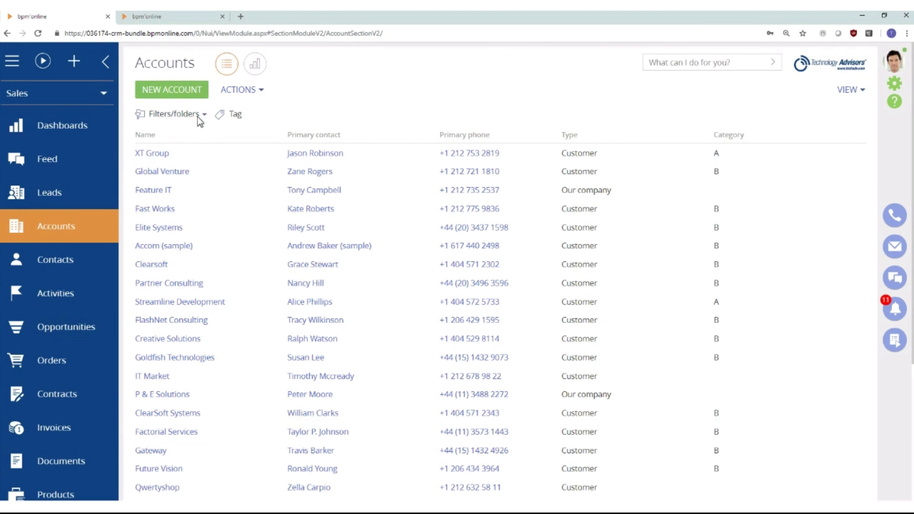
{"action": "left_click", "coordinate": [861, 90]}
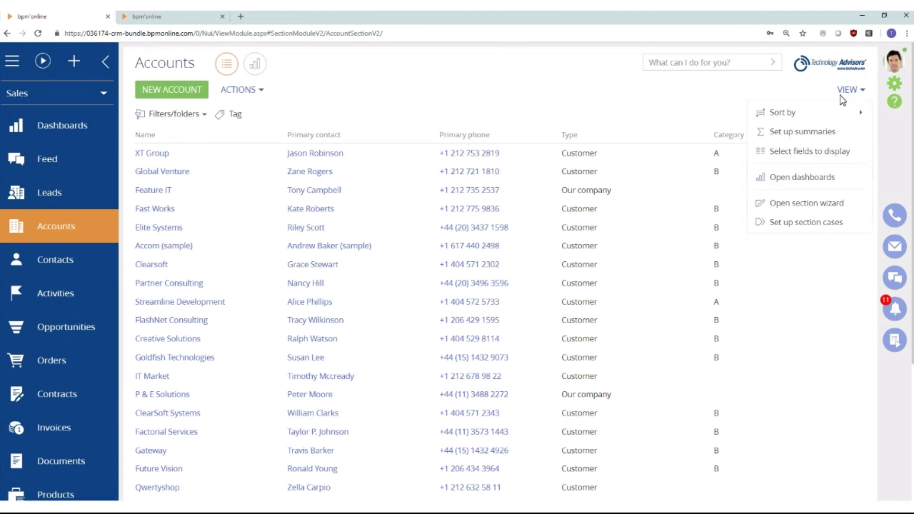
{"action": "left_click", "coordinate": [812, 207]}
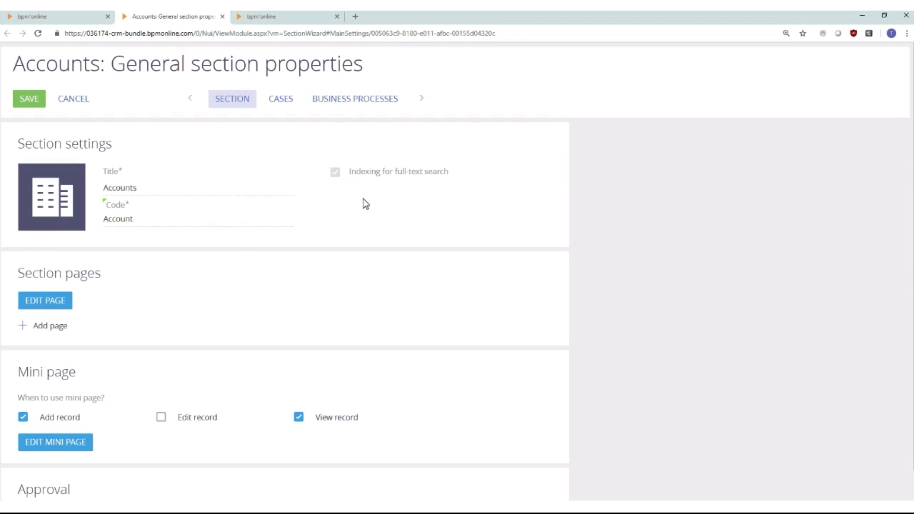
{"action": "scroll", "coordinate": [385, 248], "scroll_direction": "down", "scroll_amount": 1}
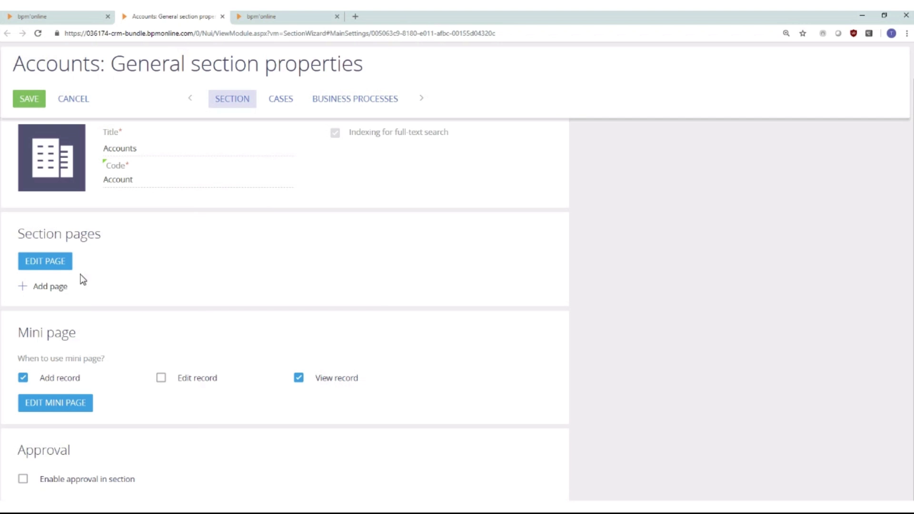
{"action": "left_click", "coordinate": [48, 260]}
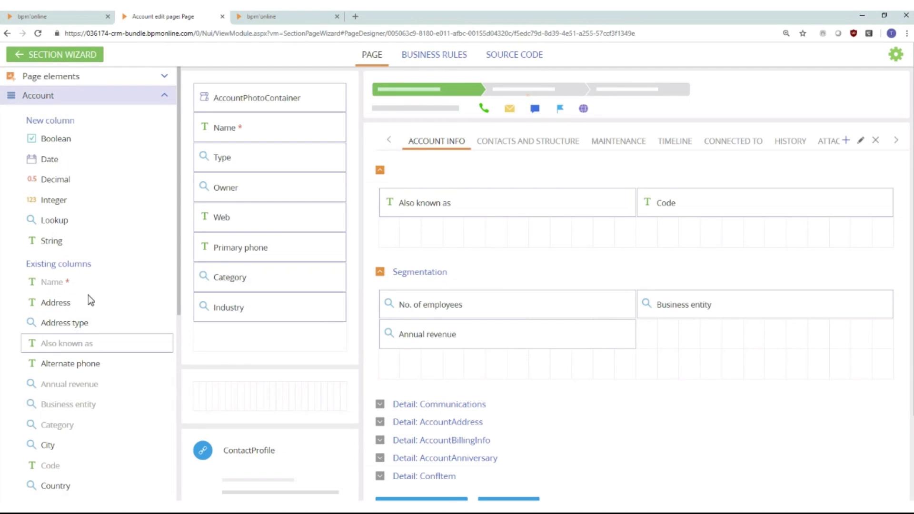
Examine the account page's available columns, page elements, field groups and existing details on the Account Info tab
{"action": "scroll", "coordinate": [71, 364], "scroll_direction": "down", "scroll_amount": 3}
{"action": "scroll", "coordinate": [71, 367], "scroll_direction": "up", "scroll_amount": 3}
{"action": "left_click", "coordinate": [53, 78]}
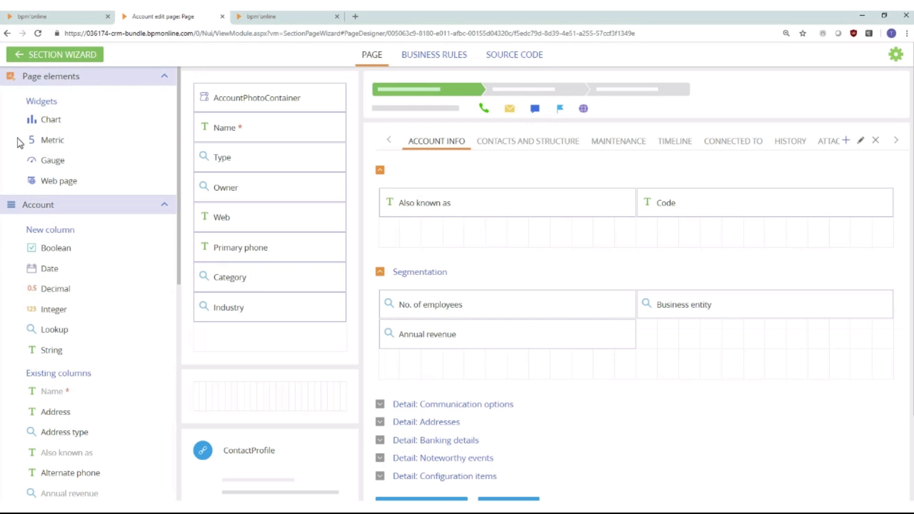
{"action": "left_click", "coordinate": [51, 79]}
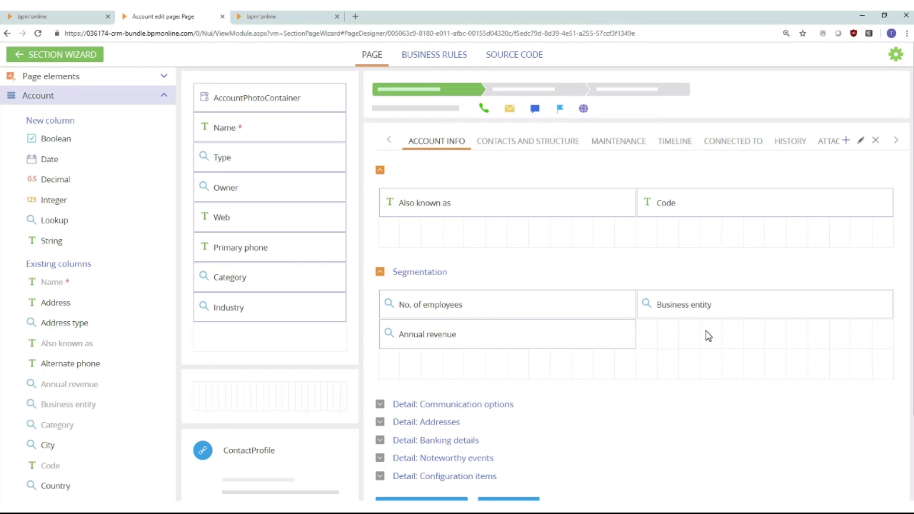
{"action": "scroll", "coordinate": [738, 339], "scroll_direction": "down", "scroll_amount": 3}
{"action": "scroll", "coordinate": [739, 340], "scroll_direction": "up", "scroll_amount": 2}
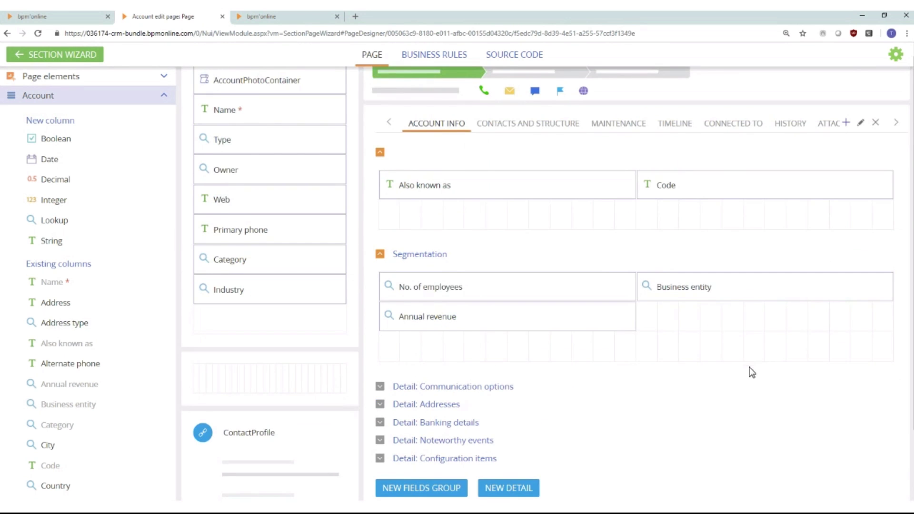
{"action": "scroll", "coordinate": [749, 367], "scroll_direction": "down", "scroll_amount": 1}
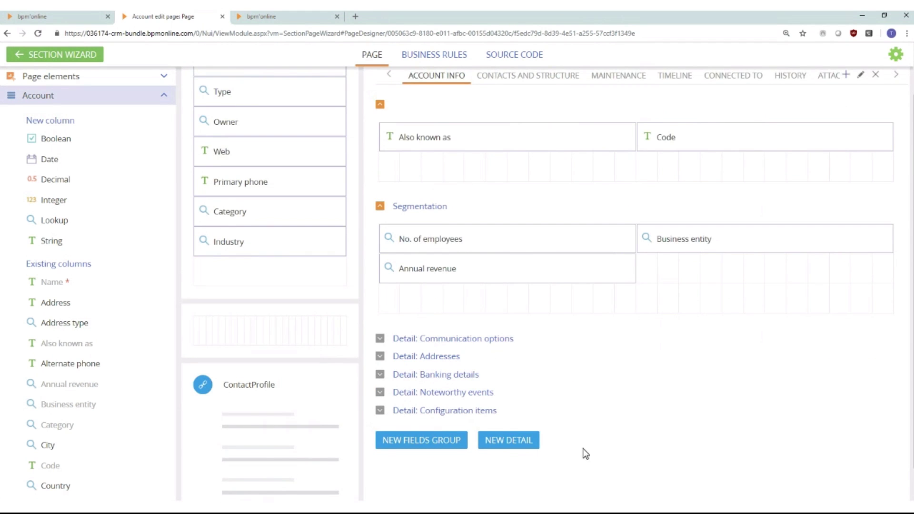
{"action": "scroll", "coordinate": [571, 452], "scroll_direction": "up", "scroll_amount": 2}
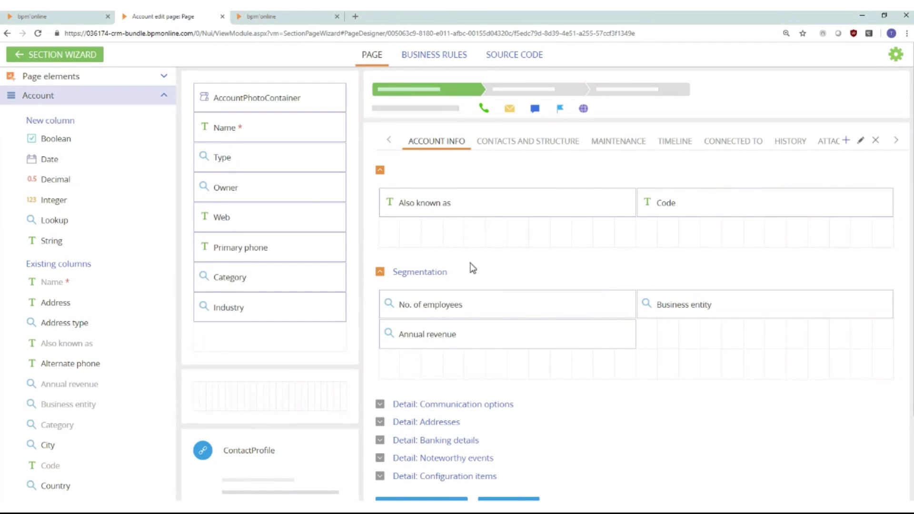
Start a new detail on the Account Info tab and choose Installed Equipment as the detail
{"action": "scroll", "coordinate": [471, 267], "scroll_direction": "down", "scroll_amount": 1}
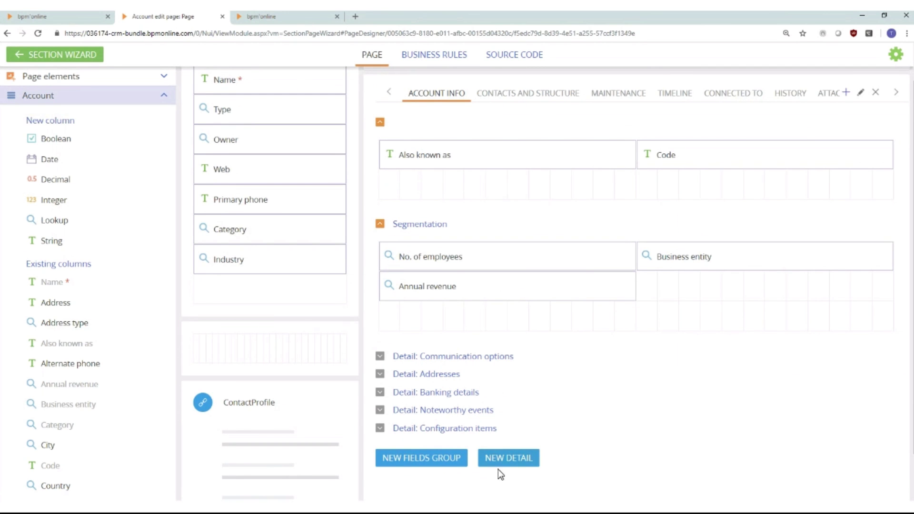
{"action": "left_click", "coordinate": [497, 456]}
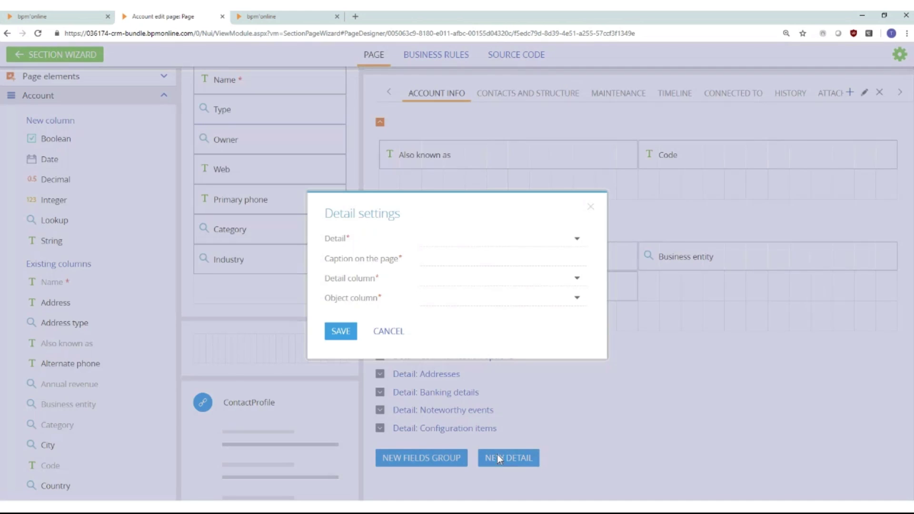
{"action": "left_click", "coordinate": [503, 241]}
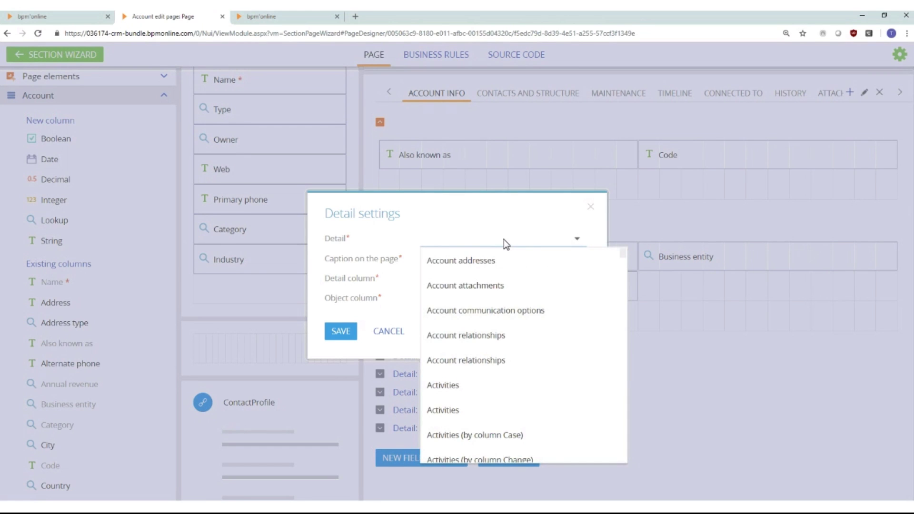
{"action": "type", "text": "insta"}
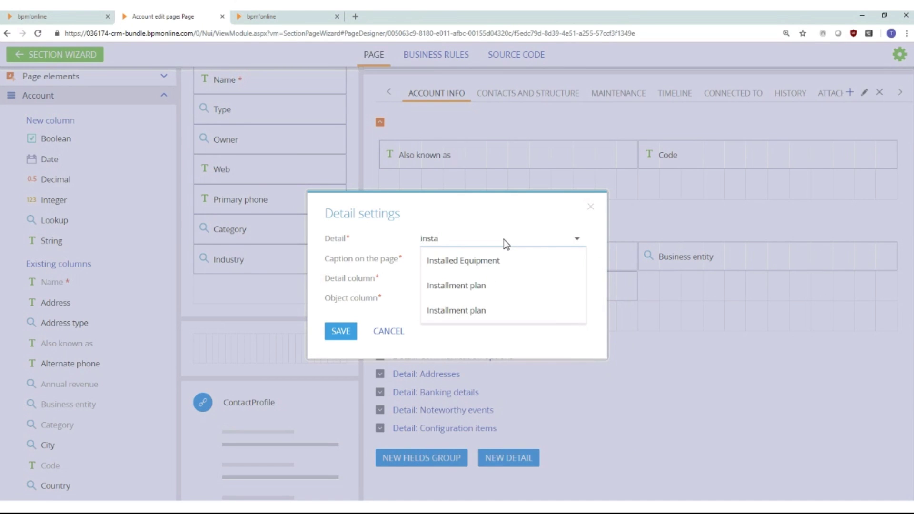
{"action": "left_click", "coordinate": [493, 260]}
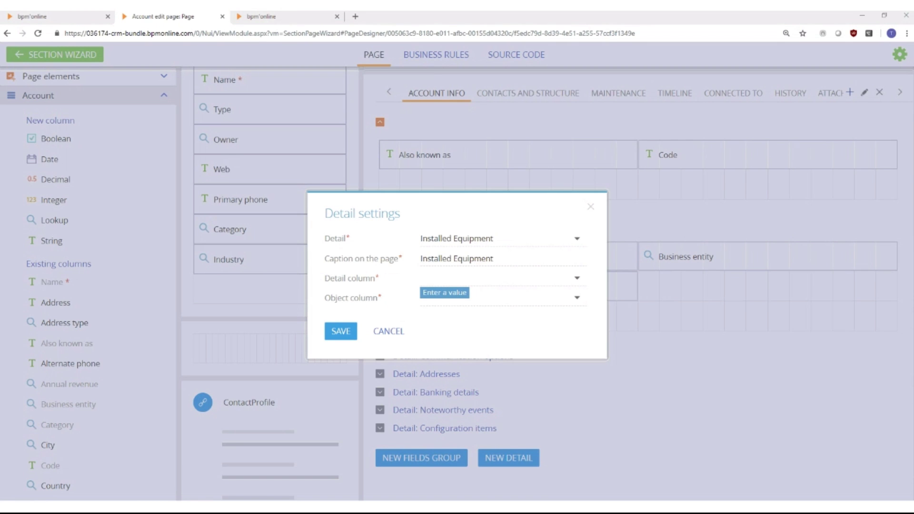
Link the detail's Account column to the object's Id column and save the detail settings
{"action": "left_click", "coordinate": [579, 278]}
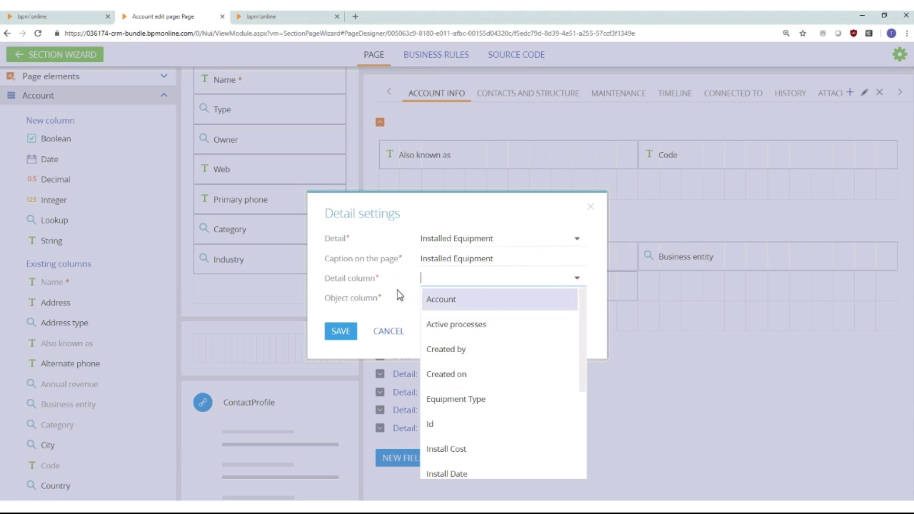
{"action": "left_click", "coordinate": [446, 308]}
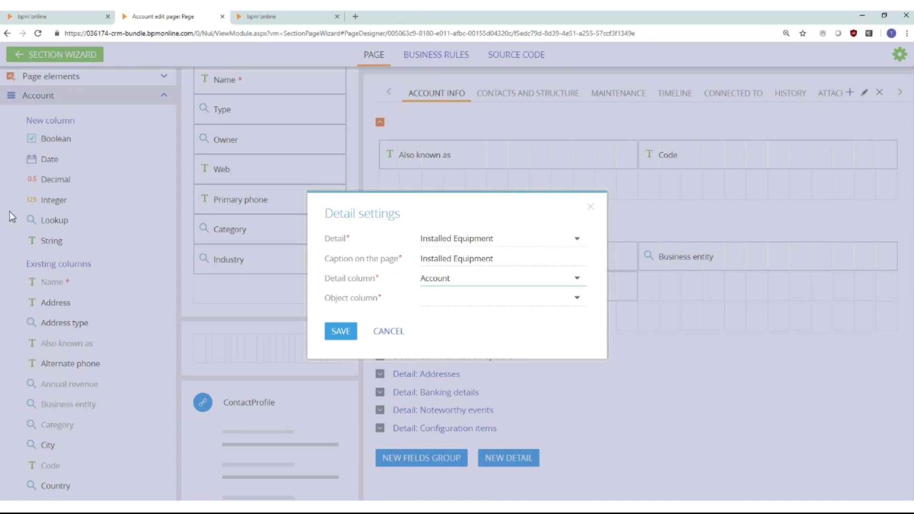
{"action": "left_click", "coordinate": [577, 297]}
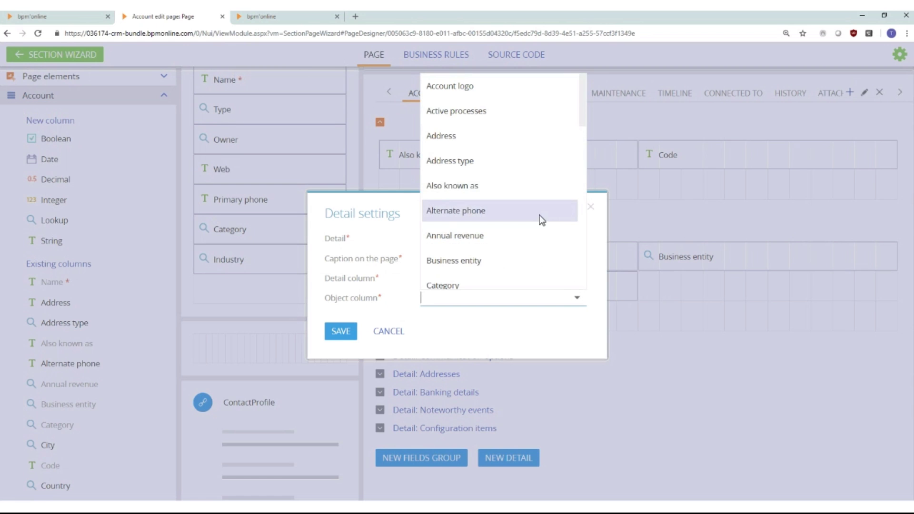
{"action": "scroll", "coordinate": [541, 220], "scroll_direction": "down", "scroll_amount": 6}
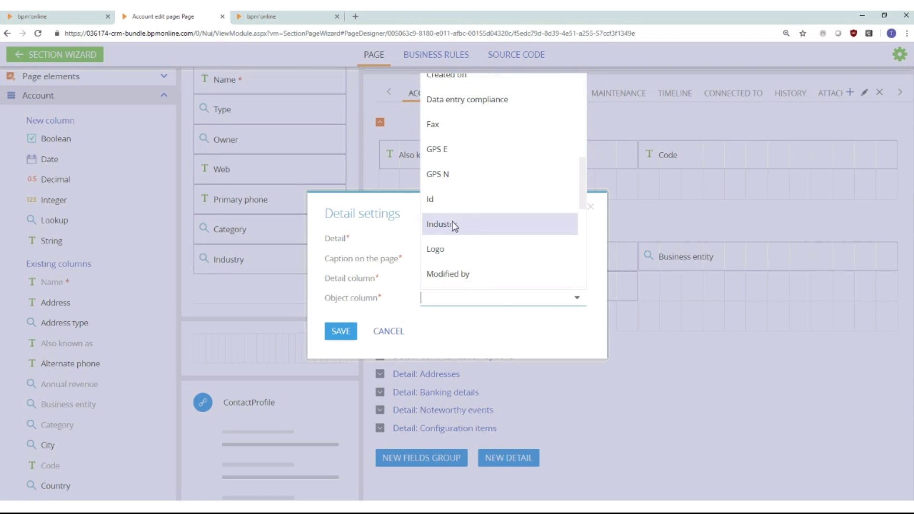
{"action": "left_click", "coordinate": [449, 202]}
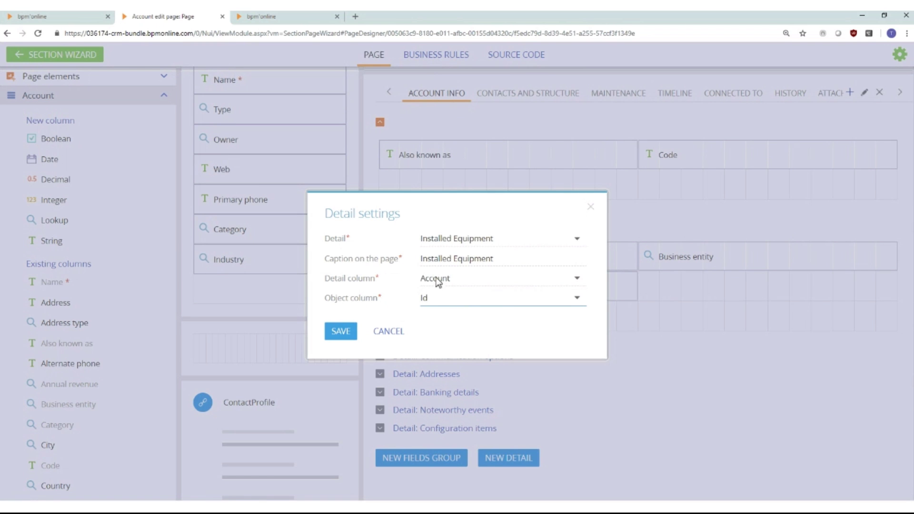
{"action": "left_click", "coordinate": [338, 334]}
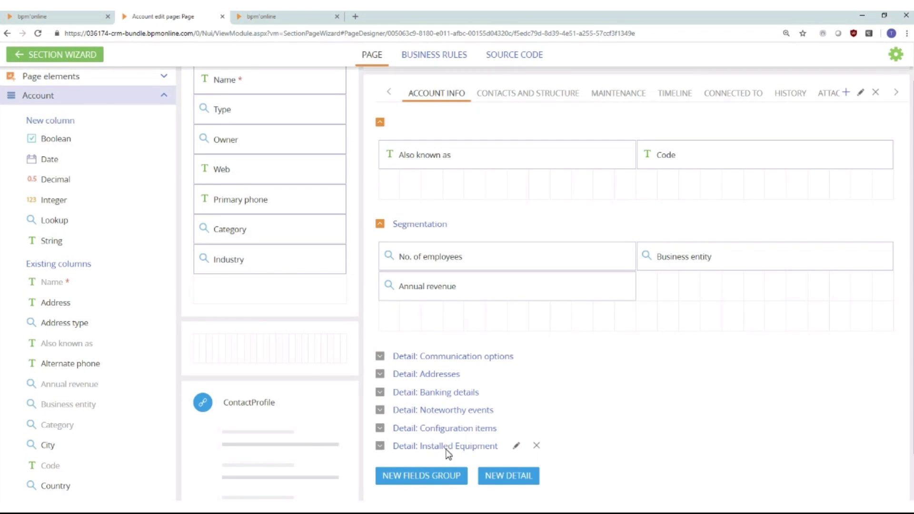
Move the Installed Equipment detail directly below Communication options and return to the section wizard
{"action": "left_click_drag", "start_coordinate": [448, 451], "coordinate": [445, 374]}
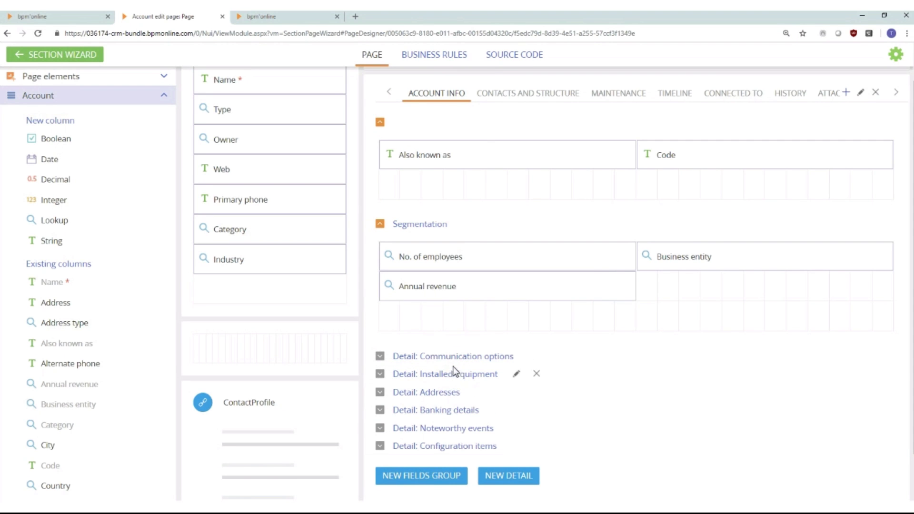
{"action": "left_click_drag", "start_coordinate": [454, 368], "coordinate": [458, 374]}
{"action": "scroll", "coordinate": [477, 316], "scroll_direction": "up", "scroll_amount": 1}
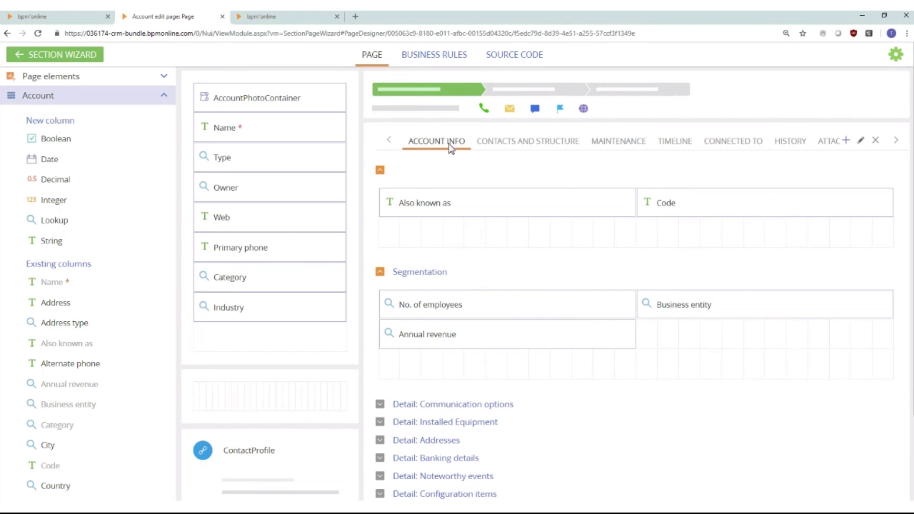
{"action": "left_click", "coordinate": [30, 53]}
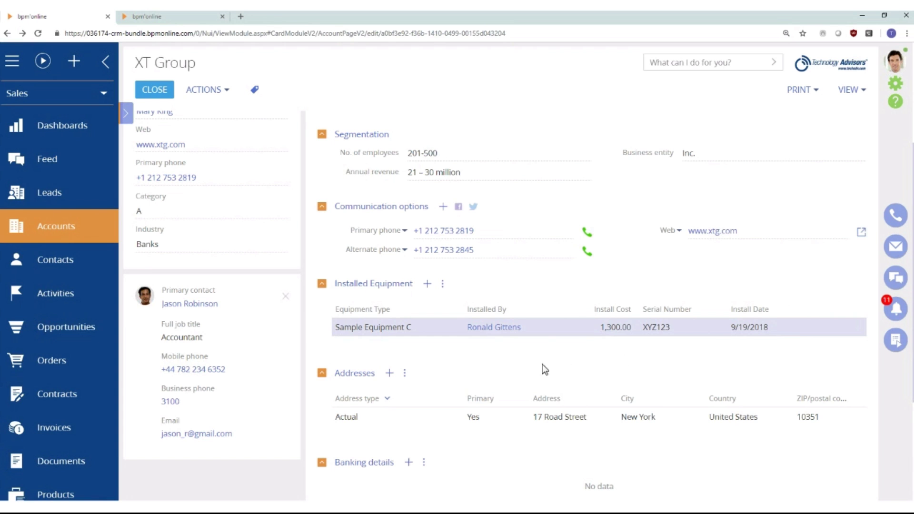
Leave the XT Group account page for the system designer and open Data import
{"action": "scroll", "coordinate": [583, 337], "scroll_direction": "up", "scroll_amount": 3}
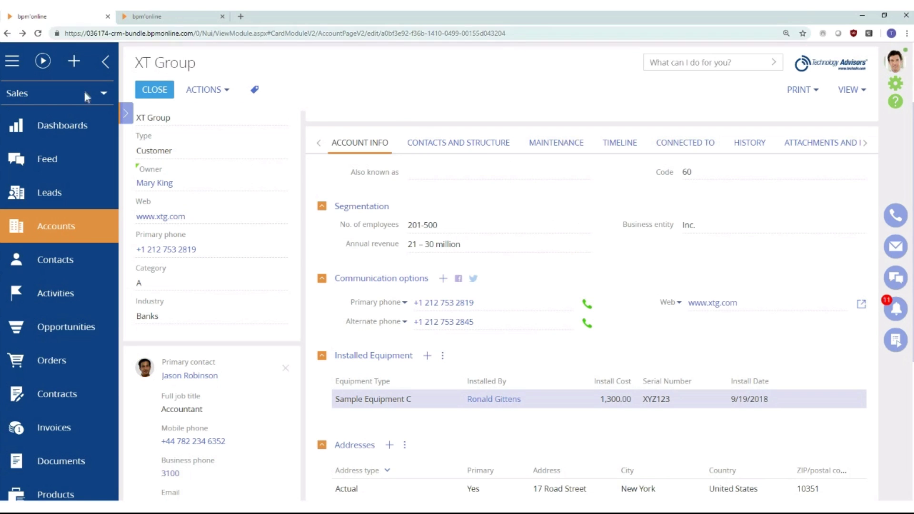
{"action": "left_click", "coordinate": [894, 84]}
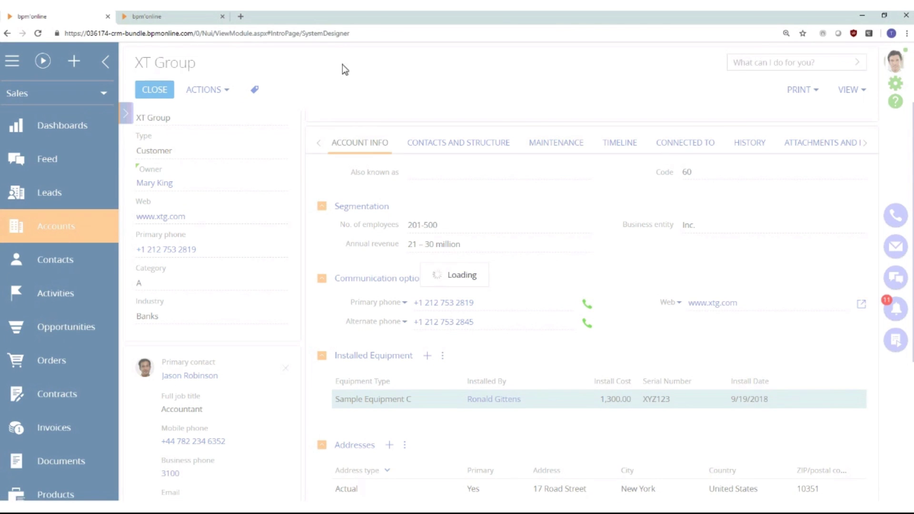
{"action": "scroll", "coordinate": [265, 147], "scroll_direction": "up", "scroll_amount": 1}
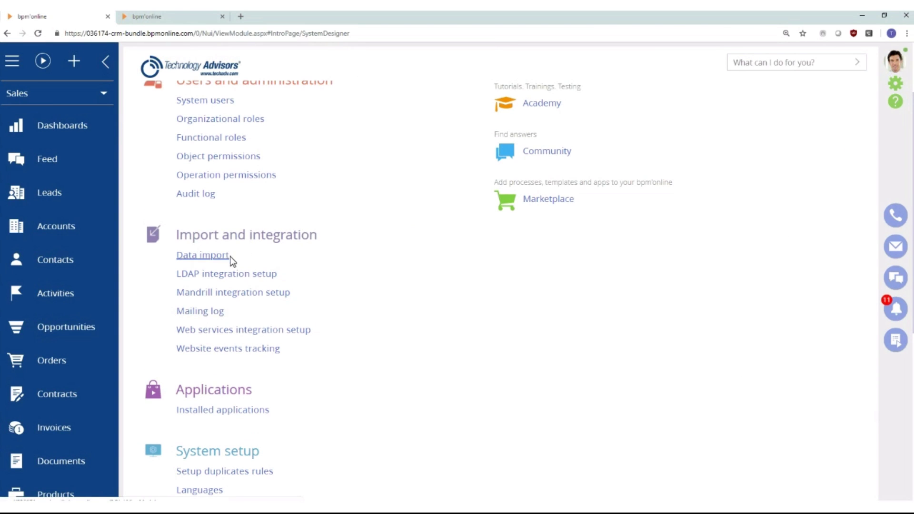
{"action": "left_click", "coordinate": [216, 263]}
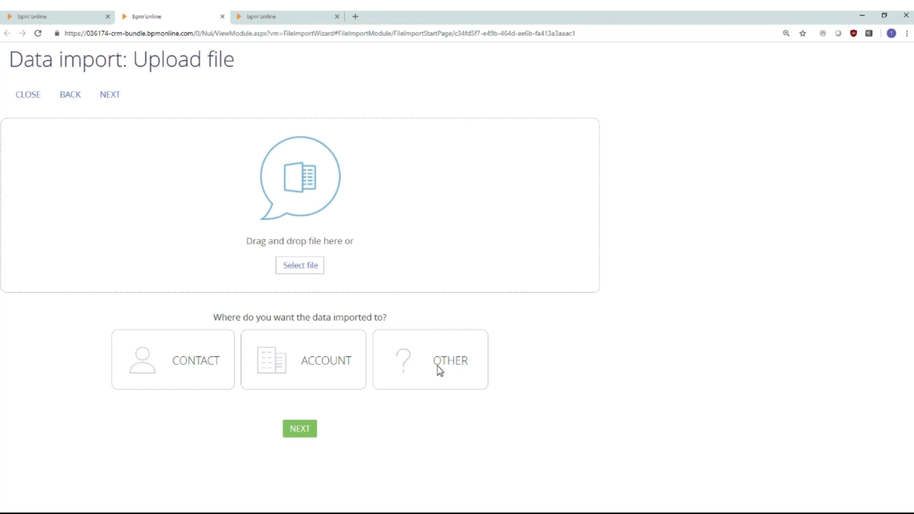
Search the other import objects for "installed" and choose Installed Equipment as the import target
{"action": "left_click", "coordinate": [415, 362]}
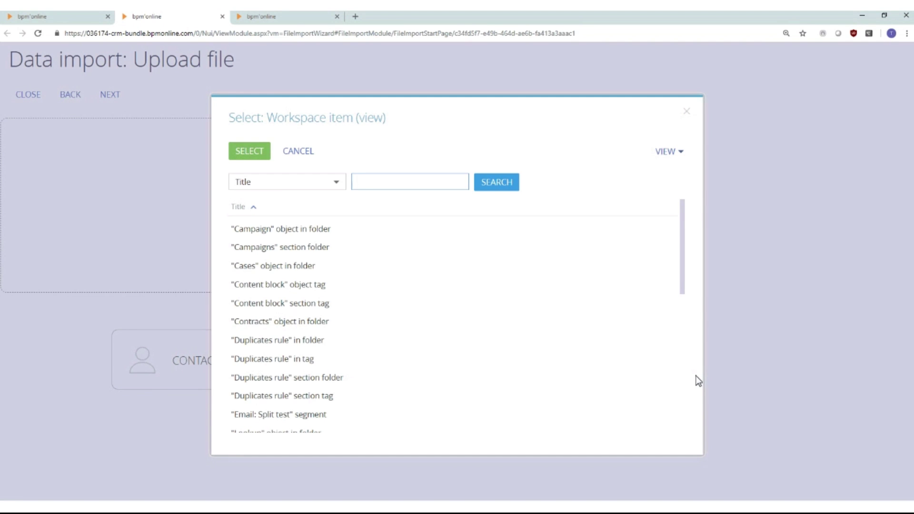
{"action": "type", "text": "installed"}
{"action": "key", "text": "Return"}
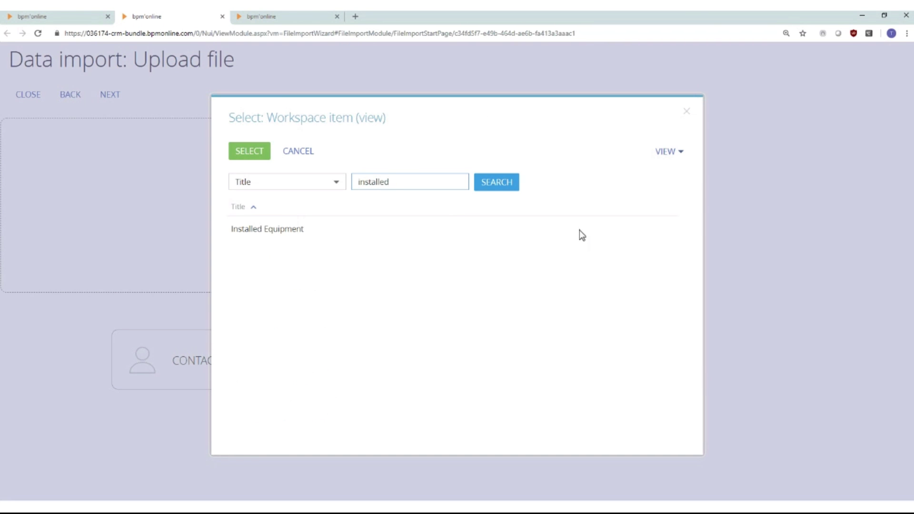
{"action": "left_click", "coordinate": [283, 232]}
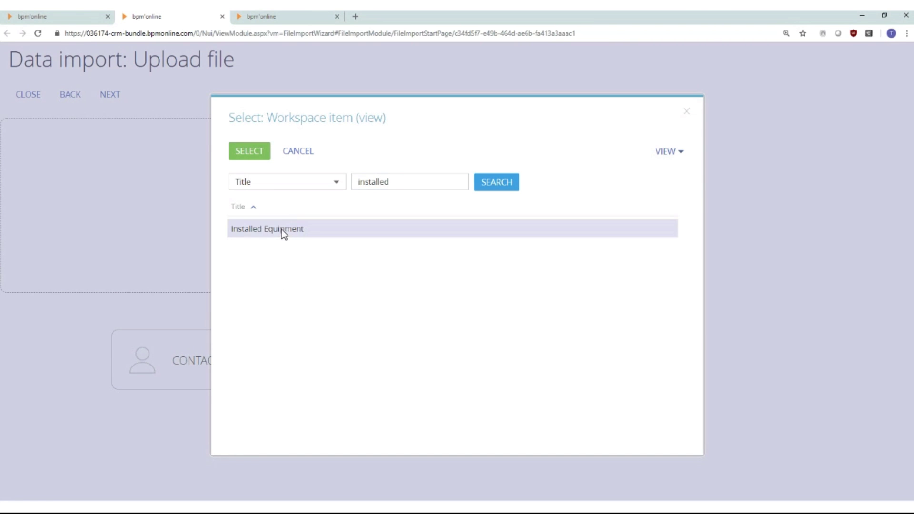
{"action": "left_click", "coordinate": [263, 157]}
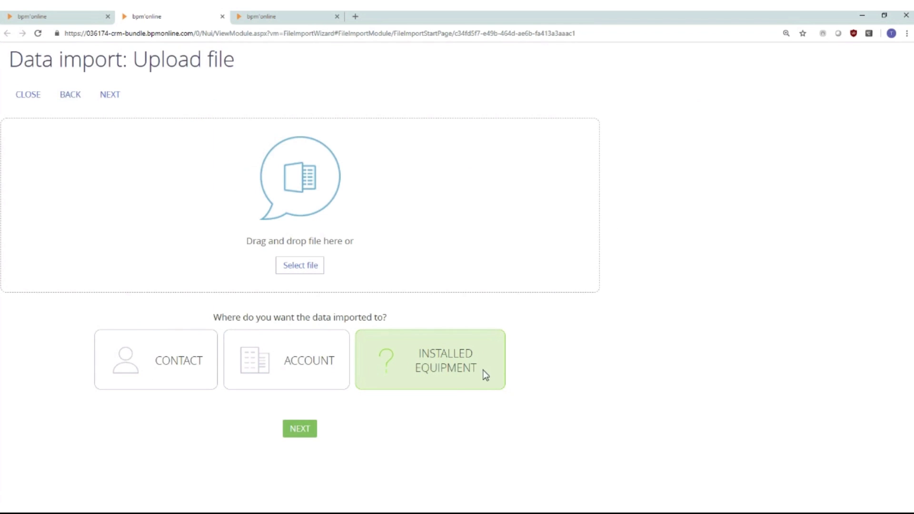
Select the file Installed Equipment Import for upload and continue to the column mapping
{"action": "left_click", "coordinate": [307, 268]}
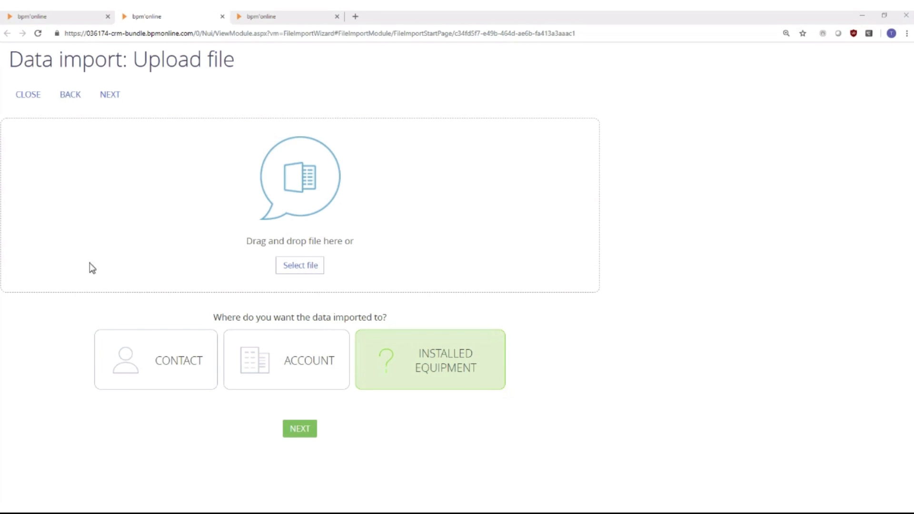
{"action": "left_click", "coordinate": [299, 265]}
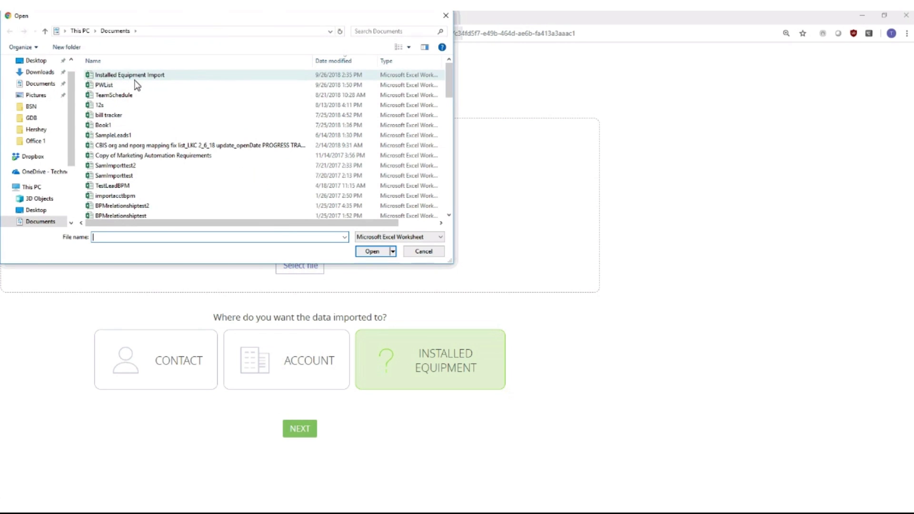
{"action": "left_click", "coordinate": [119, 77]}
{"action": "double_click", "coordinate": [119, 78]}
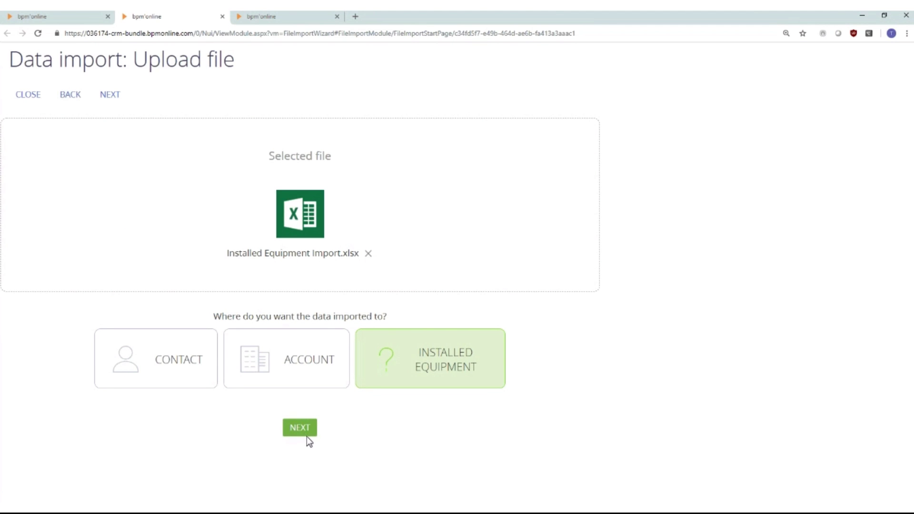
{"action": "left_click", "coordinate": [307, 436]}
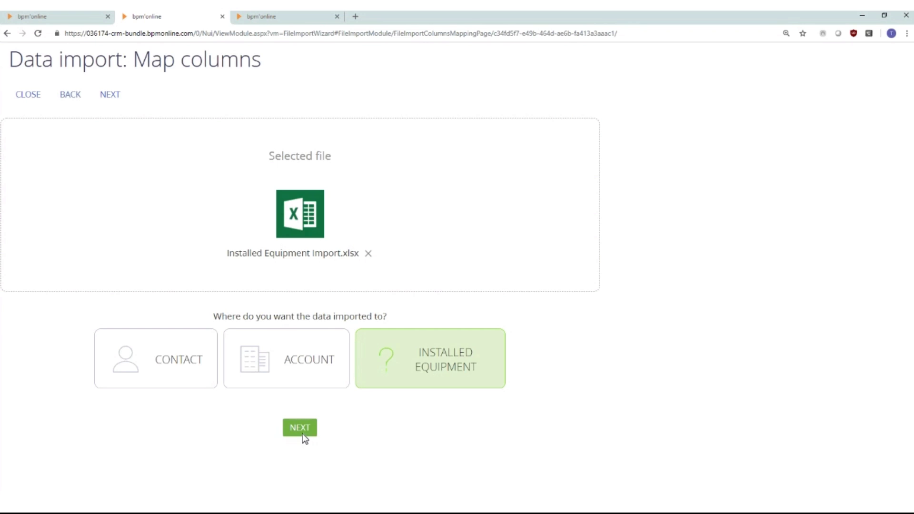
{"action": "left_click", "coordinate": [302, 432]}
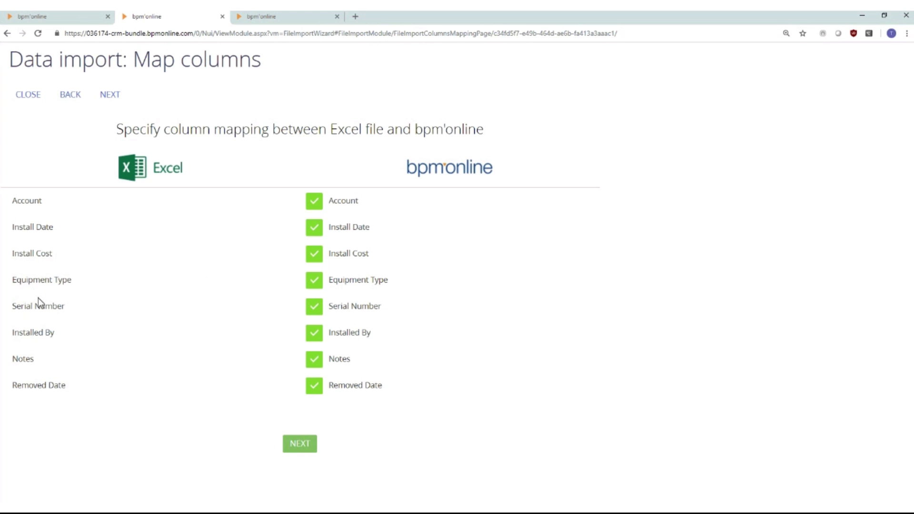
Clear the mapping of the Excel column Removed Date and map it again to the Removed Date column
{"action": "left_click", "coordinate": [389, 385]}
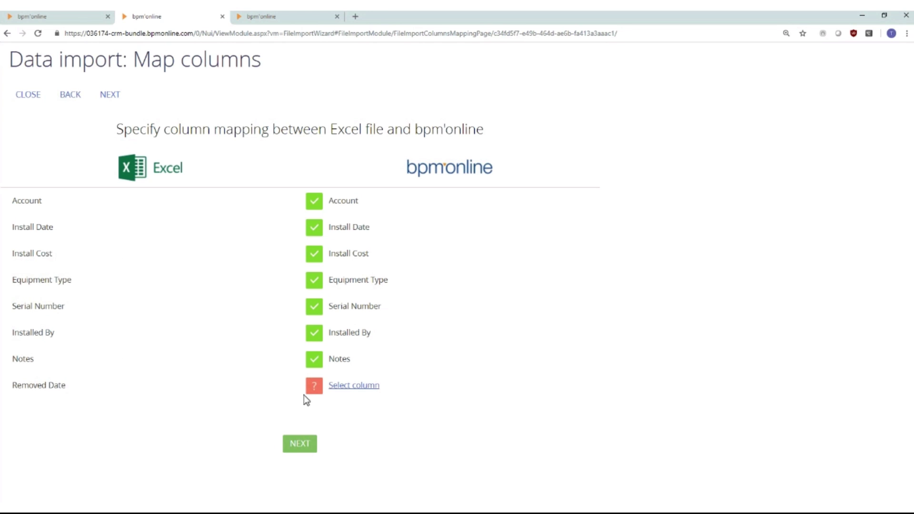
{"action": "left_click", "coordinate": [344, 390]}
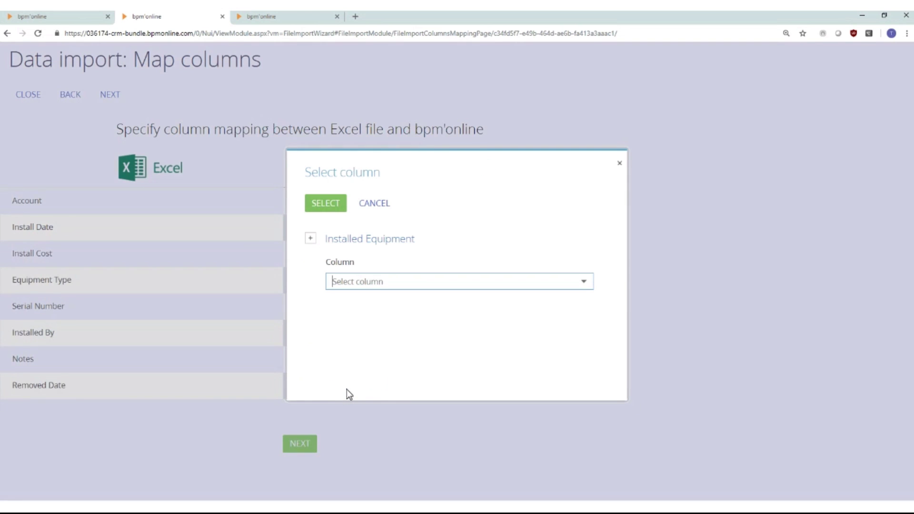
{"action": "scroll", "coordinate": [572, 324], "scroll_direction": "down", "scroll_amount": 3}
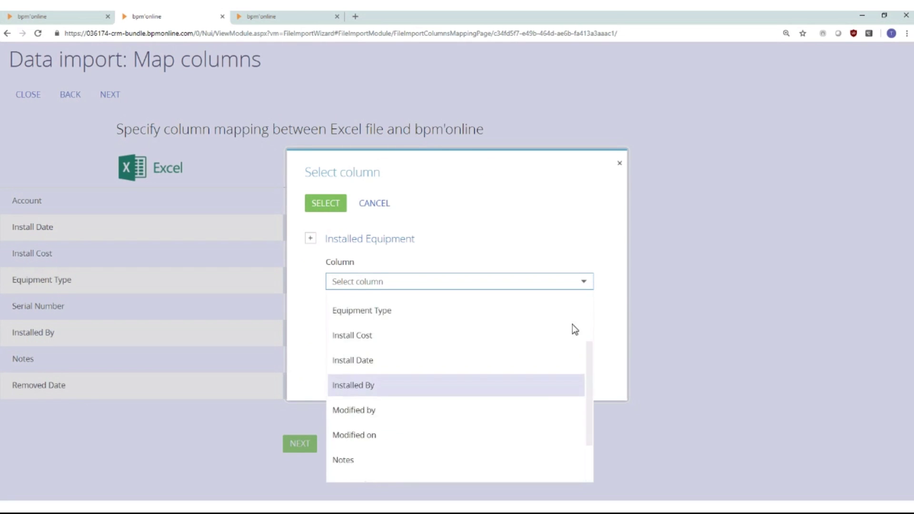
{"action": "left_click", "coordinate": [531, 419]}
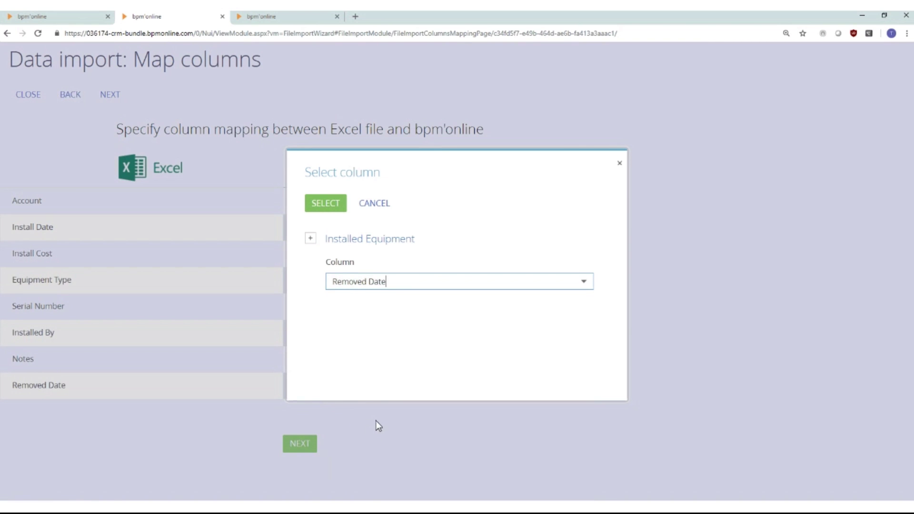
{"action": "left_click", "coordinate": [325, 203]}
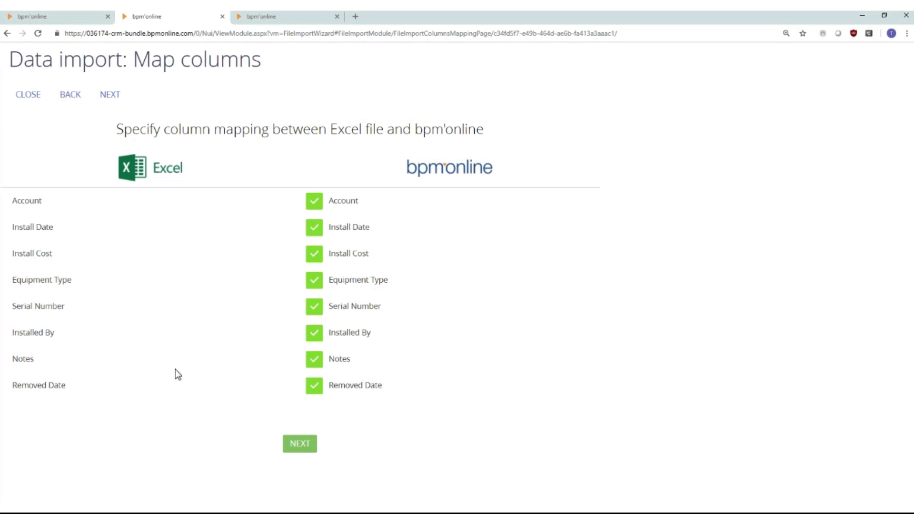
Continue to duplicate management, mark Account as a duplicate-matching column and clear that choice again
{"action": "left_click", "coordinate": [299, 444]}
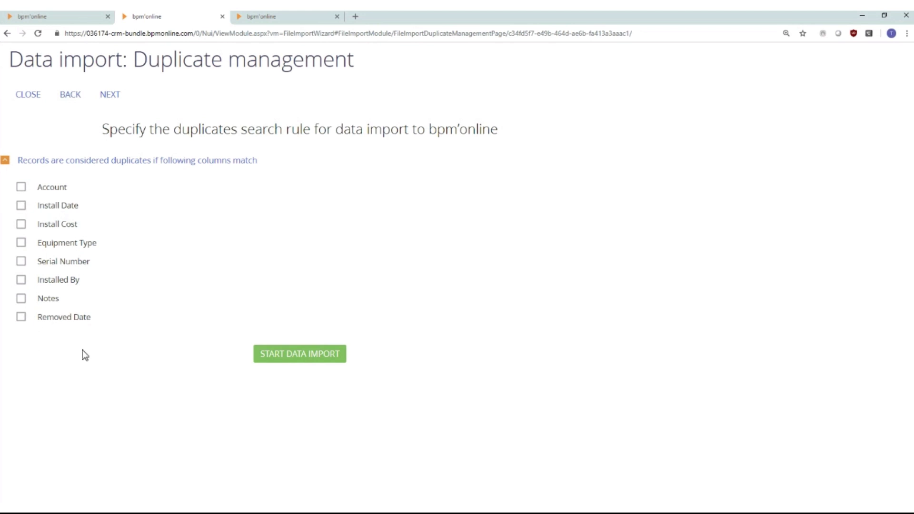
{"action": "left_click", "coordinate": [22, 192]}
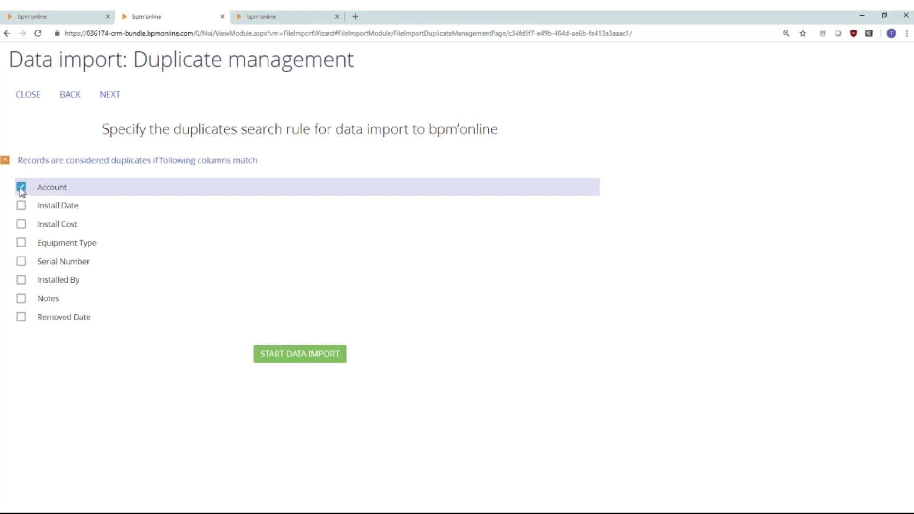
{"action": "left_click", "coordinate": [23, 190]}
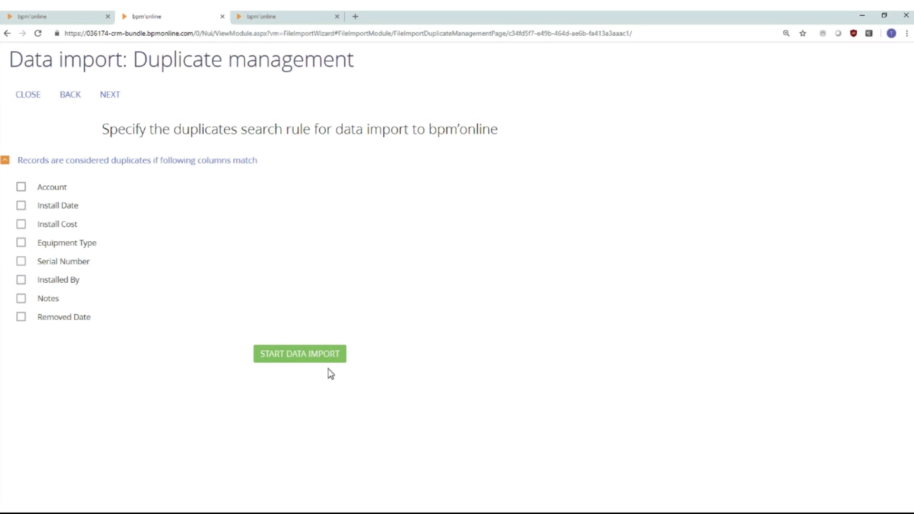
Run the data import without any duplicate-matching columns and close the import wizard
{"action": "left_click", "coordinate": [303, 361]}
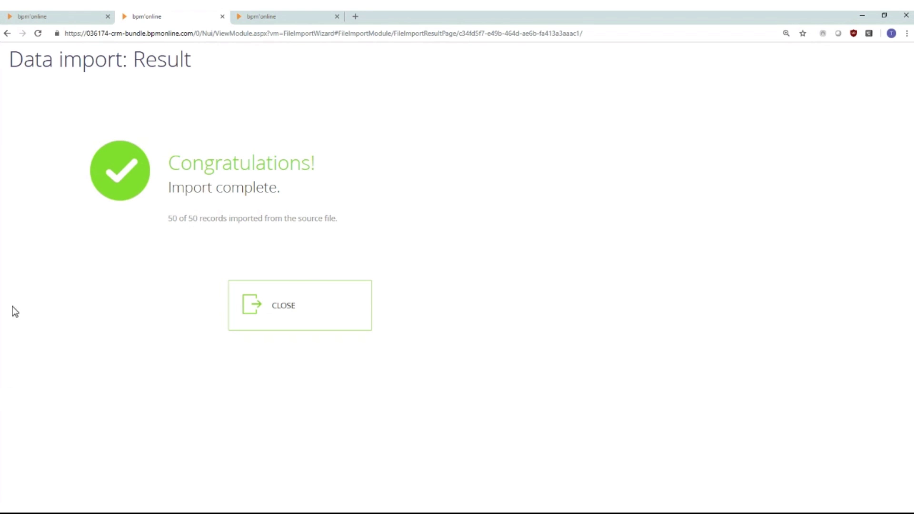
{"action": "left_click", "coordinate": [245, 323]}
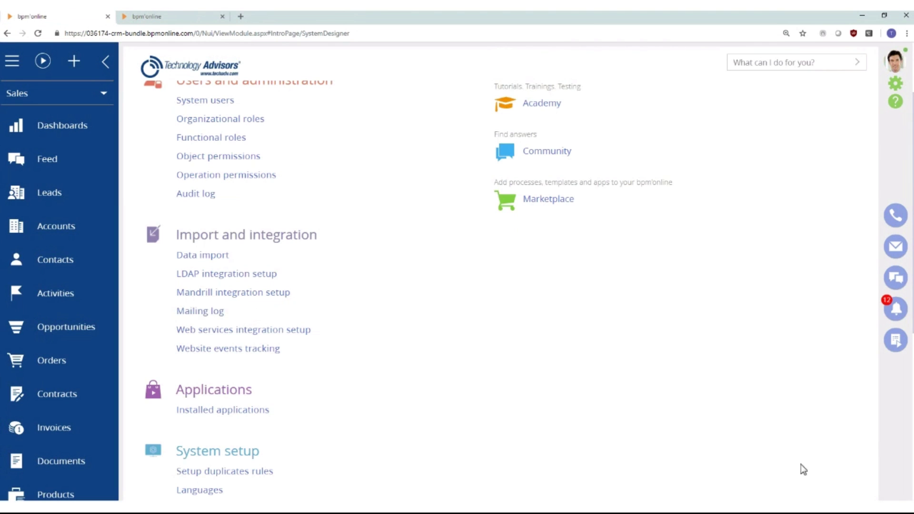
Open the Fast Works account from the Accounts section and view its Installed Equipment detail
{"action": "scroll", "coordinate": [690, 475], "scroll_direction": "up", "scroll_amount": 2}
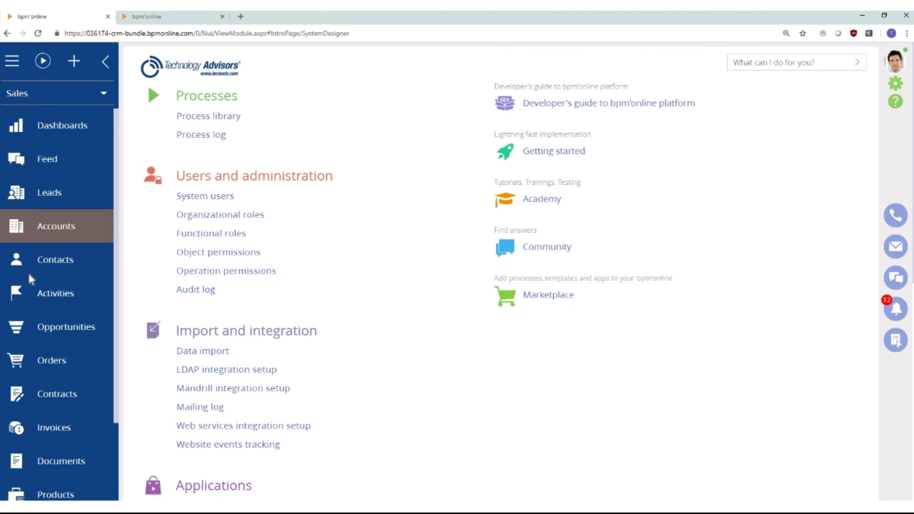
{"action": "left_click", "coordinate": [50, 228]}
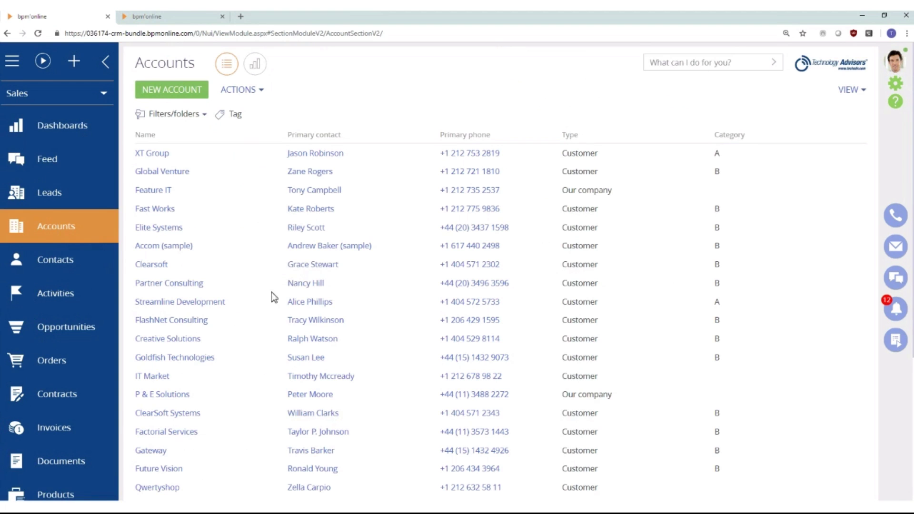
{"action": "left_click", "coordinate": [235, 210]}
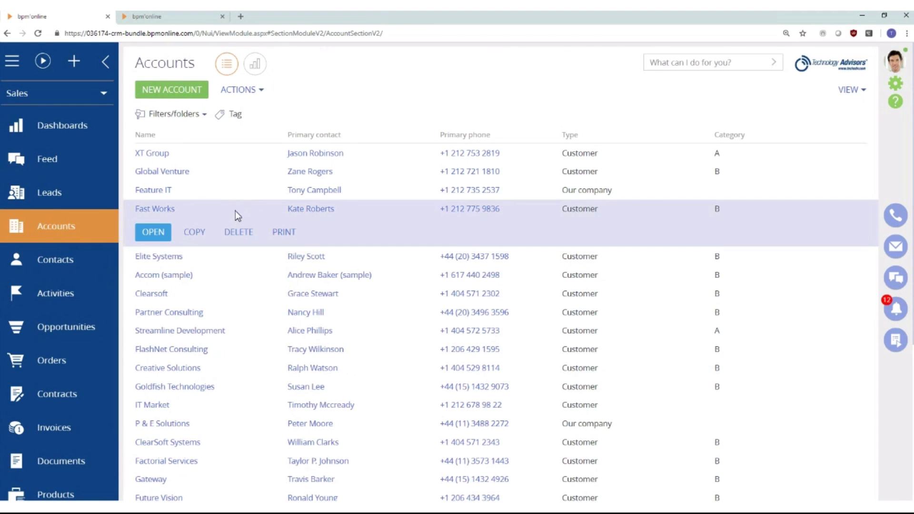
{"action": "left_click", "coordinate": [158, 233]}
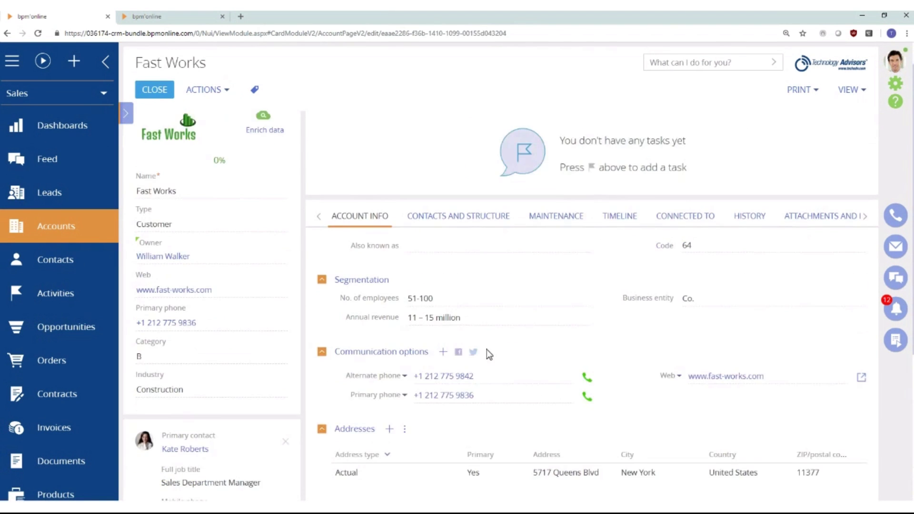
{"action": "scroll", "coordinate": [484, 350], "scroll_direction": "down", "scroll_amount": 3}
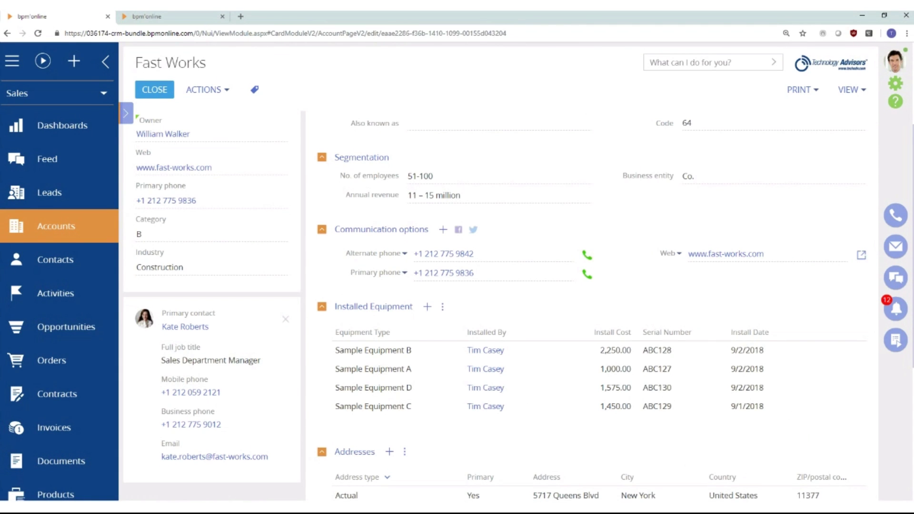
Switch to the Excel import file and compare its Fast Works rows with the account's Installed Equipment records, then return to bpm'online
{"action": "key", "text": "alt+Tab"}
{"action": "left_click_drag", "start_coordinate": [329, 110], "coordinate": [430, 85]}
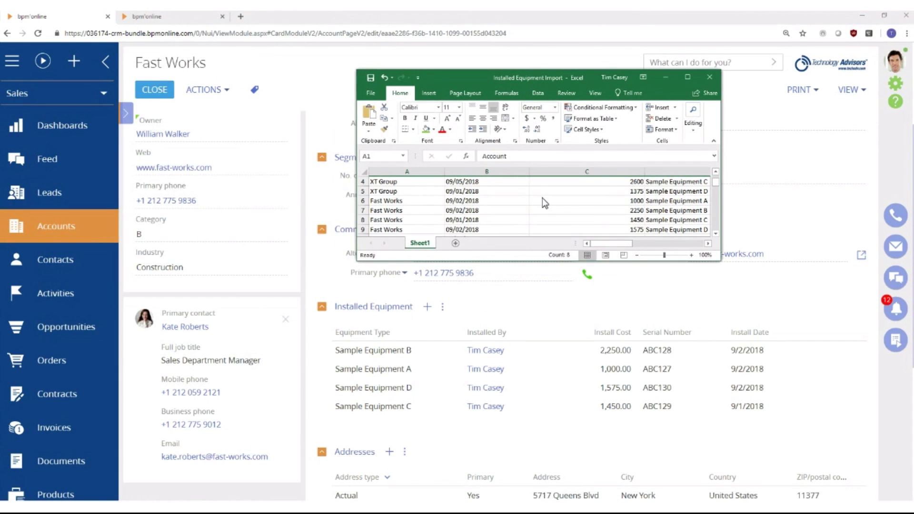
{"action": "left_click_drag", "start_coordinate": [719, 260], "coordinate": [881, 292]}
{"action": "left_click_drag", "start_coordinate": [386, 200], "coordinate": [822, 238]}
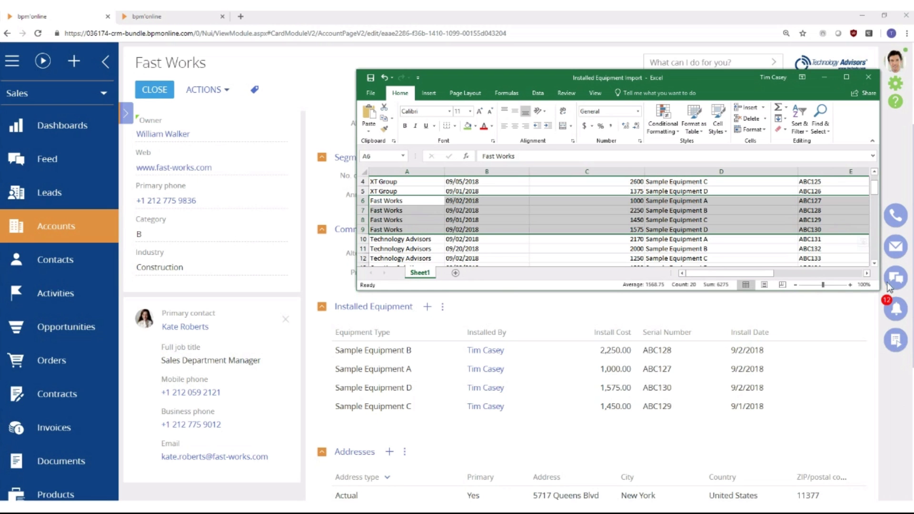
{"action": "left_click_drag", "start_coordinate": [663, 81], "coordinate": [138, 89]}
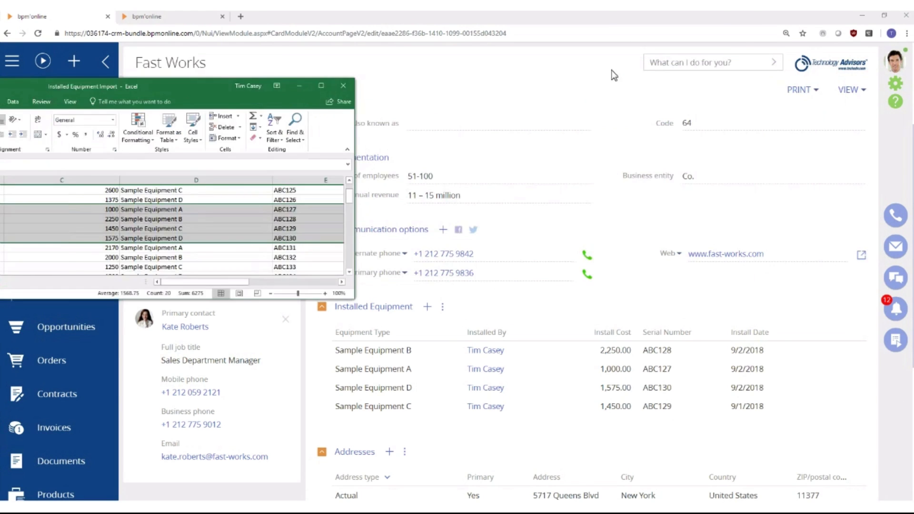
{"action": "left_click", "coordinate": [613, 75]}
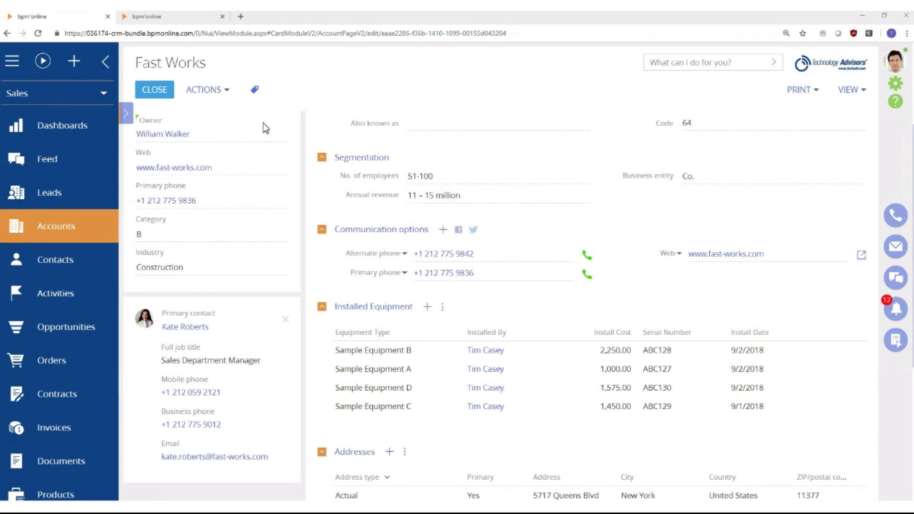
{"action": "scroll", "coordinate": [261, 127], "scroll_direction": "up", "scroll_amount": 4}
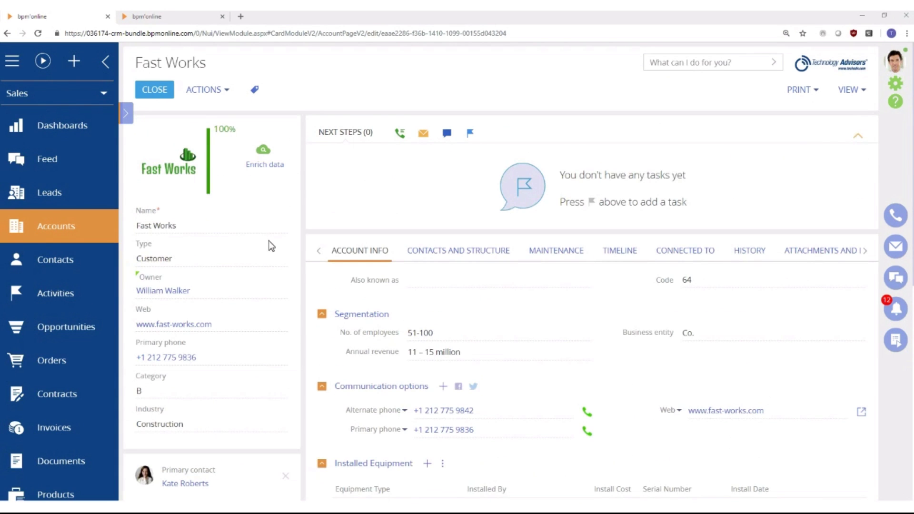
{"action": "scroll", "coordinate": [263, 250], "scroll_direction": "down", "scroll_amount": 4}
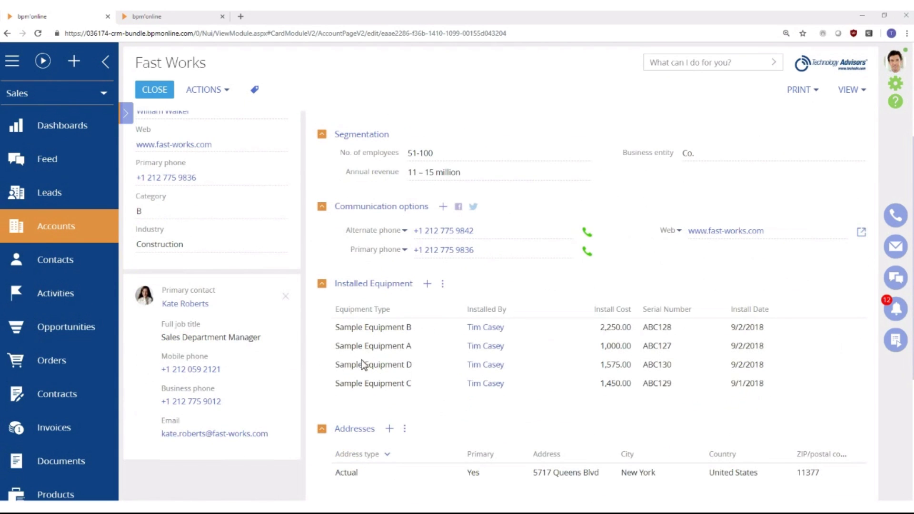
{"action": "left_click", "coordinate": [324, 309]}
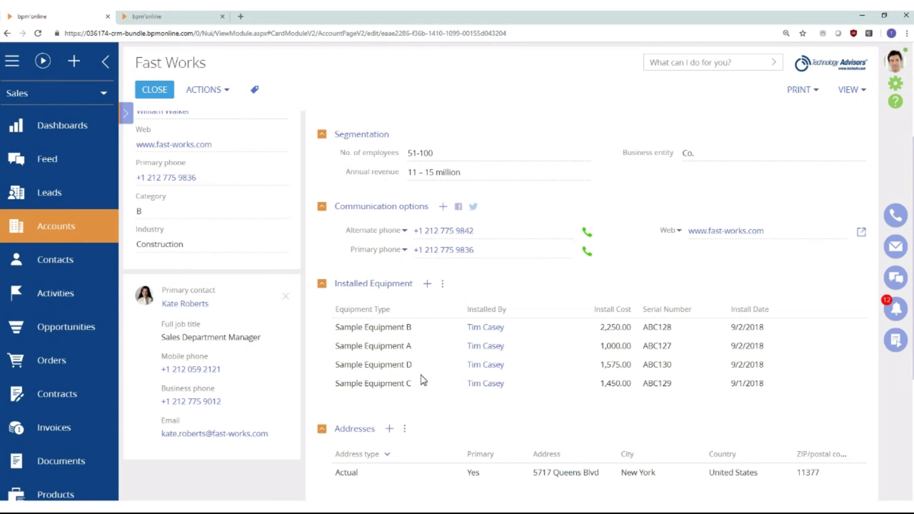
{"action": "scroll", "coordinate": [507, 374], "scroll_direction": "up", "scroll_amount": 1}
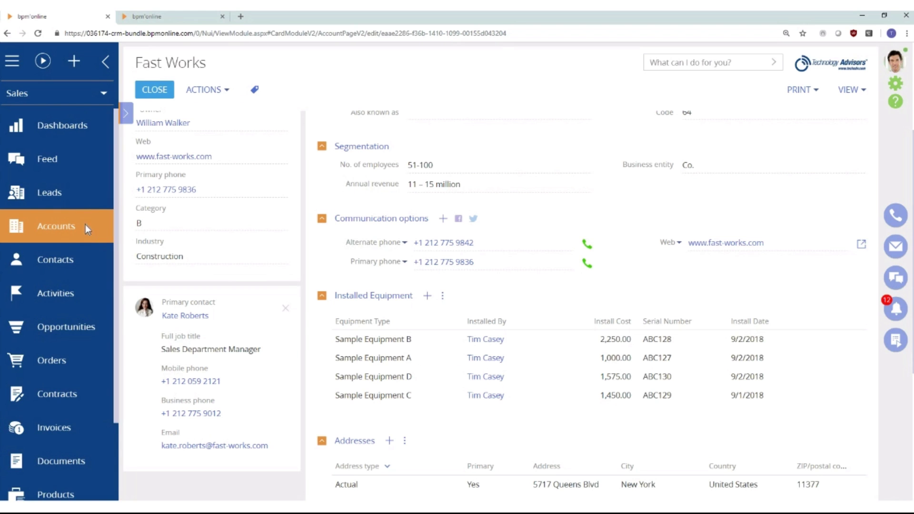
{"action": "left_click", "coordinate": [18, 127]}
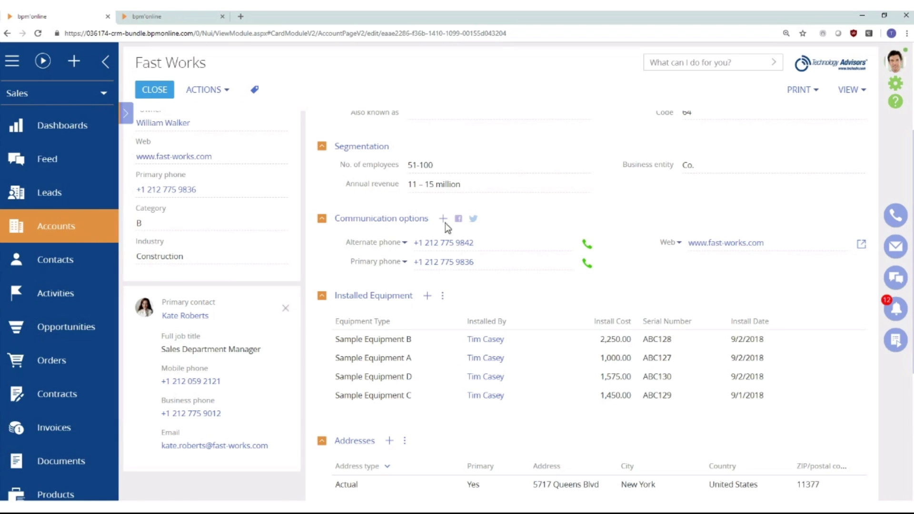
{"action": "scroll", "coordinate": [264, 322], "scroll_direction": "up", "scroll_amount": 4}
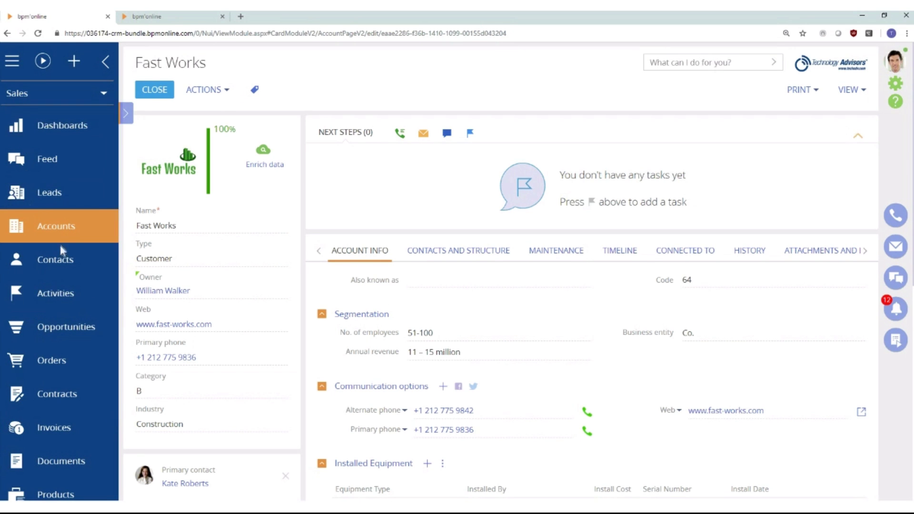
Add a new dashboard panel titled Installed Equipment Analytics to the Accounts section's analytics
{"action": "left_click", "coordinate": [76, 234]}
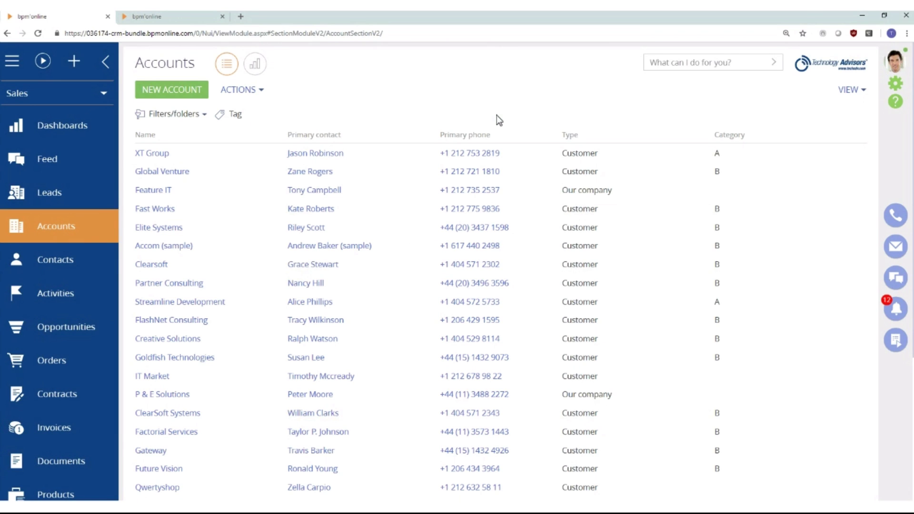
{"action": "left_click", "coordinate": [255, 64]}
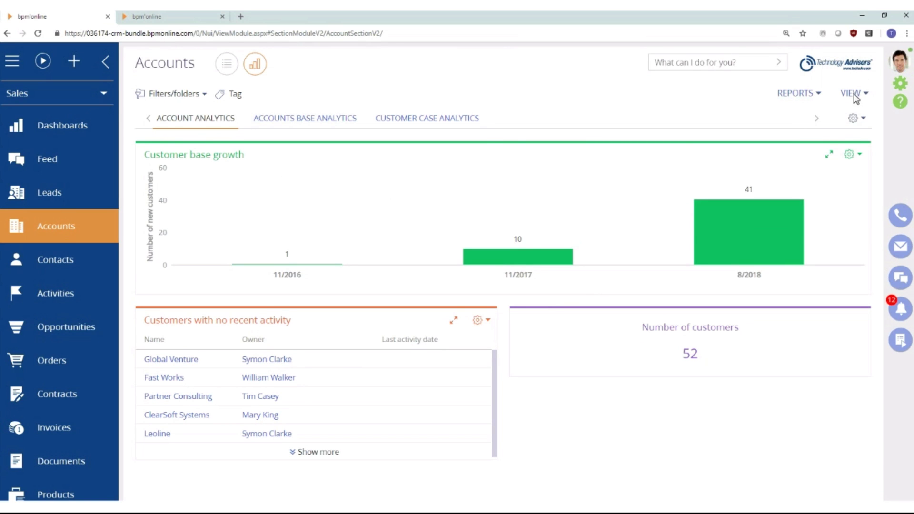
{"action": "left_click", "coordinate": [853, 119]}
{"action": "left_click", "coordinate": [855, 138]}
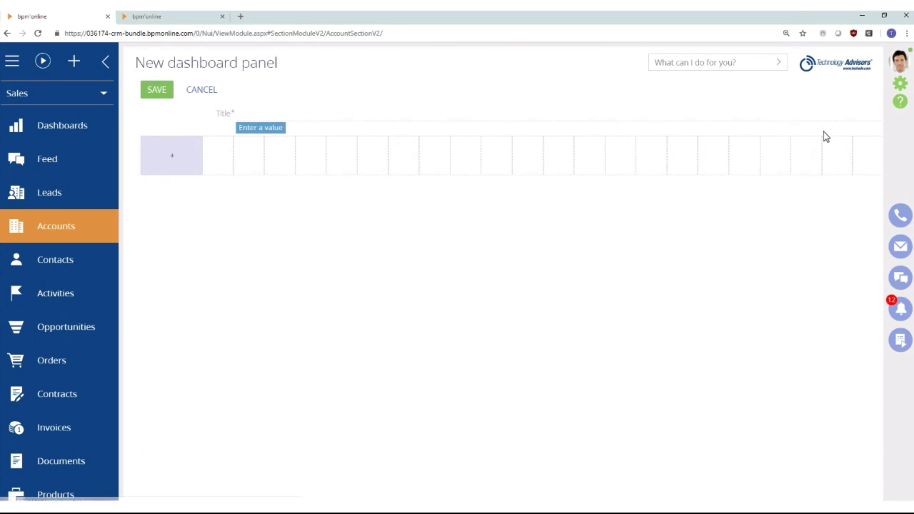
{"action": "left_click", "coordinate": [333, 114]}
{"action": "type", "text": "Install"}
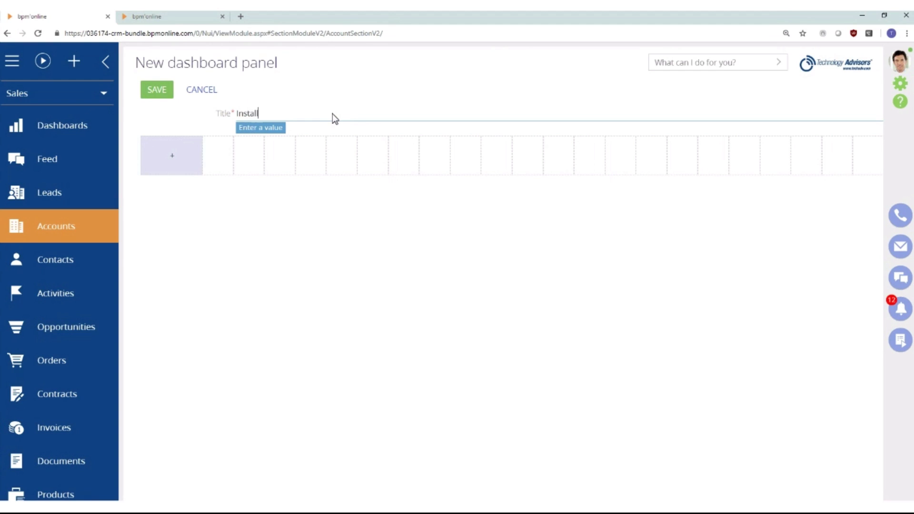
{"action": "type", "text": "ed Equipment Analytics"}
Add a list to the dashboard panel and title it Equipment Installed in the Current Month
{"action": "left_click", "coordinate": [182, 161]}
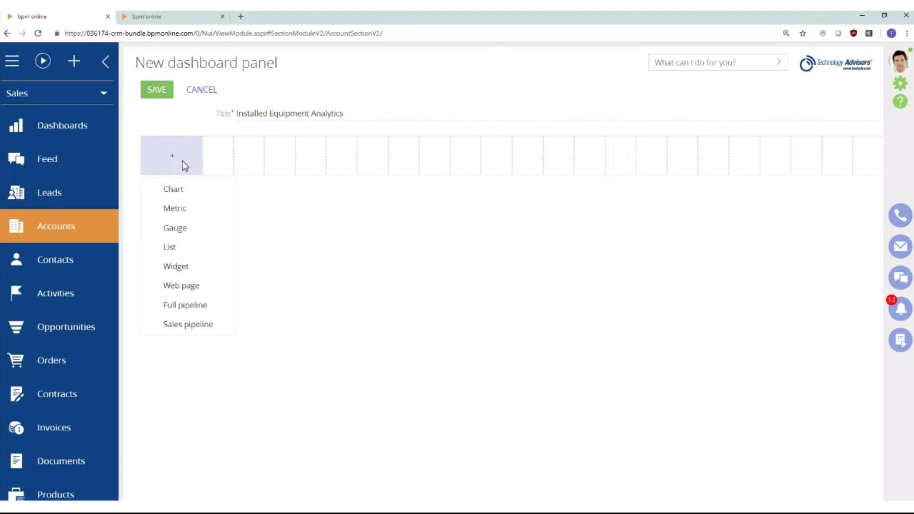
{"action": "left_click", "coordinate": [179, 251]}
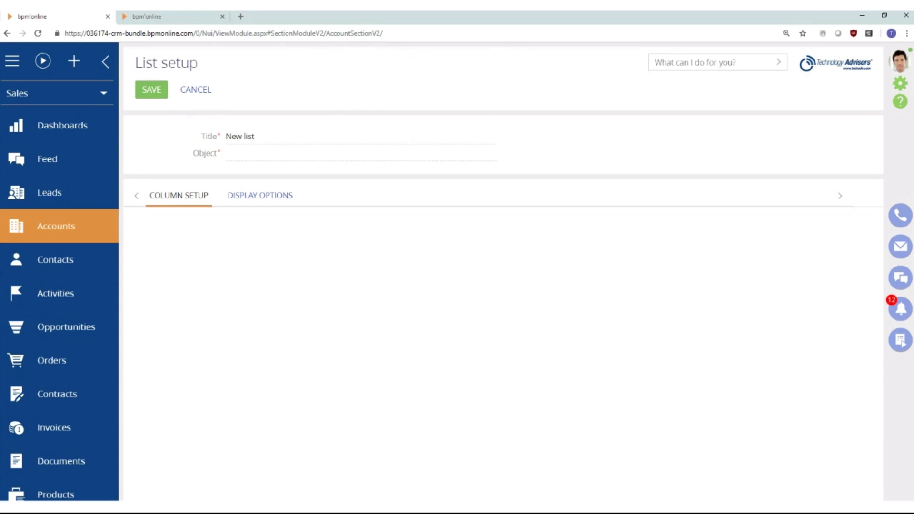
{"action": "left_click", "coordinate": [293, 144]}
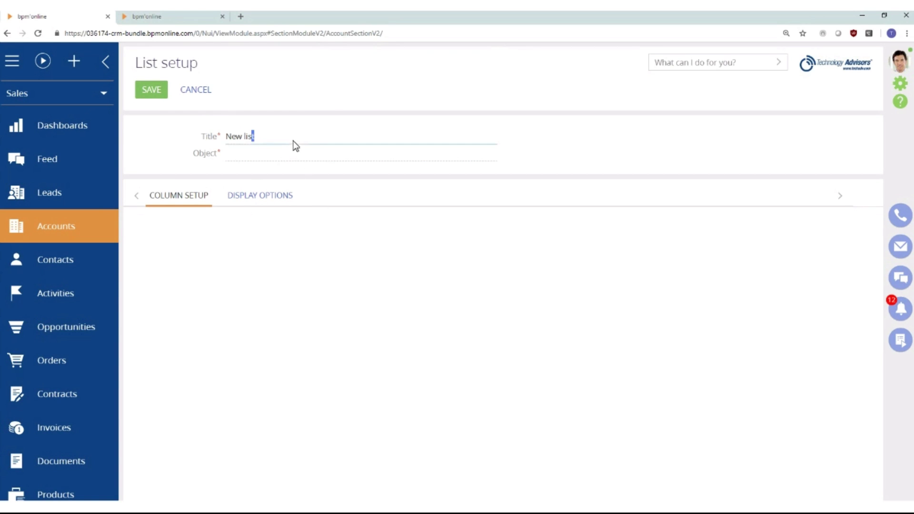
{"action": "left_click_drag", "start_coordinate": [293, 145], "coordinate": [214, 141]}
{"action": "type", "text": "Equipment Inst"}
{"action": "type", "text": "alled thi"}
{"action": "key", "text": "BackSpace"}
{"action": "key", "text": "BackSpace"}
{"action": "key", "text": "BackSpace"}
{"action": "type", "text": "in the Current Monmt"}
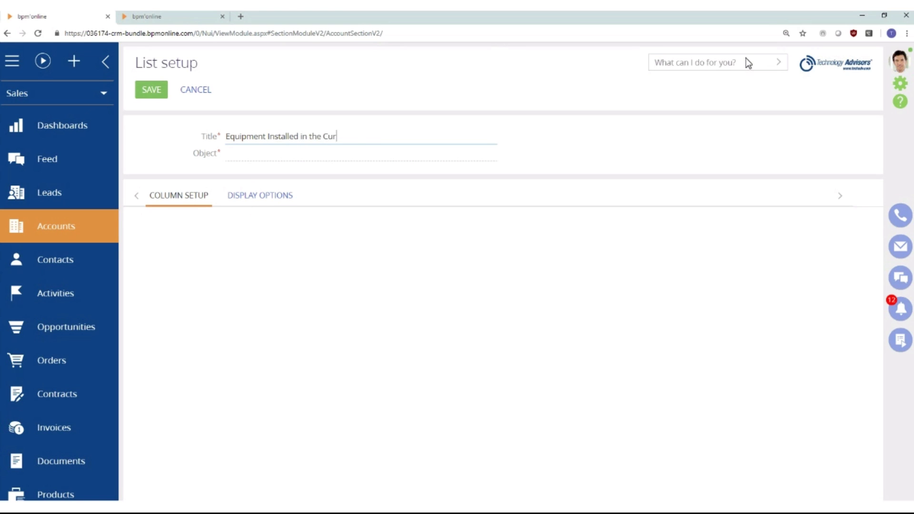
{"action": "key", "text": "BackSpace"}
{"action": "key", "text": "BackSpace"}
{"action": "type", "text": "t"}
Set the list's object to Installed Equipment and remove the default Id column
{"action": "left_click", "coordinate": [321, 158]}
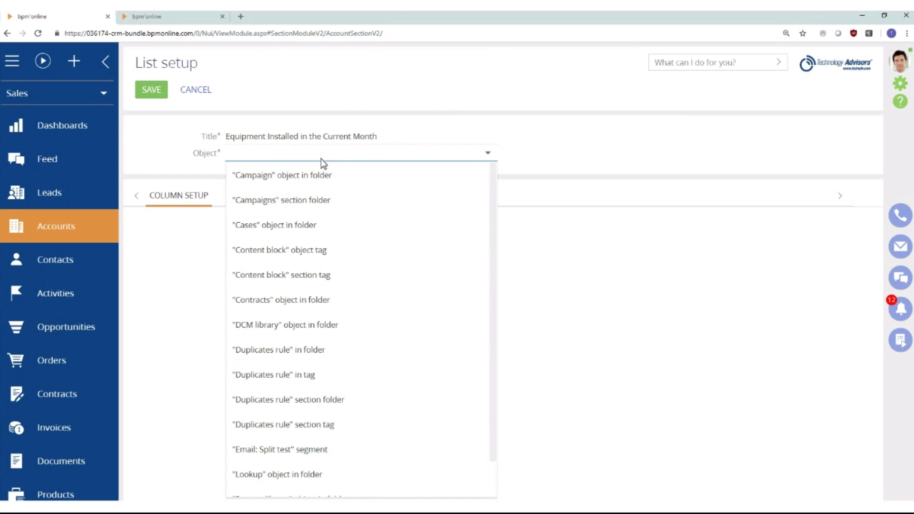
{"action": "type", "text": "install"}
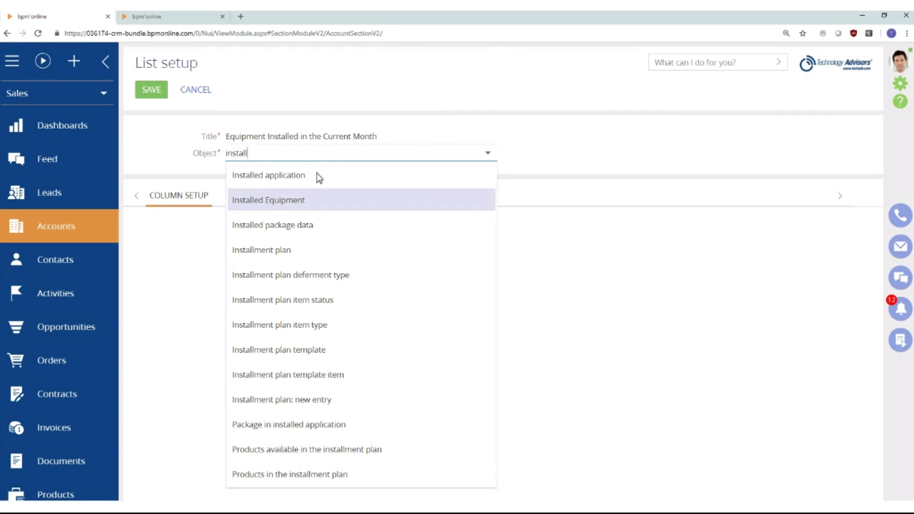
{"action": "left_click", "coordinate": [312, 201]}
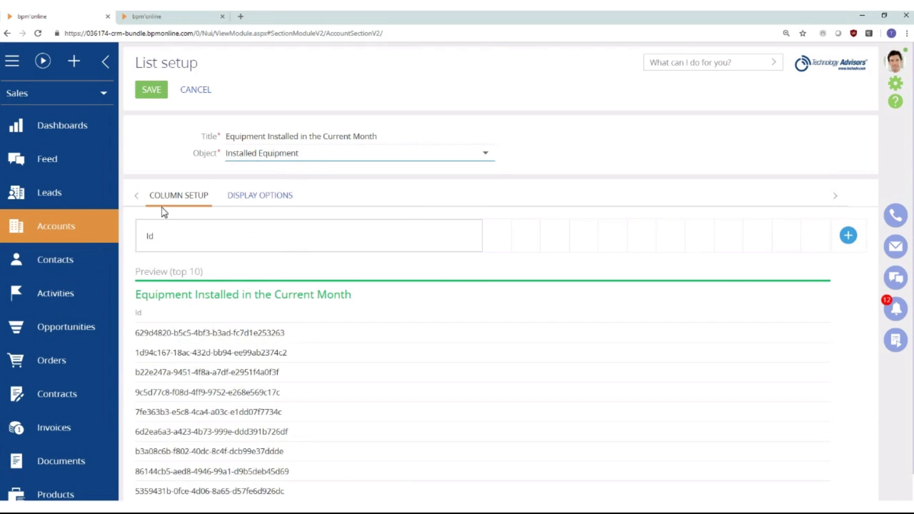
{"action": "left_click", "coordinate": [164, 234]}
{"action": "left_click", "coordinate": [463, 224]}
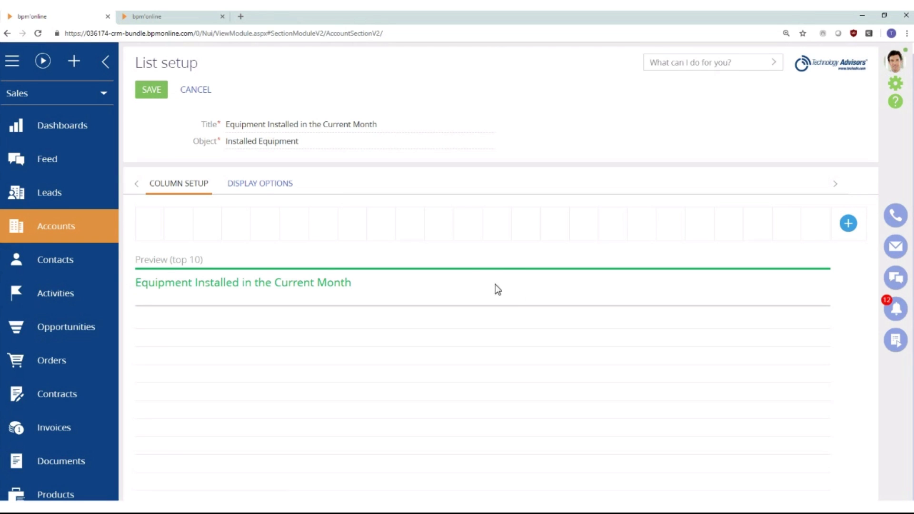
Add the Account and Equipment Type columns to the list
{"action": "left_click", "coordinate": [848, 224]}
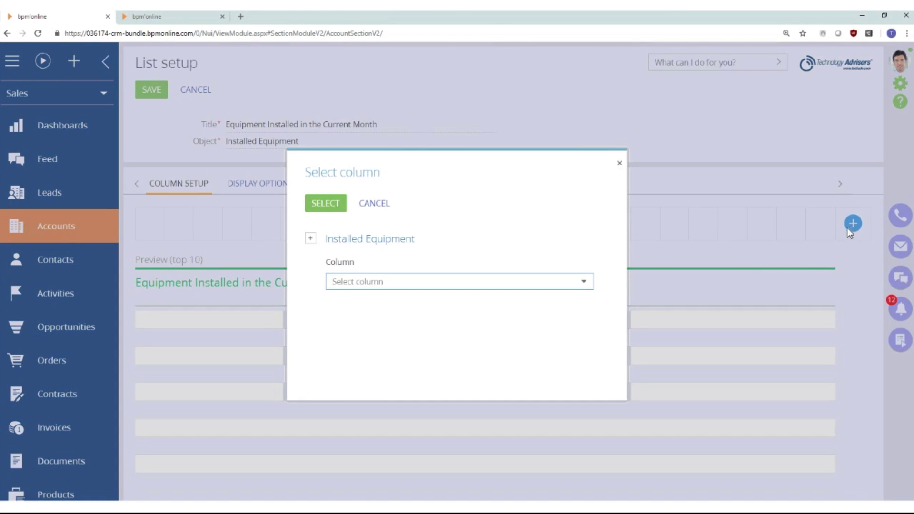
{"action": "type", "text": "acc"}
{"action": "left_click", "coordinate": [406, 305]}
{"action": "left_click", "coordinate": [325, 203]}
{"action": "left_click", "coordinate": [847, 223]}
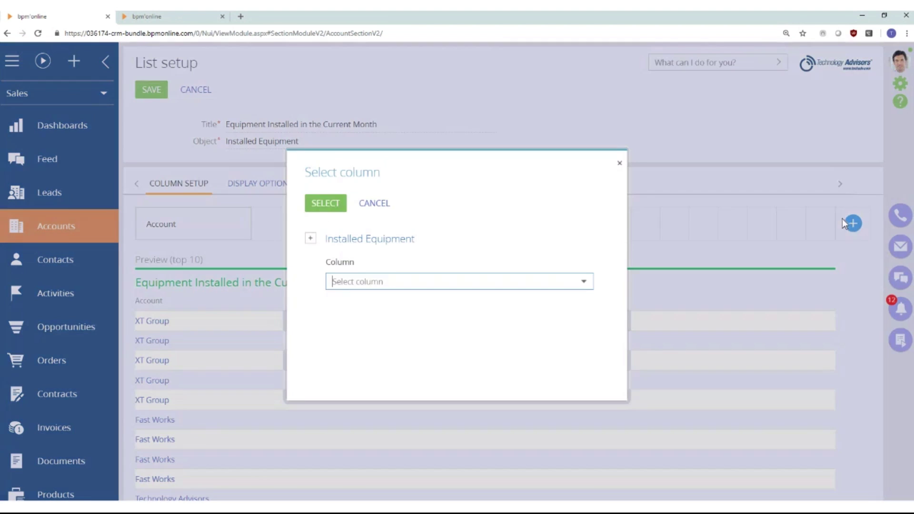
{"action": "type", "text": "eq"}
{"action": "left_click", "coordinate": [457, 304]}
{"action": "left_click", "coordinate": [325, 203]}
Add the Installed By column to the list
{"action": "left_click", "coordinate": [848, 223]}
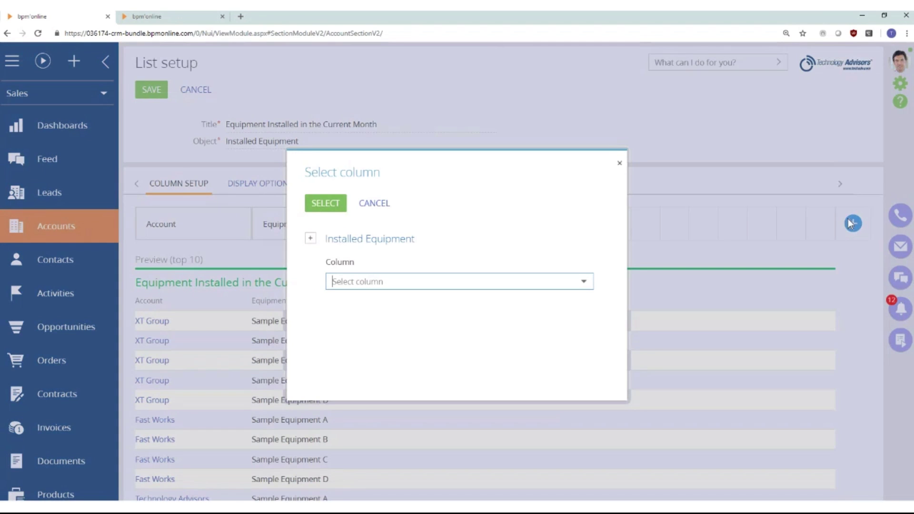
{"action": "type", "text": "in"}
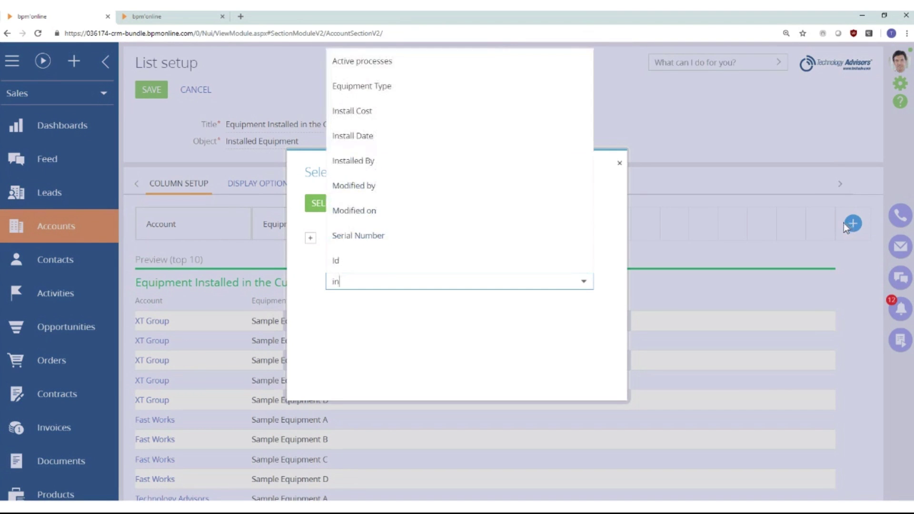
{"action": "left_click", "coordinate": [369, 302]}
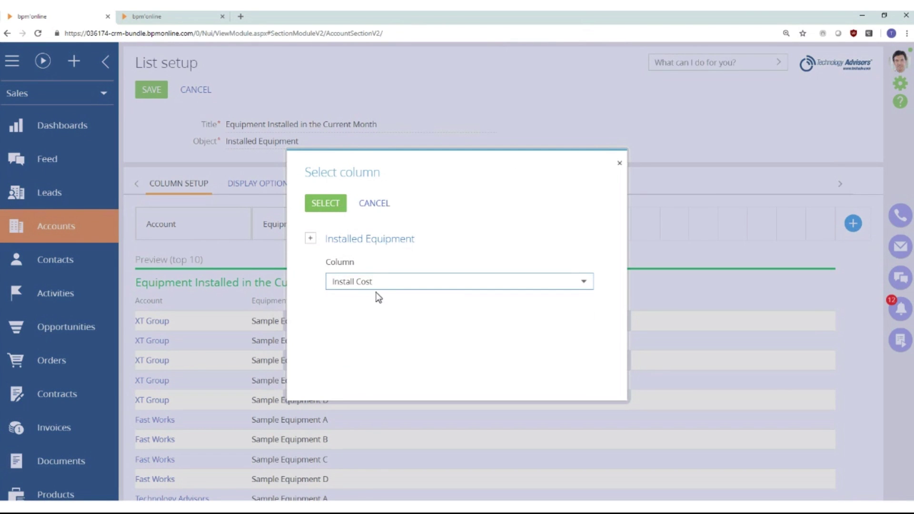
{"action": "left_click_drag", "start_coordinate": [384, 282], "coordinate": [354, 284]}
{"action": "type", "text": "by"}
{"action": "left_click", "coordinate": [416, 284]}
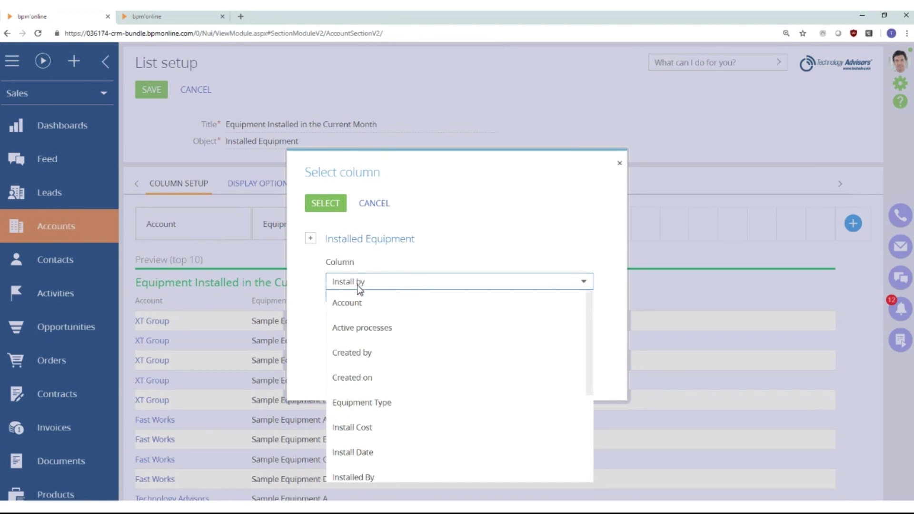
{"action": "key", "text": "BackSpace"}
{"action": "key", "text": "BackSpace"}
{"action": "type", "text": "ed"}
{"action": "left_click", "coordinate": [376, 307]}
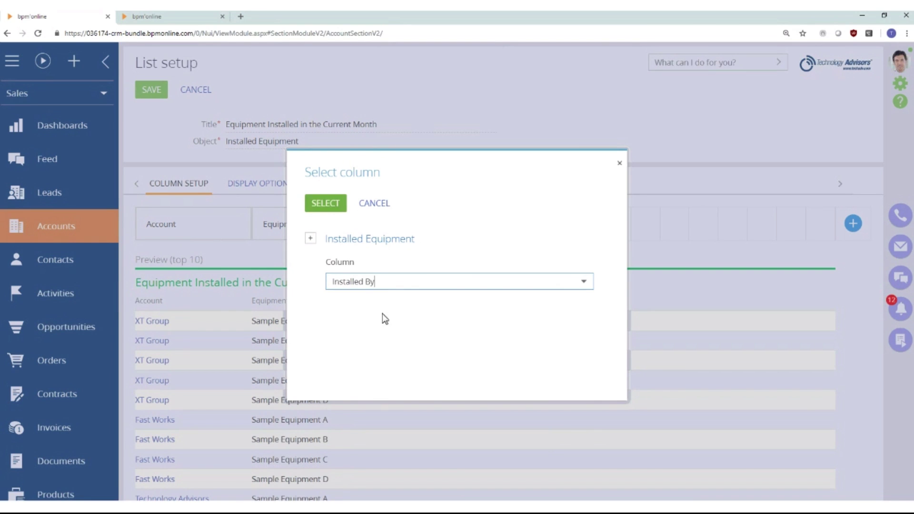
{"action": "left_click", "coordinate": [326, 205]}
Add the Install Cost and Install Date columns to the list
{"action": "left_click", "coordinate": [852, 223]}
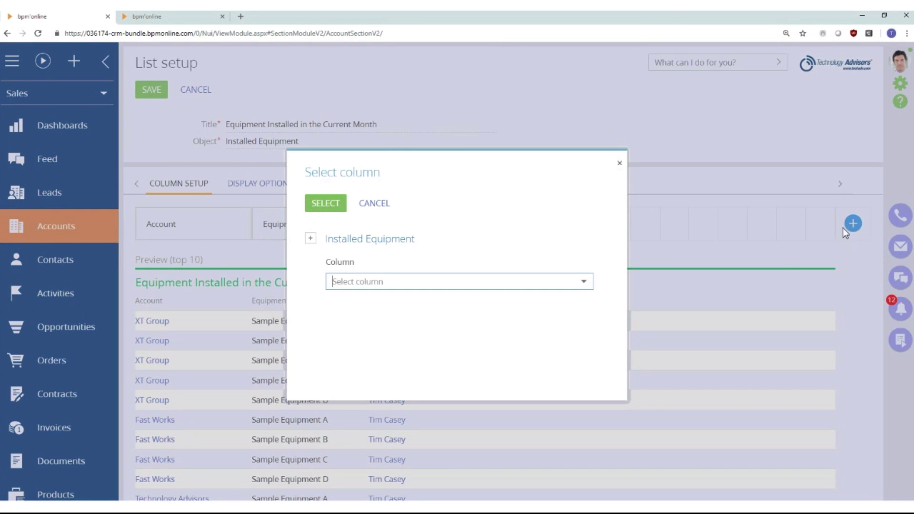
{"action": "type", "text": "inst"}
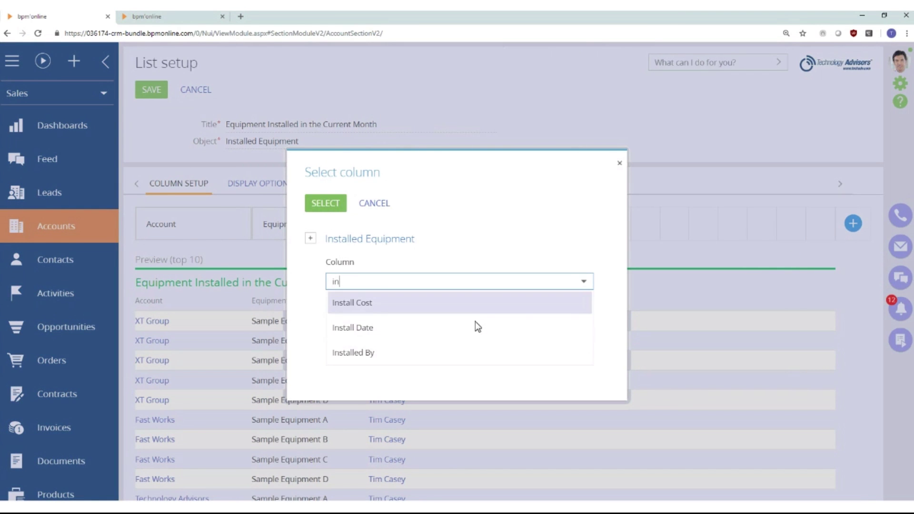
{"action": "left_click", "coordinate": [473, 307]}
{"action": "left_click", "coordinate": [325, 204]}
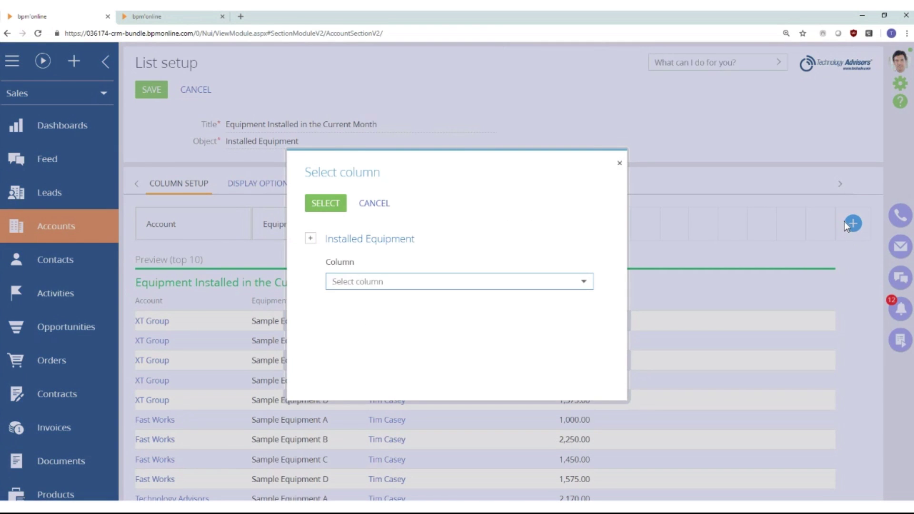
{"action": "type", "text": "in"}
{"action": "left_click", "coordinate": [437, 327]}
{"action": "left_click", "coordinate": [325, 203]}
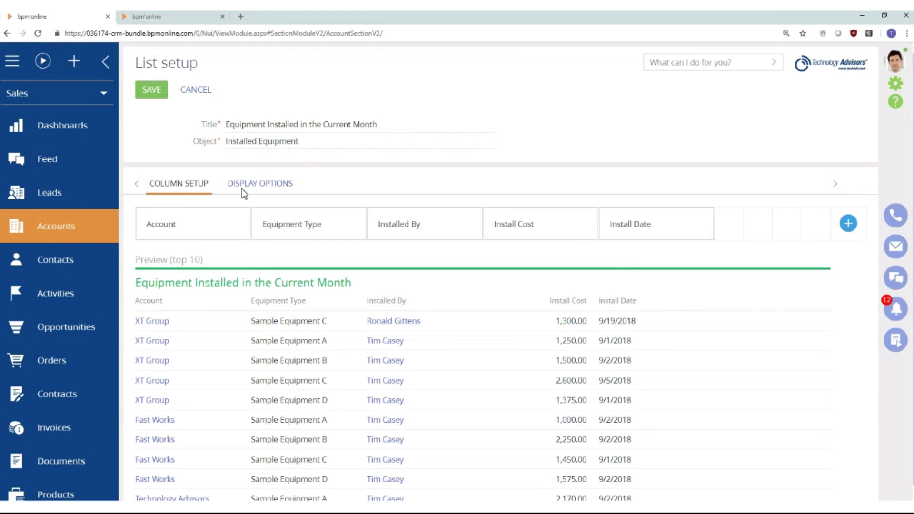
In the list's display options, set the number of records to 20 and the sorting column to Account
{"action": "left_click", "coordinate": [259, 186]}
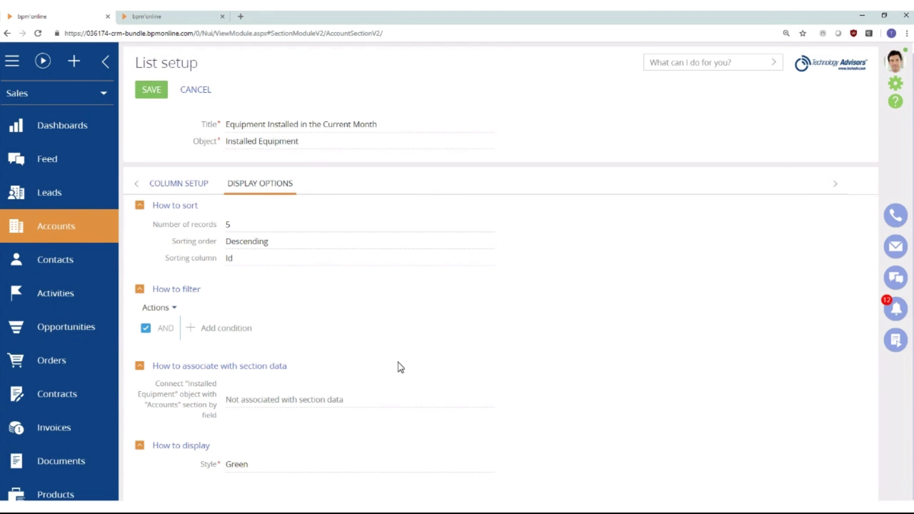
{"action": "left_click", "coordinate": [342, 224]}
{"action": "key", "text": "BackSpace"}
{"action": "type", "text": "20"}
{"action": "key", "text": "Tab"}
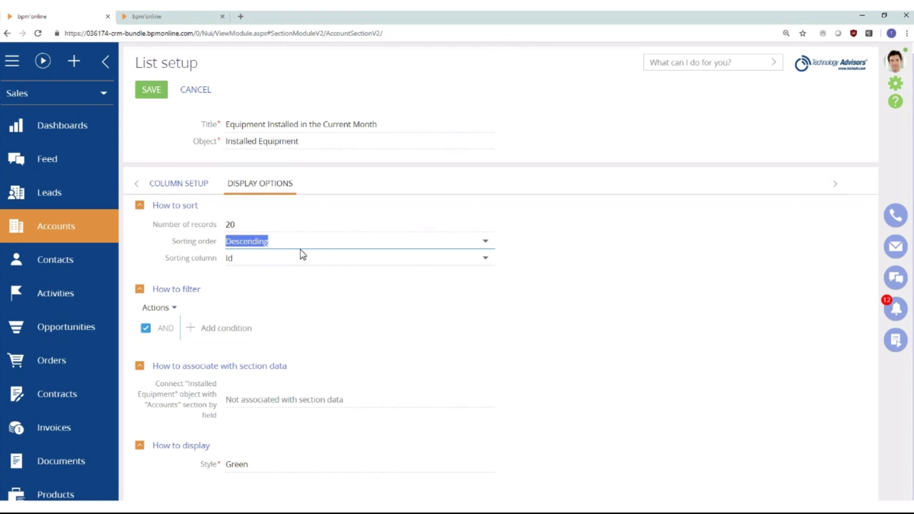
{"action": "left_click", "coordinate": [385, 258]}
{"action": "left_click", "coordinate": [485, 258]}
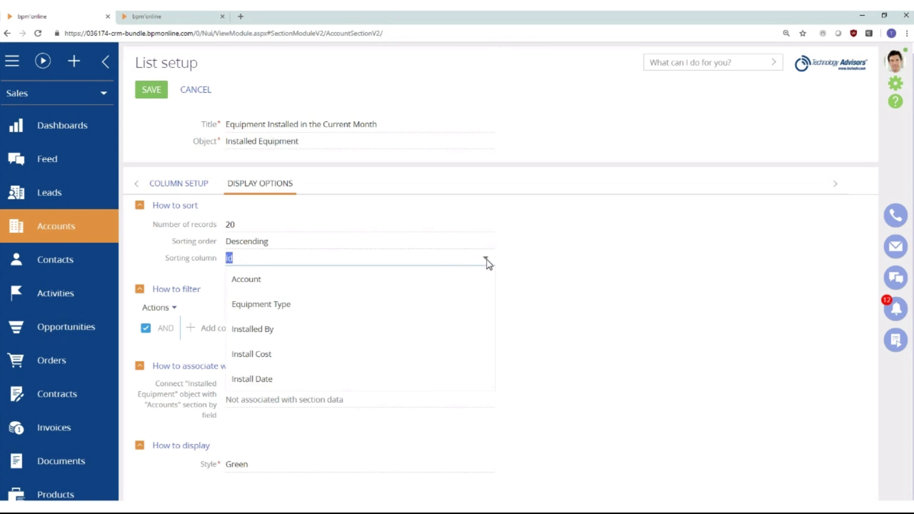
{"action": "left_click", "coordinate": [265, 287]}
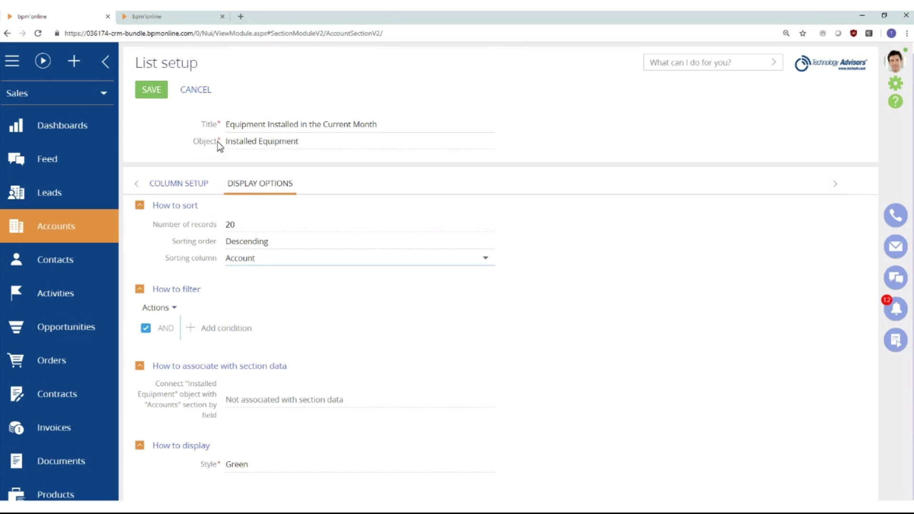
Add a filter condition to the list so that Install Date equals the current month
{"action": "left_click", "coordinate": [217, 333]}
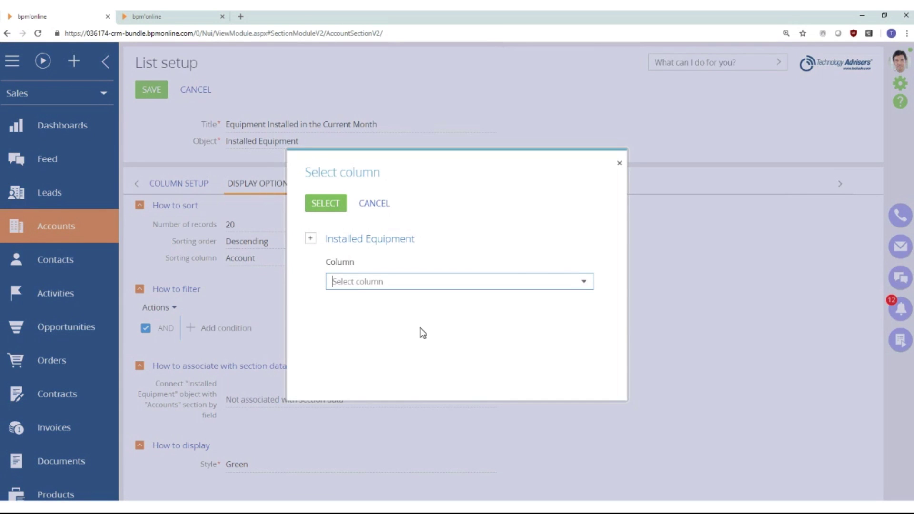
{"action": "type", "text": "in"}
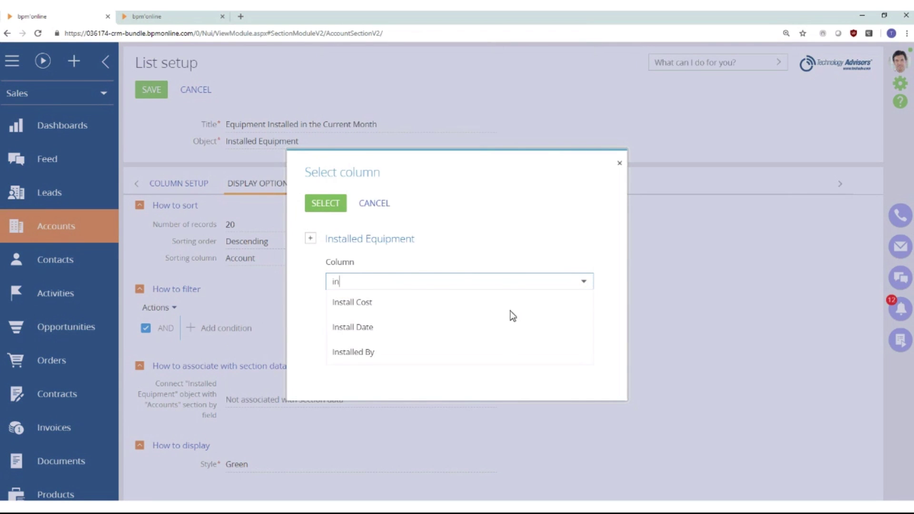
{"action": "left_click", "coordinate": [376, 328]}
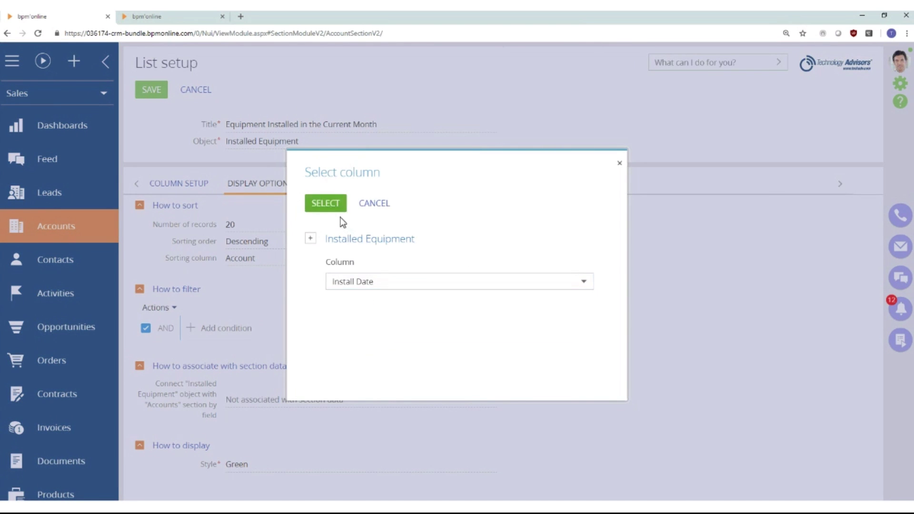
{"action": "left_click", "coordinate": [326, 204]}
{"action": "mouse_move", "coordinate": [327, 406]}
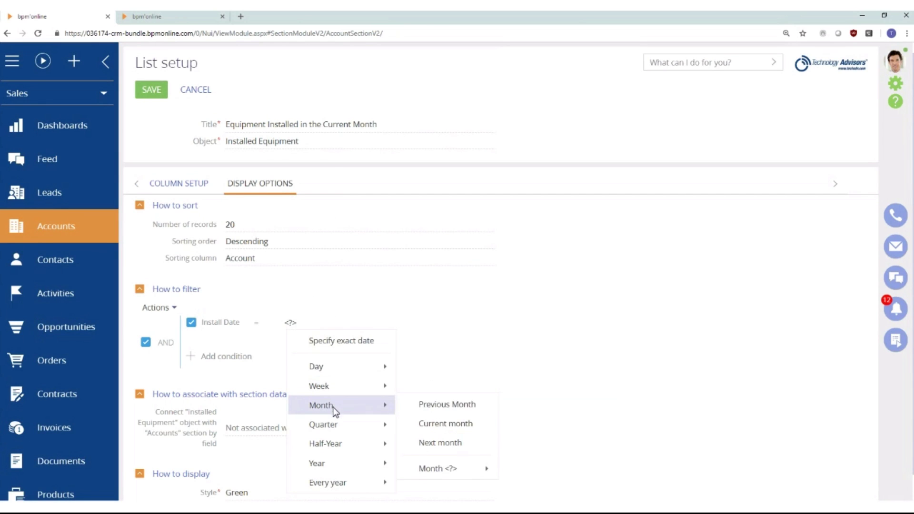
{"action": "left_click", "coordinate": [457, 422]}
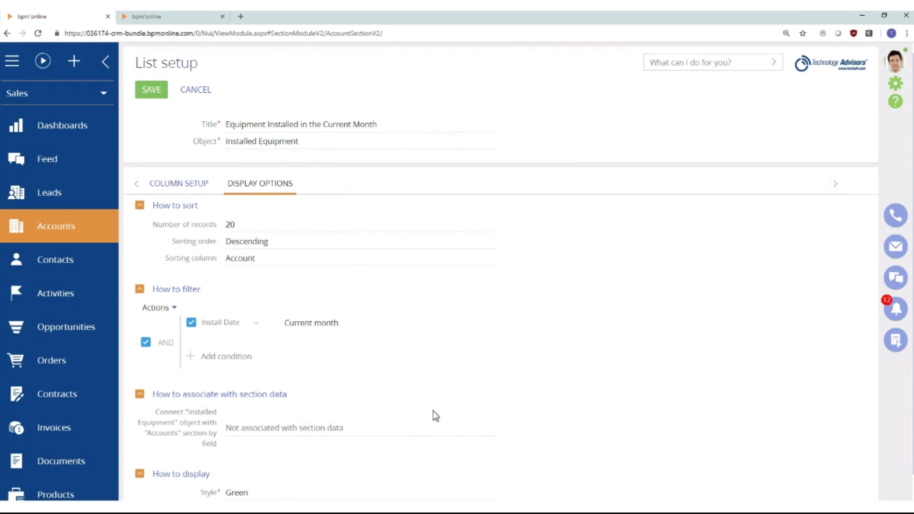
Associate the Installed Equipment object with the Accounts section data through the Id column of the Account object
{"action": "scroll", "coordinate": [419, 296], "scroll_direction": "down", "scroll_amount": 2}
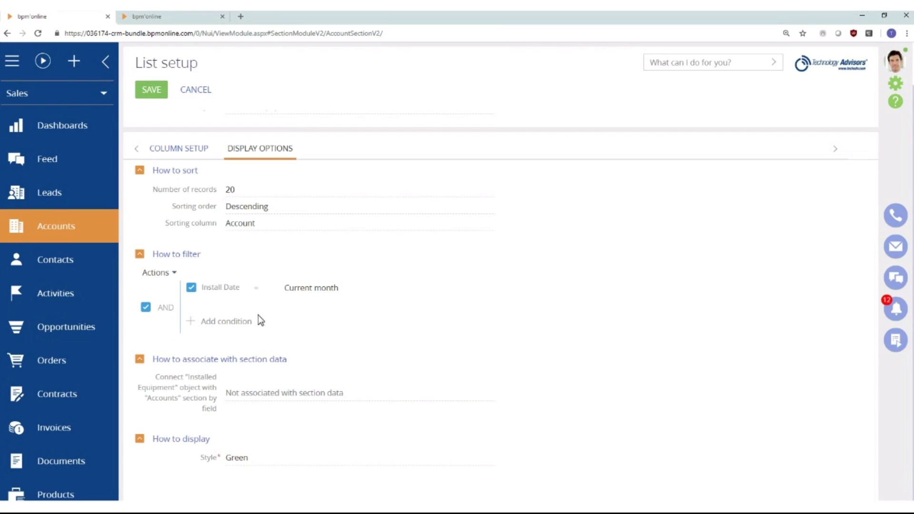
{"action": "left_click", "coordinate": [486, 395]}
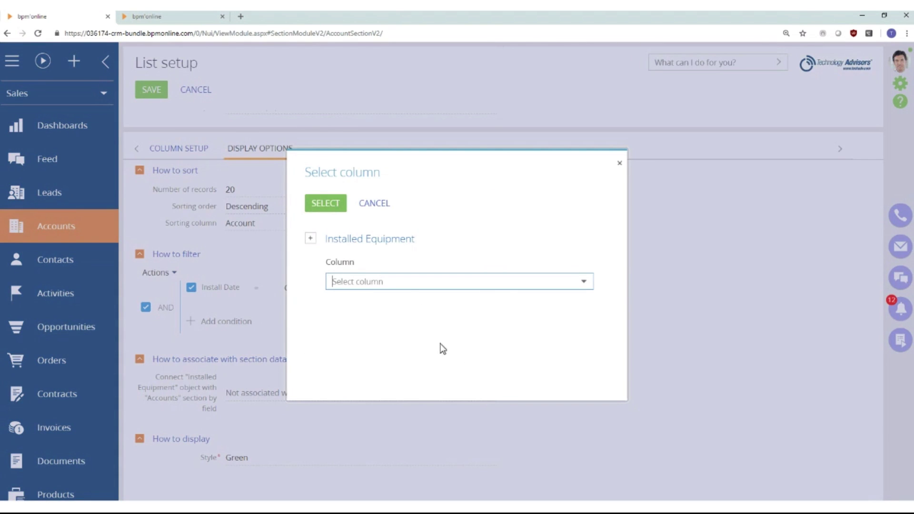
{"action": "left_click", "coordinate": [310, 238]}
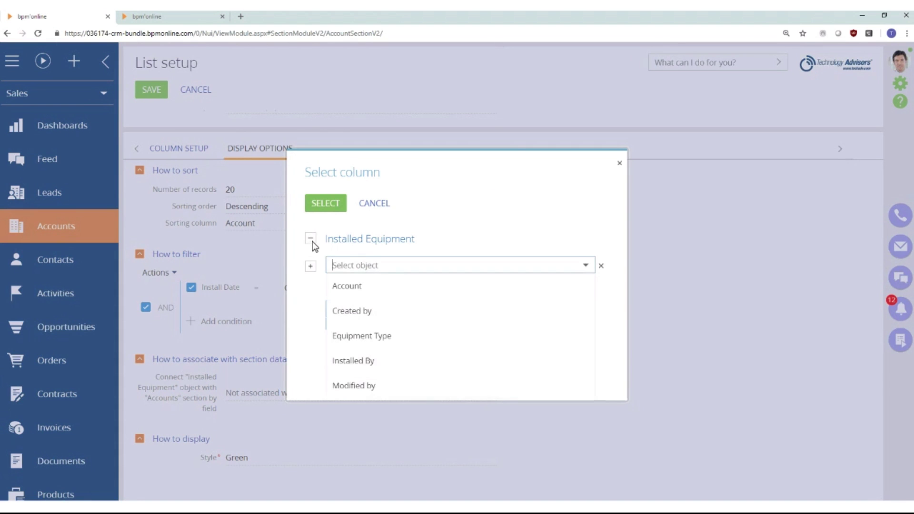
{"action": "left_click", "coordinate": [365, 284]}
{"action": "left_click", "coordinate": [371, 355]}
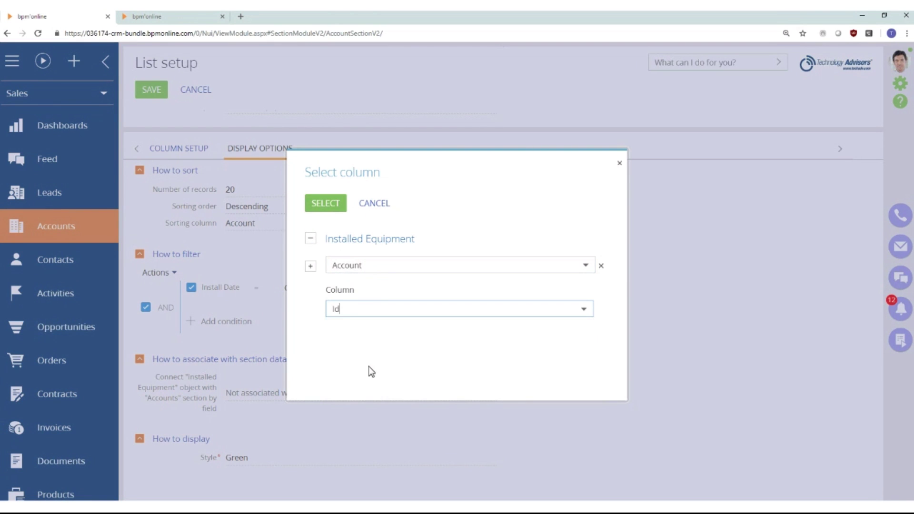
{"action": "left_click", "coordinate": [335, 207]}
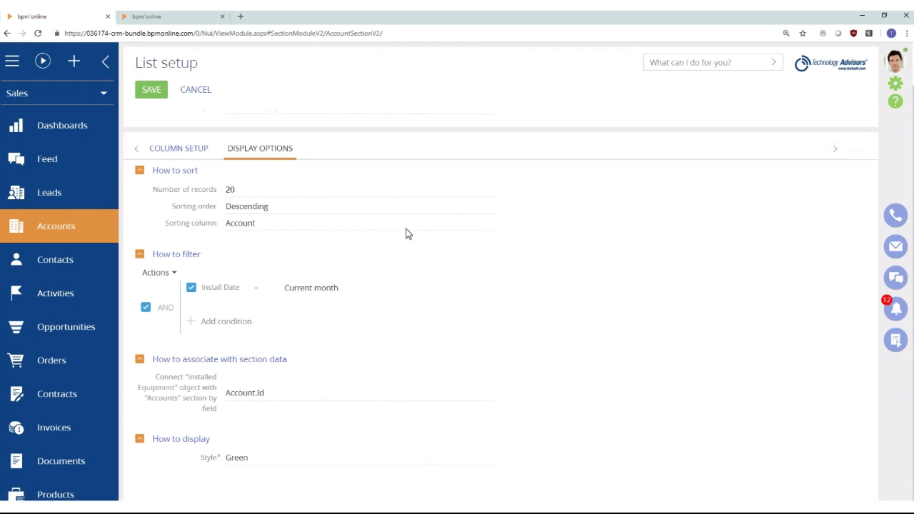
Set the list's display style to Orange and save the list setup
{"action": "left_click", "coordinate": [484, 464]}
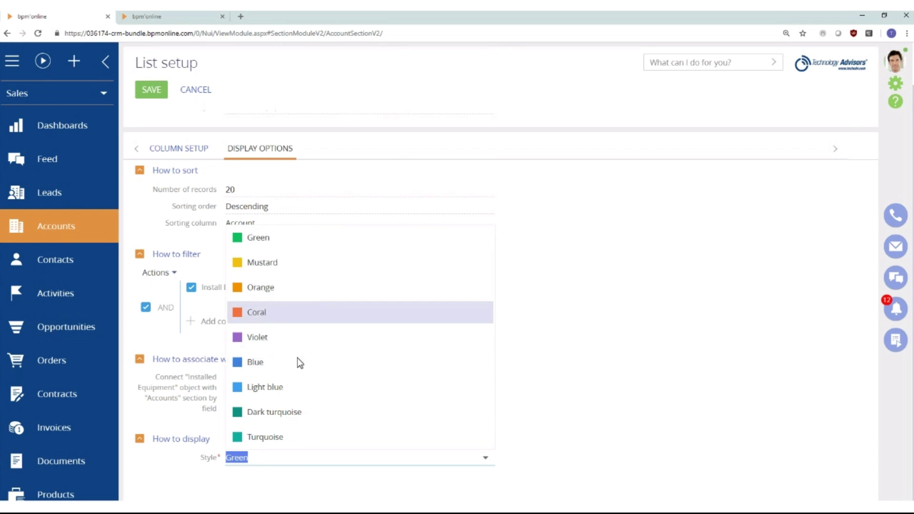
{"action": "left_click", "coordinate": [270, 285]}
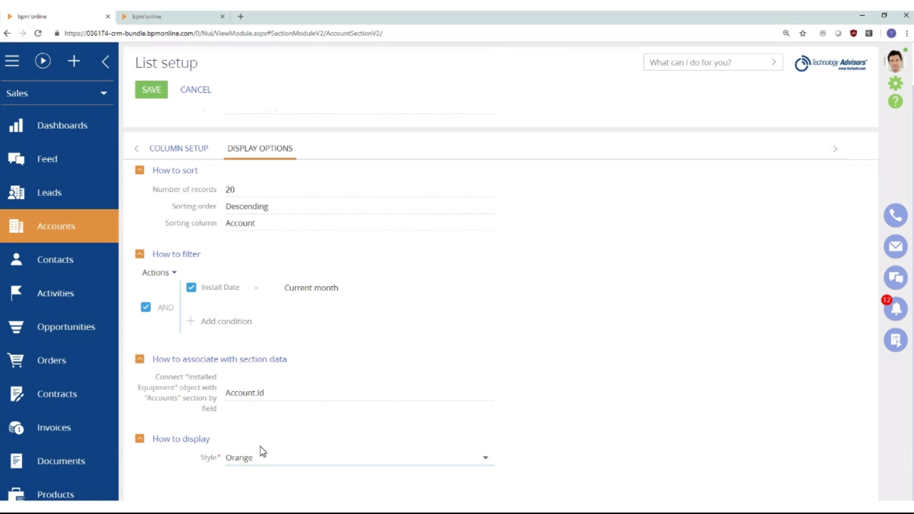
{"action": "scroll", "coordinate": [291, 373], "scroll_direction": "up", "scroll_amount": 1}
{"action": "scroll", "coordinate": [638, 265], "scroll_direction": "down", "scroll_amount": 1}
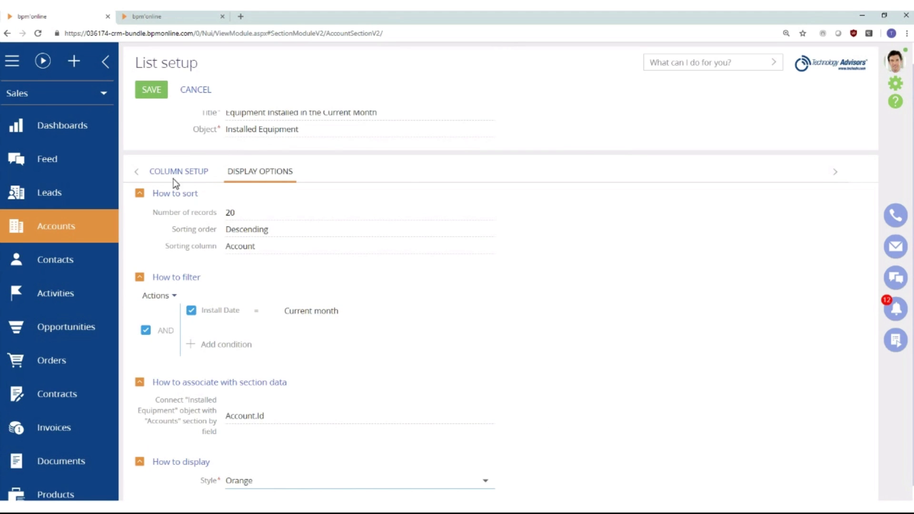
{"action": "left_click", "coordinate": [153, 90]}
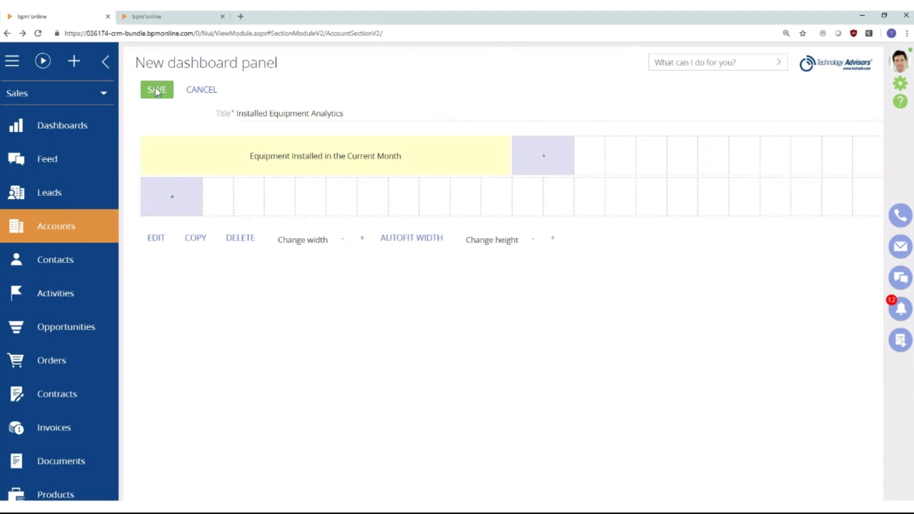
Autofit the list's width, increase its height to seven grid rows, and save the dashboard panel
{"action": "left_click", "coordinate": [413, 239]}
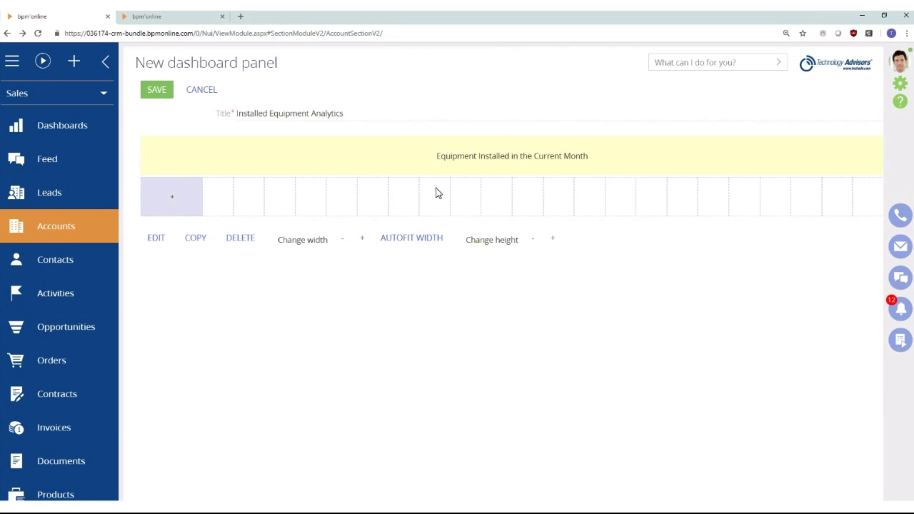
{"action": "left_click", "coordinate": [552, 237]}
{"action": "left_click", "coordinate": [553, 279]}
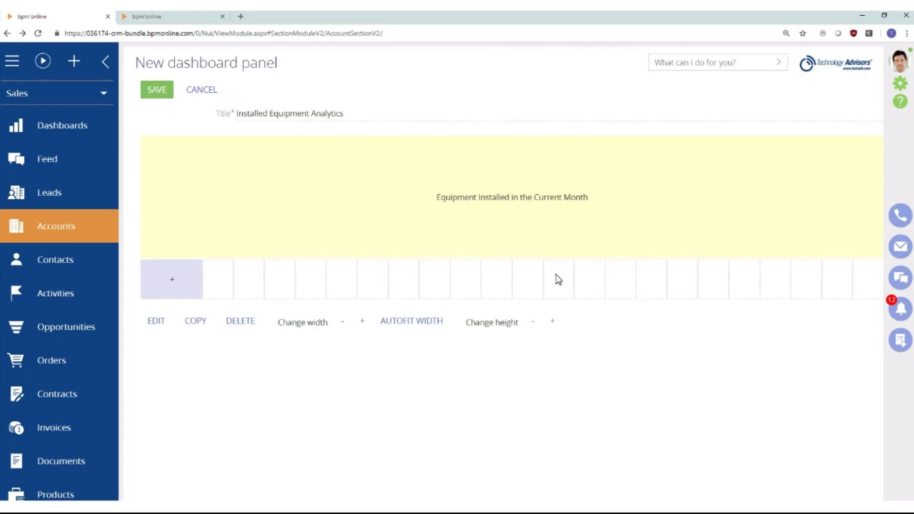
{"action": "left_click", "coordinate": [552, 320]}
{"action": "left_click", "coordinate": [552, 362]}
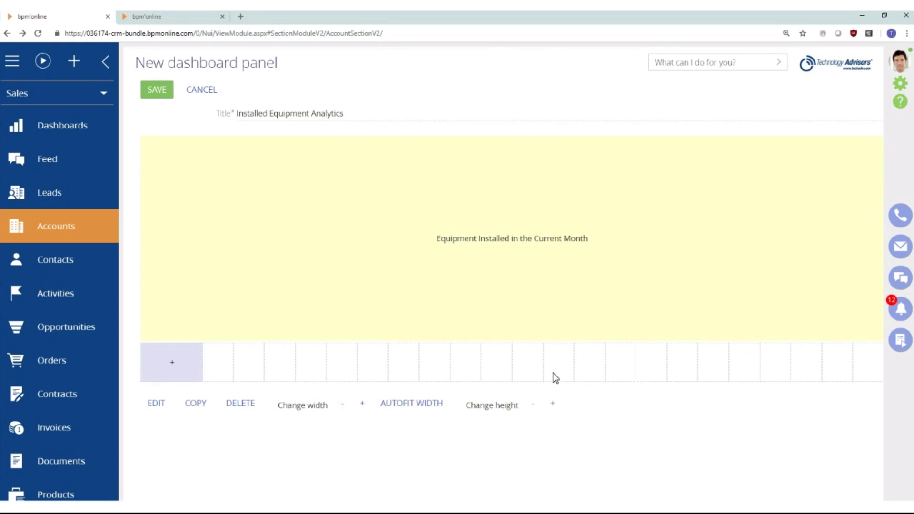
{"action": "left_click", "coordinate": [552, 403]}
{"action": "left_click", "coordinate": [552, 444]}
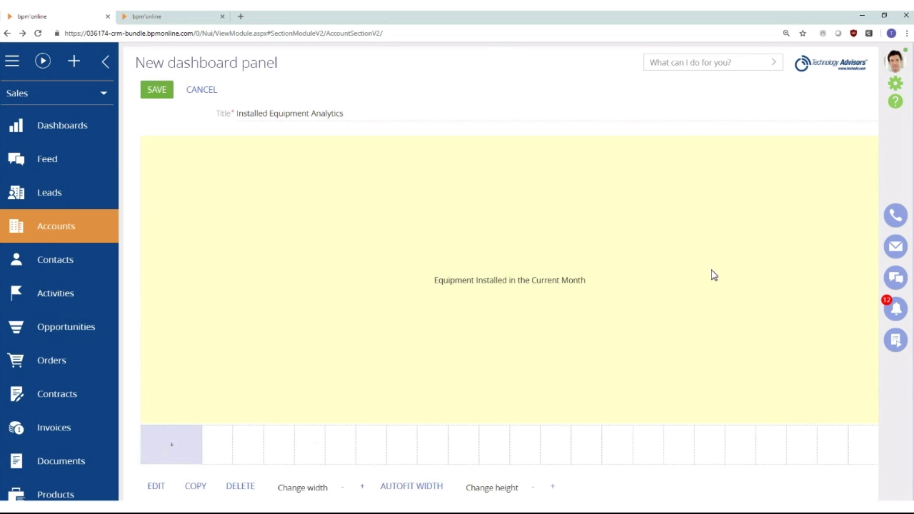
{"action": "left_click", "coordinate": [163, 95]}
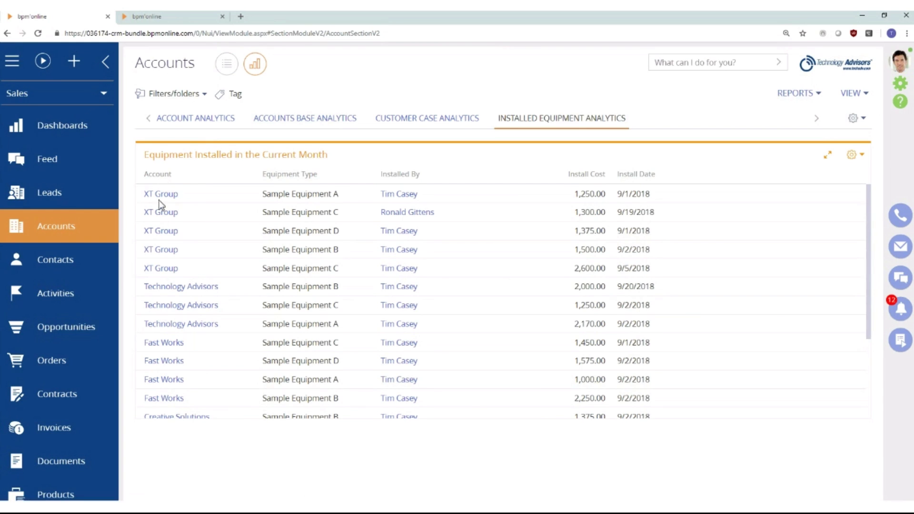
Look through the records in the Equipment Installed in the Current Month list on the new dashboard
{"action": "scroll", "coordinate": [185, 272], "scroll_direction": "down", "scroll_amount": 3}
{"action": "scroll", "coordinate": [193, 244], "scroll_direction": "up", "scroll_amount": 3}
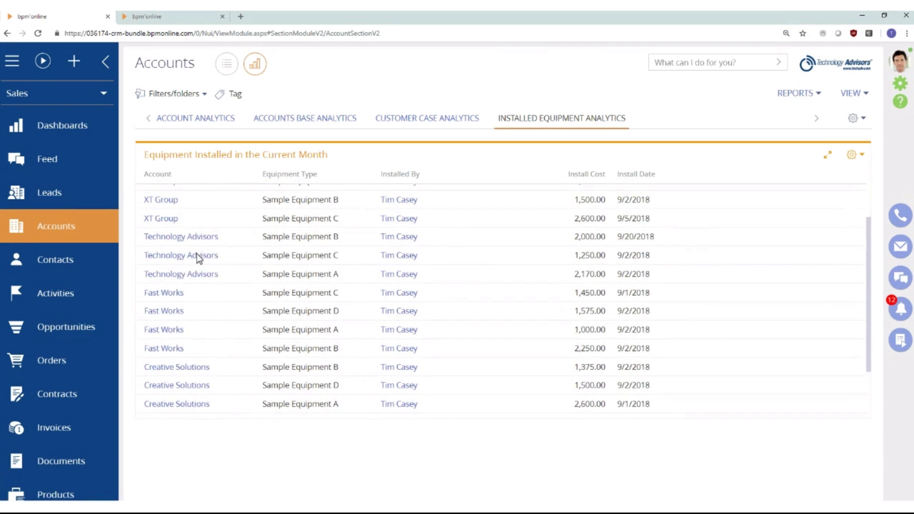
{"action": "scroll", "coordinate": [238, 286], "scroll_direction": "down", "scroll_amount": 3}
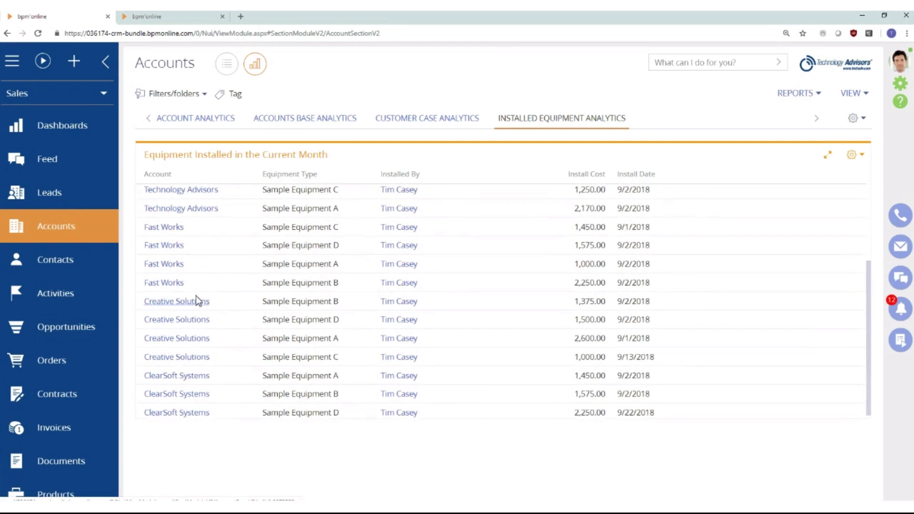
{"action": "scroll", "coordinate": [200, 300], "scroll_direction": "up", "scroll_amount": 3}
{"action": "scroll", "coordinate": [205, 302], "scroll_direction": "down", "scroll_amount": 3}
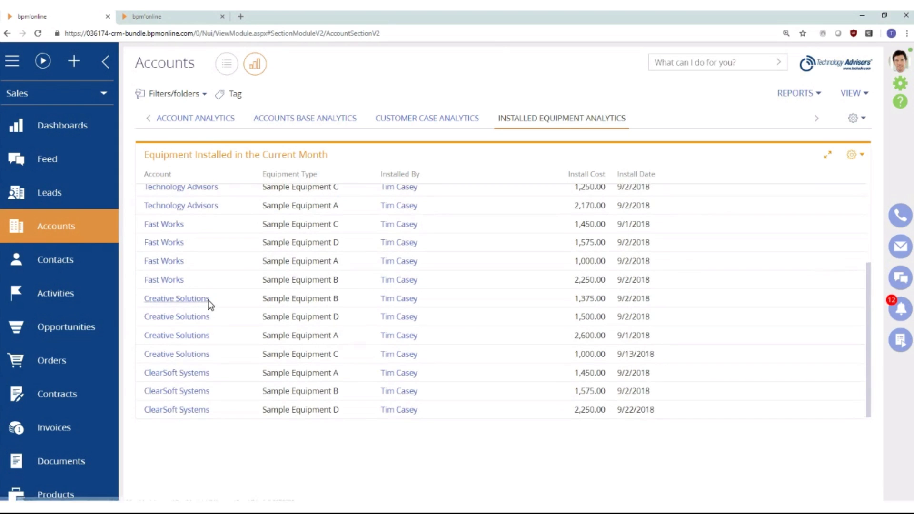
Edit the Installed Equipment Analytics dashboard and add a new chart below the current-month equipment list
{"action": "scroll", "coordinate": [208, 300], "scroll_direction": "up", "scroll_amount": 3}
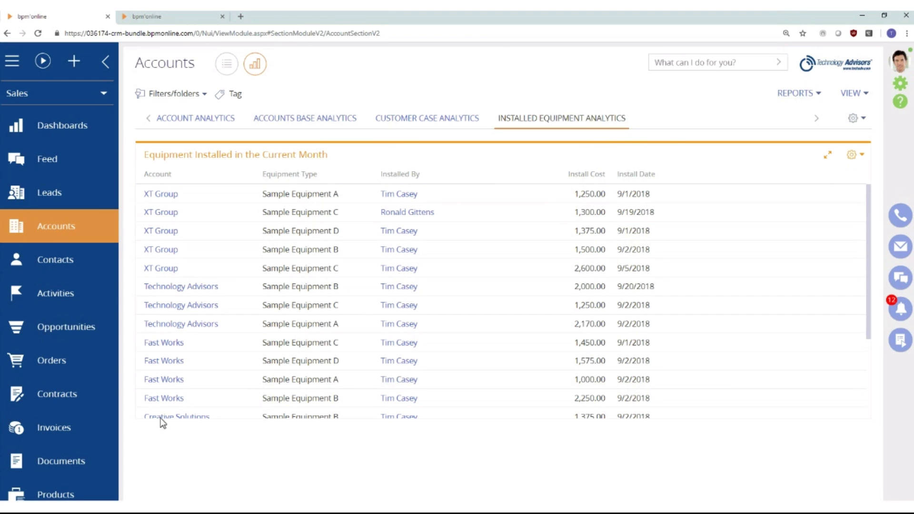
{"action": "left_click", "coordinate": [854, 118]}
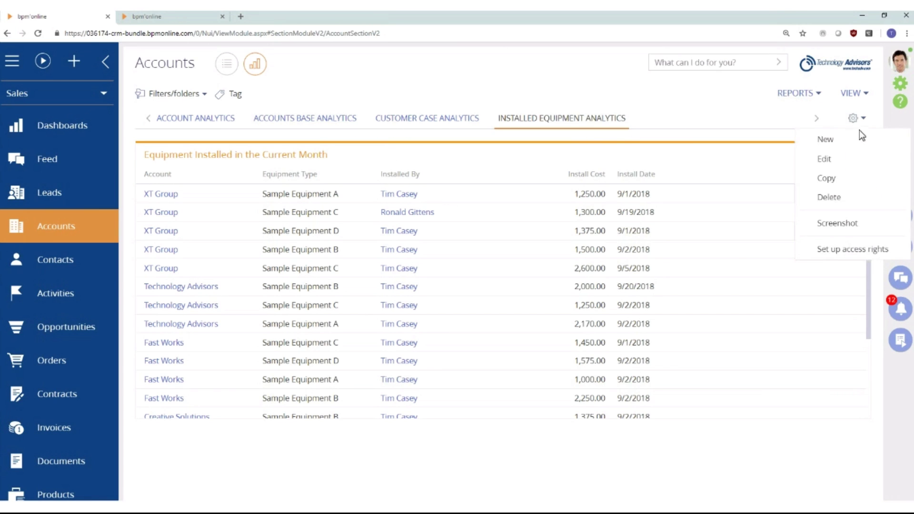
{"action": "left_click", "coordinate": [823, 159]}
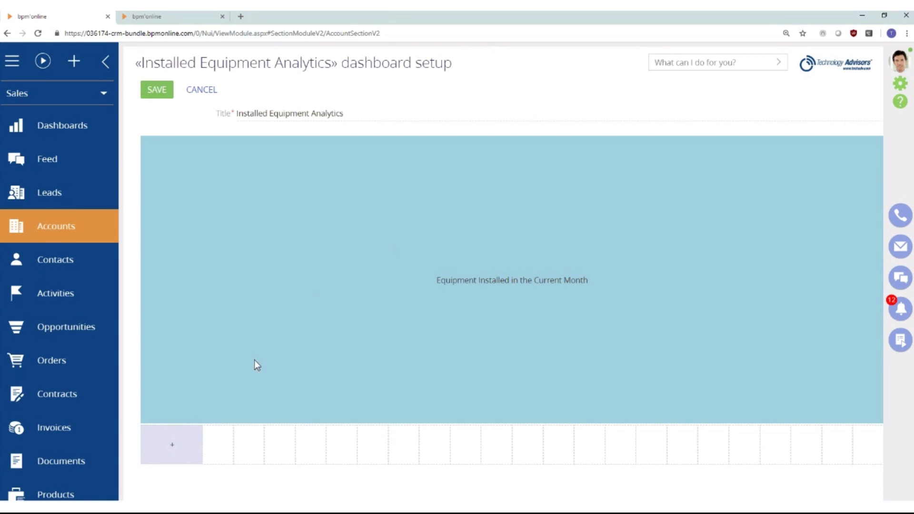
{"action": "left_click", "coordinate": [175, 446]}
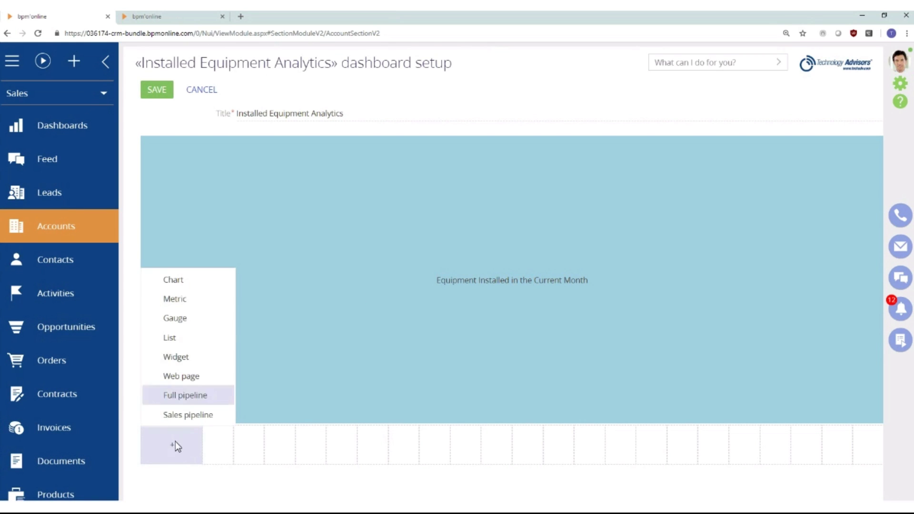
{"action": "left_click", "coordinate": [169, 281]}
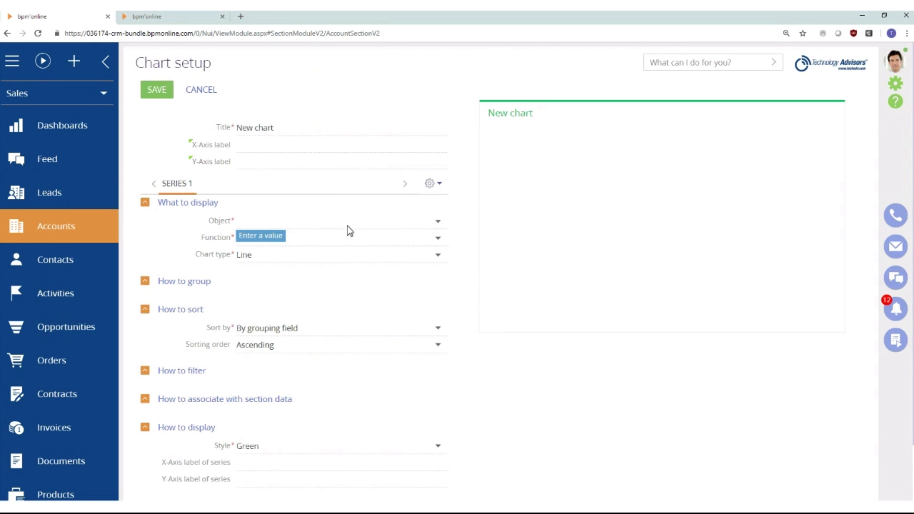
Base the chart on the Installed Equipment object and display the average of its Install Cost column
{"action": "left_click", "coordinate": [402, 220]}
{"action": "type", "text": "install"}
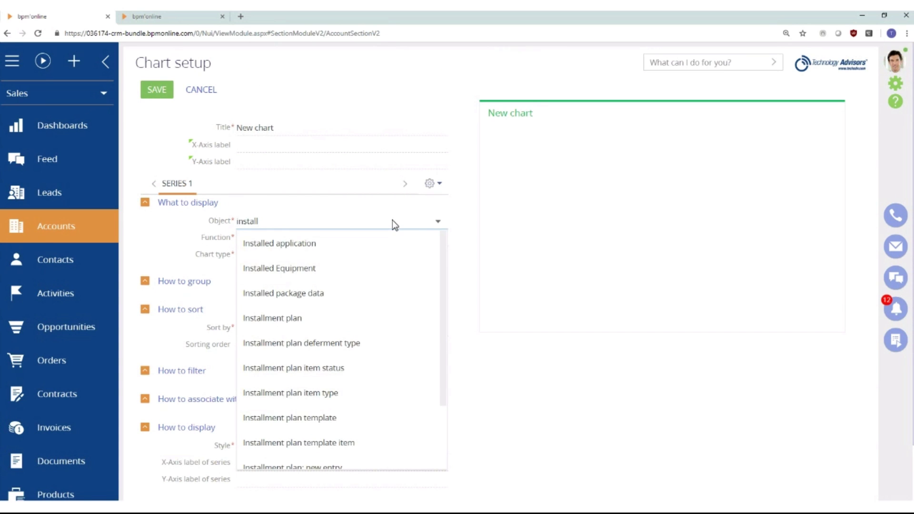
{"action": "left_click", "coordinate": [362, 264]}
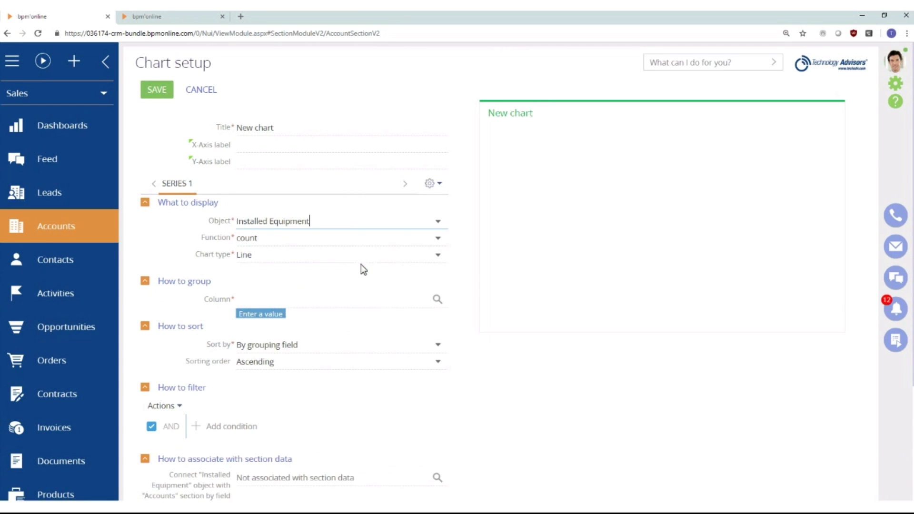
{"action": "left_click", "coordinate": [439, 237]}
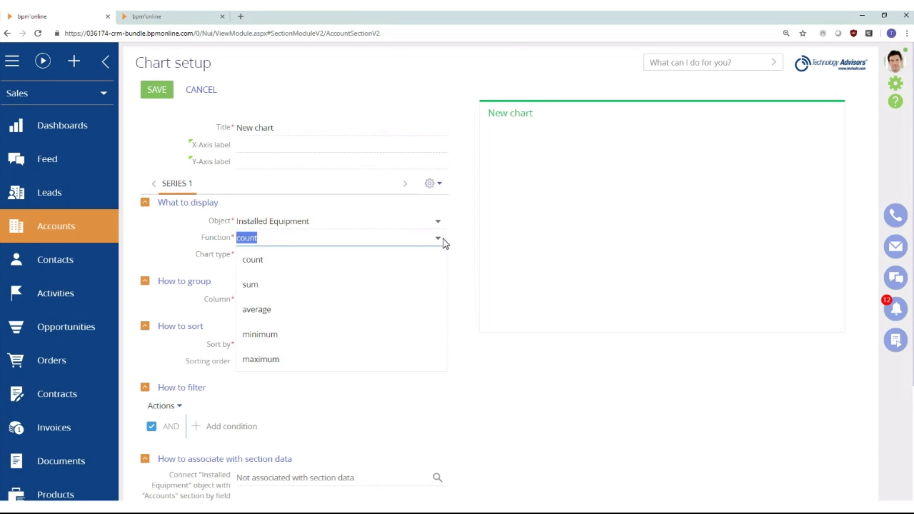
{"action": "left_click", "coordinate": [356, 310]}
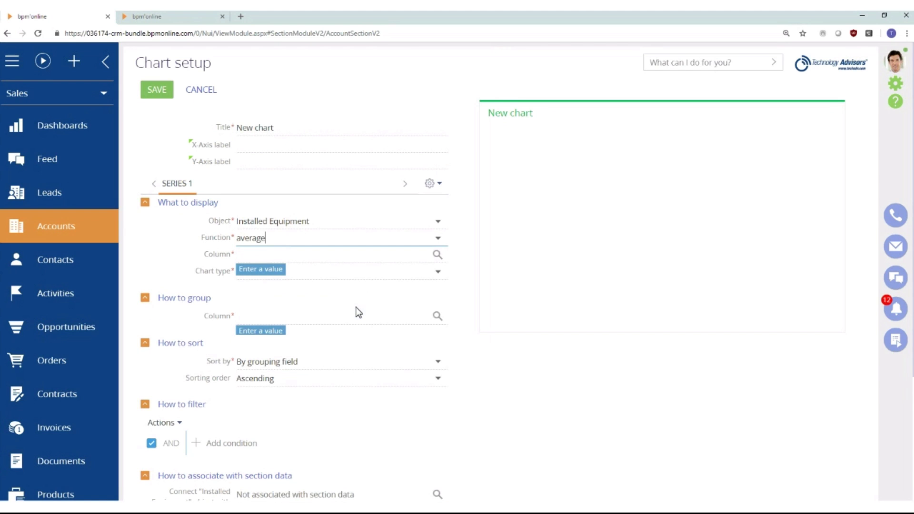
{"action": "left_click", "coordinate": [436, 253]}
{"action": "left_click", "coordinate": [447, 281]}
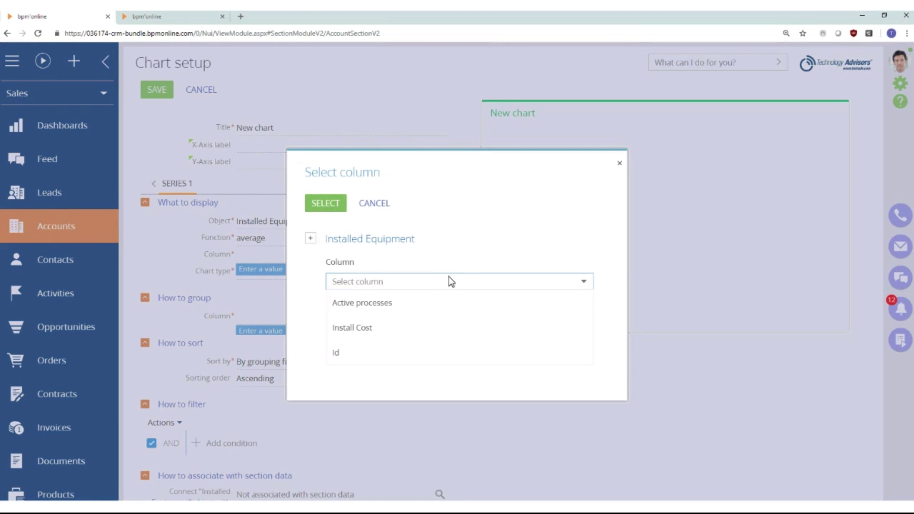
{"action": "left_click", "coordinate": [409, 326]}
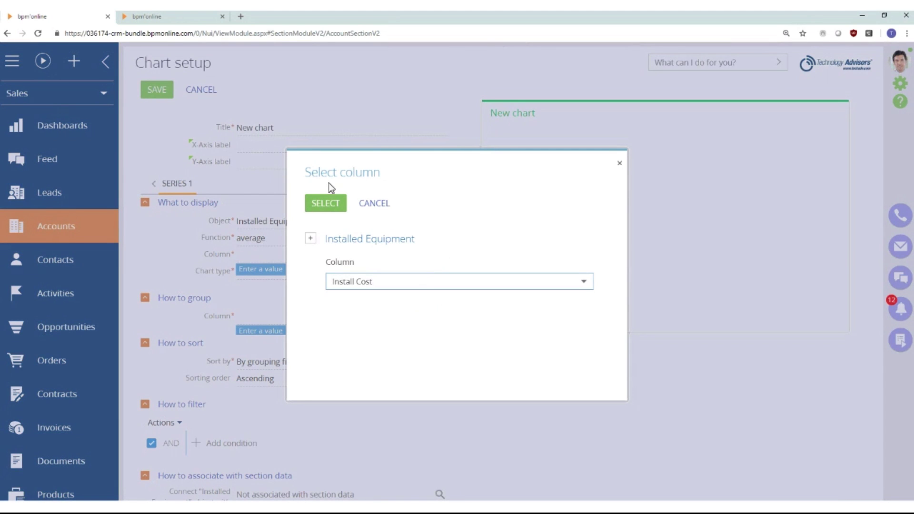
{"action": "left_click", "coordinate": [333, 203]}
Group the chart data by the Install Date column in Month & year format
{"action": "scroll", "coordinate": [353, 211], "scroll_direction": "down", "scroll_amount": 2}
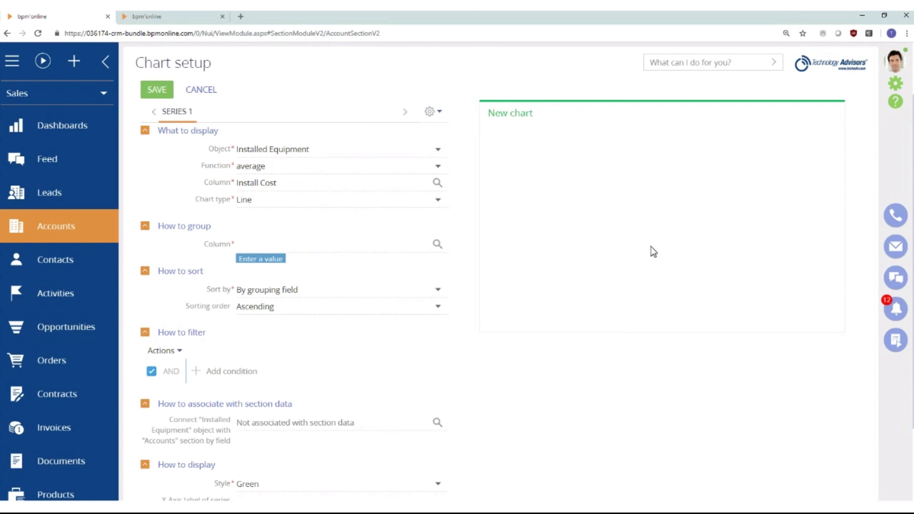
{"action": "left_click", "coordinate": [436, 245]}
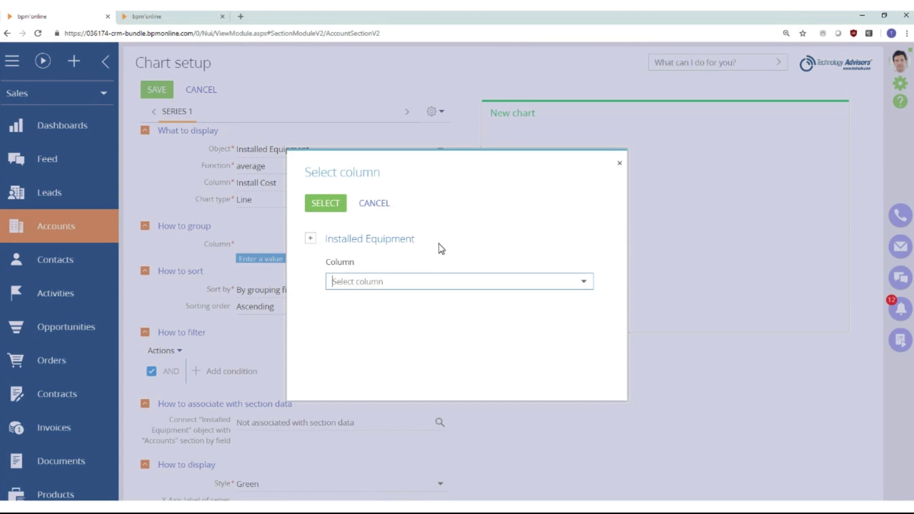
{"action": "left_click", "coordinate": [485, 275]}
{"action": "scroll", "coordinate": [485, 315], "scroll_direction": "down", "scroll_amount": 1}
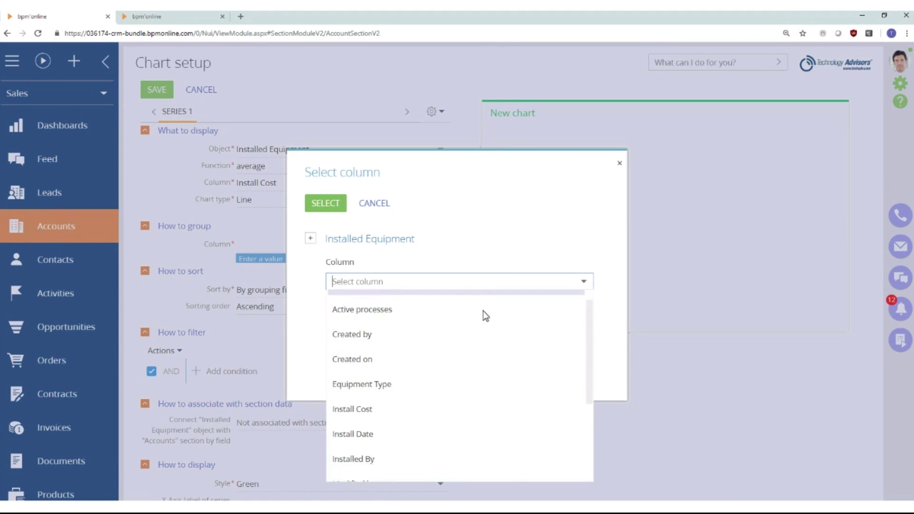
{"action": "left_click", "coordinate": [370, 410]}
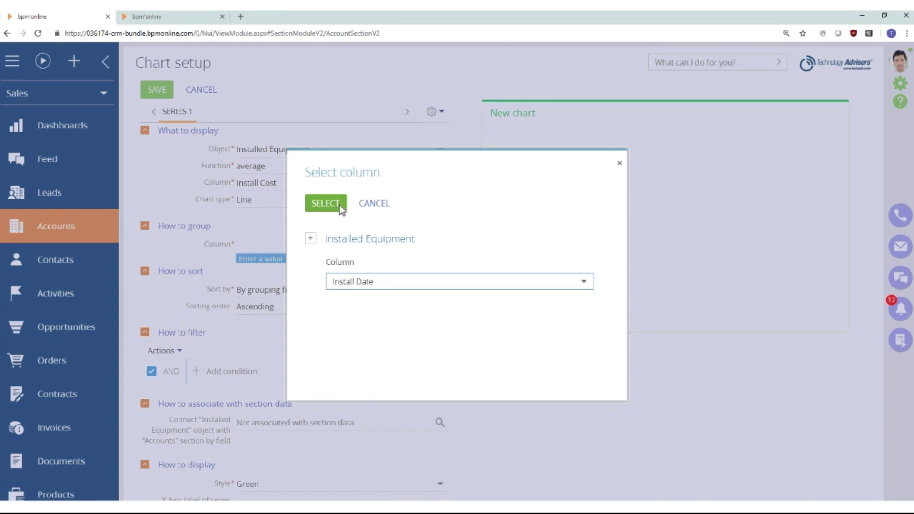
{"action": "left_click", "coordinate": [312, 210]}
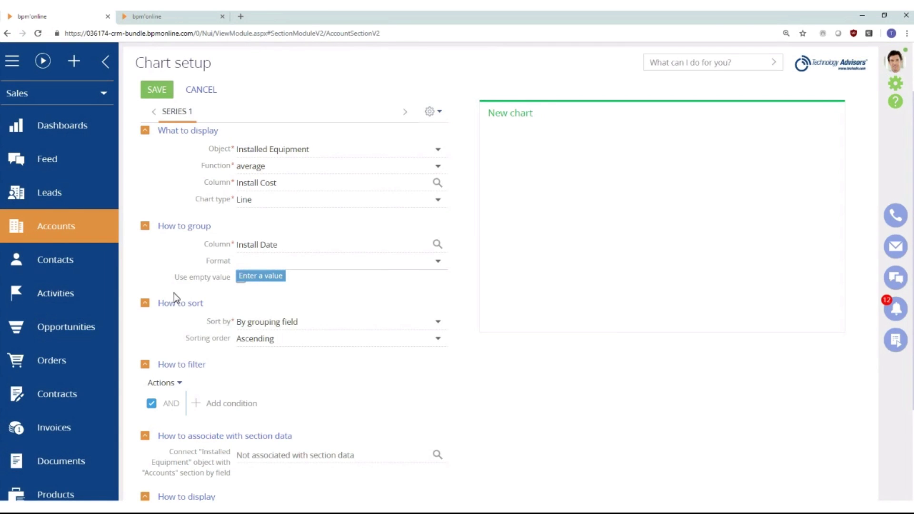
{"action": "left_click", "coordinate": [437, 261]}
{"action": "scroll", "coordinate": [418, 257], "scroll_direction": "down", "scroll_amount": 1}
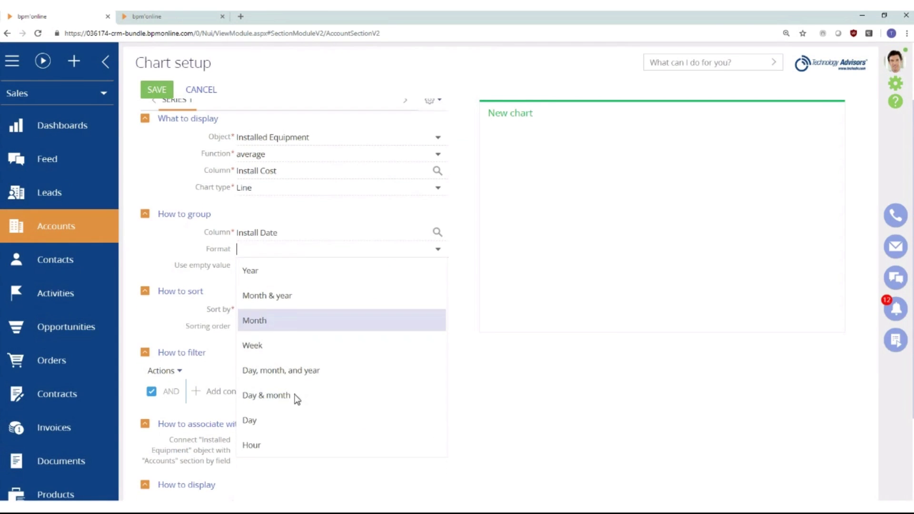
{"action": "left_click", "coordinate": [287, 299]}
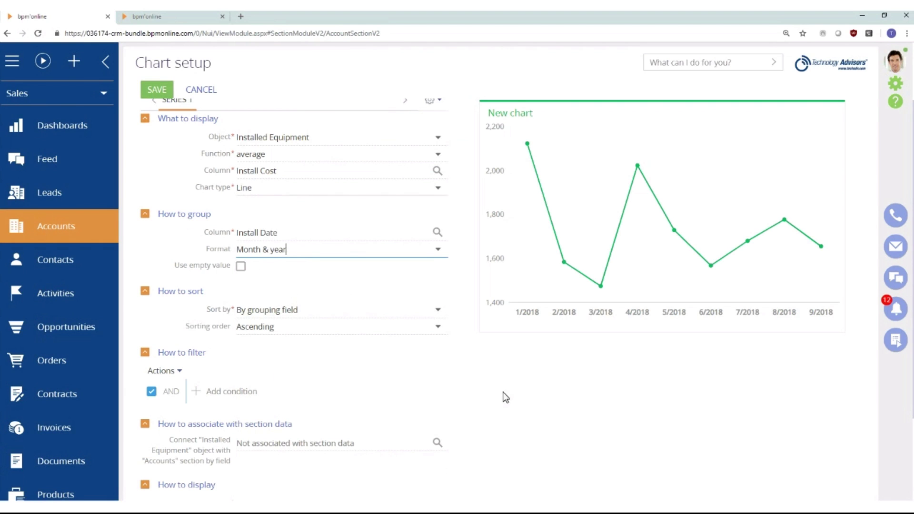
Title the chart "Average Install Cost by Month"
{"action": "scroll", "coordinate": [299, 185], "scroll_direction": "down", "scroll_amount": 1}
{"action": "scroll", "coordinate": [296, 180], "scroll_direction": "up", "scroll_amount": 2}
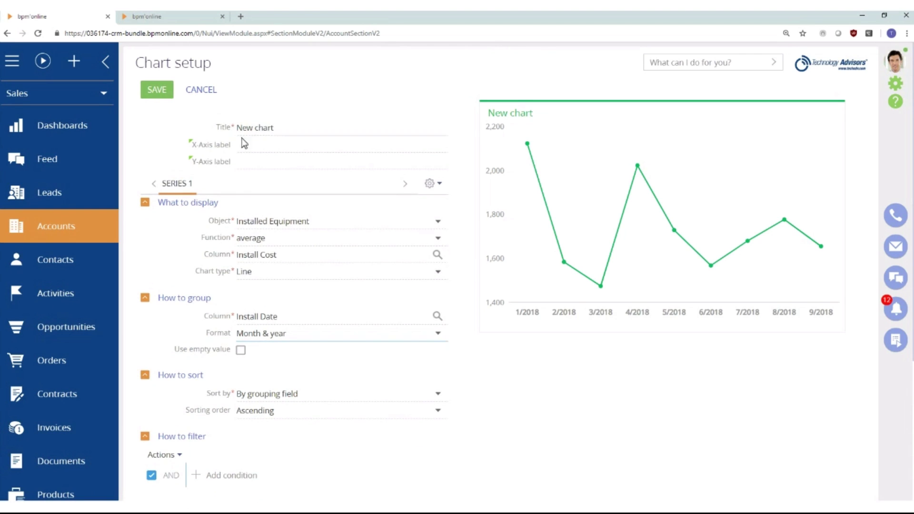
{"action": "triple_click", "coordinate": [302, 130]}
{"action": "type", "text": "Av"}
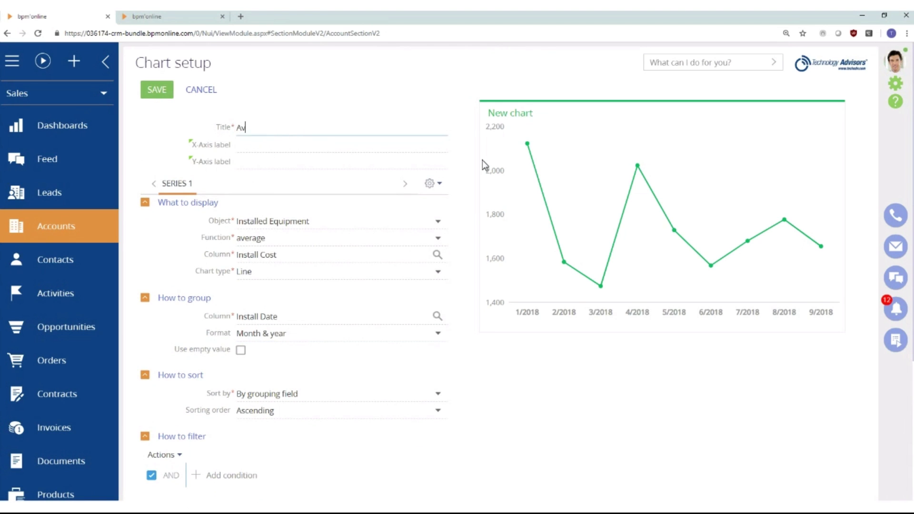
{"action": "type", "text": "erage Install Cost by Month"}
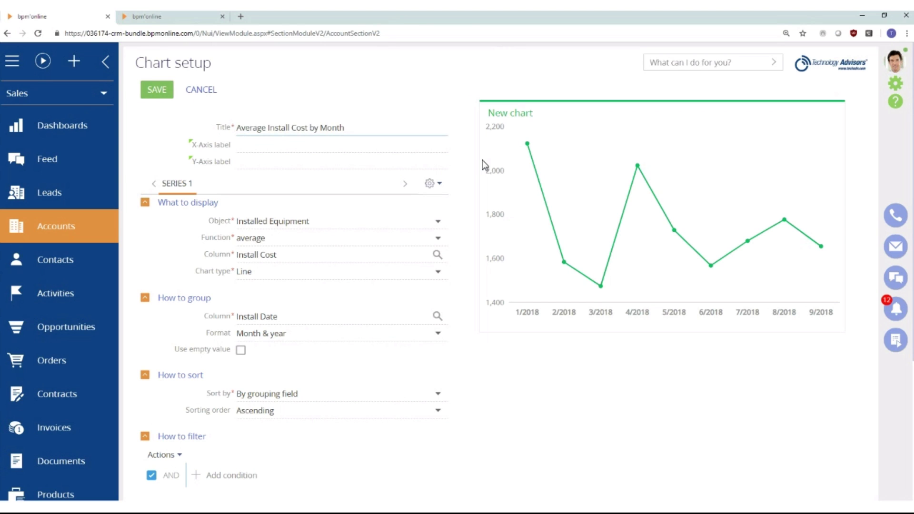
Try the Column chart type for the average install cost series
{"action": "scroll", "coordinate": [500, 398], "scroll_direction": "down", "scroll_amount": 1}
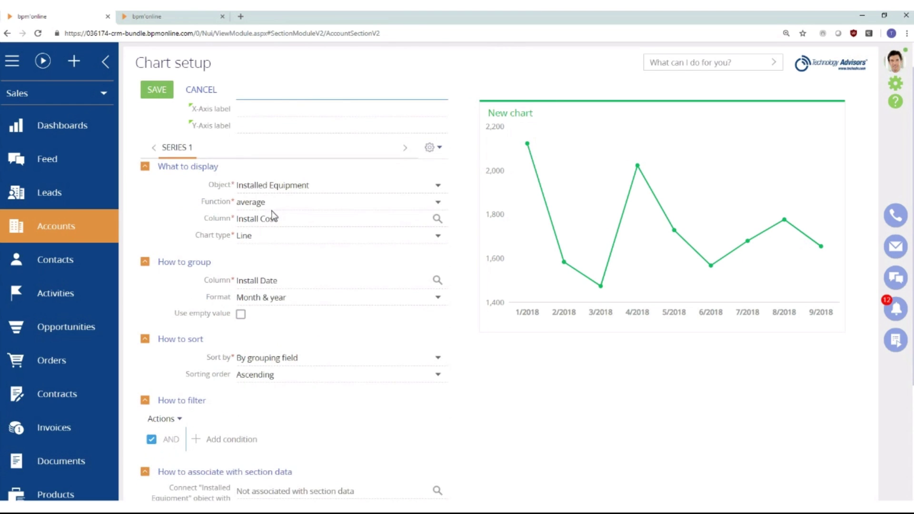
{"action": "left_click", "coordinate": [338, 236]}
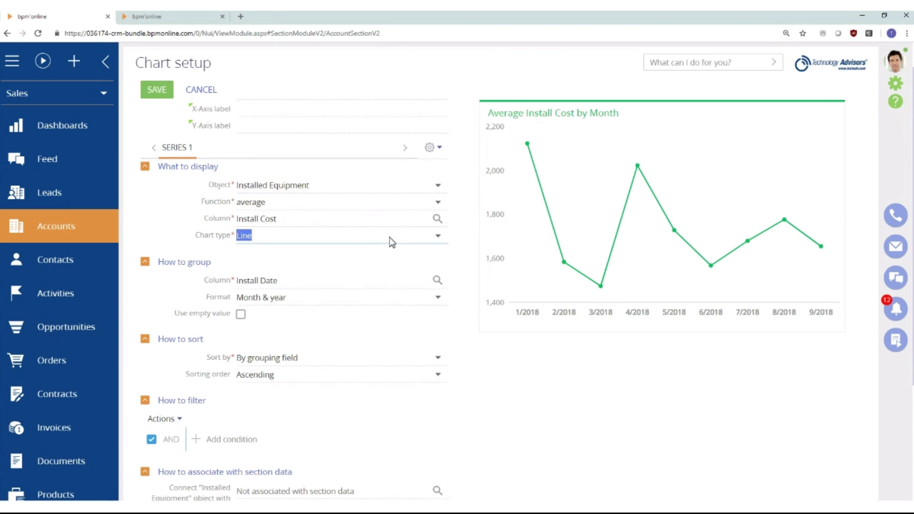
{"action": "left_click", "coordinate": [323, 408]}
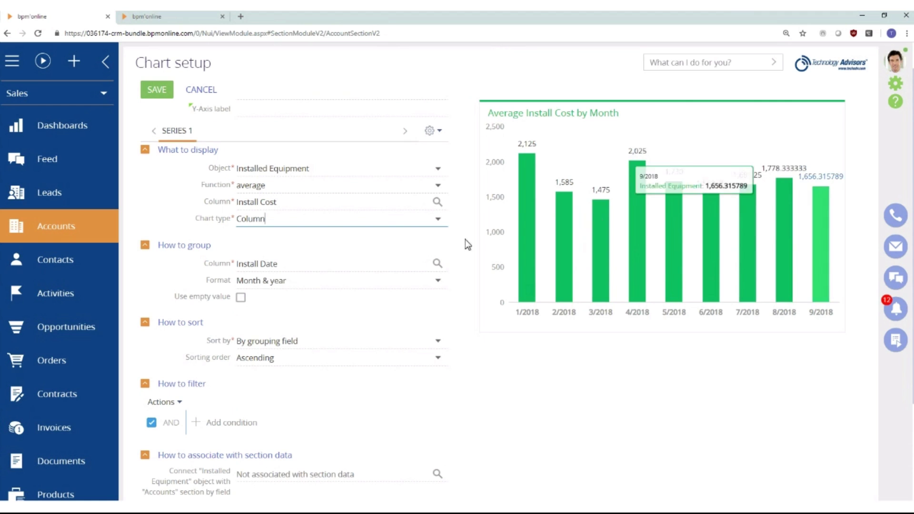
{"action": "scroll", "coordinate": [500, 373], "scroll_direction": "down", "scroll_amount": 2}
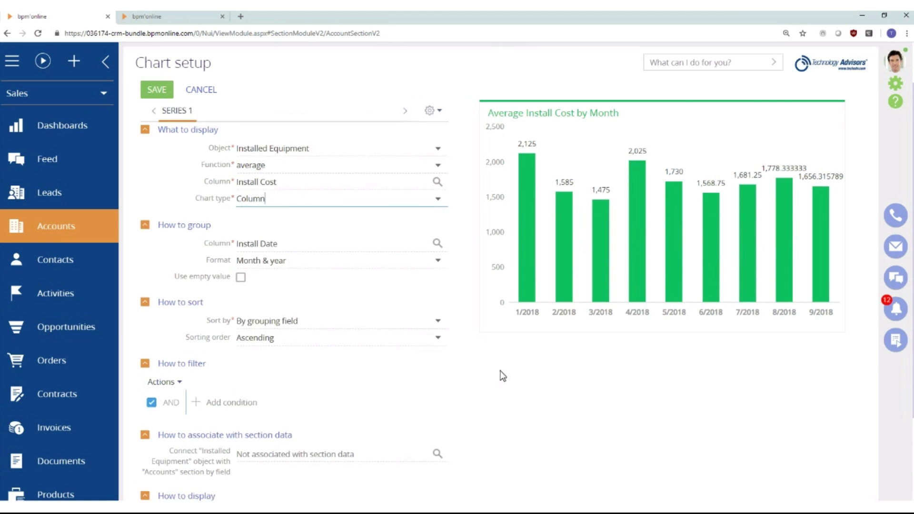
{"action": "scroll", "coordinate": [506, 388], "scroll_direction": "up", "scroll_amount": 1}
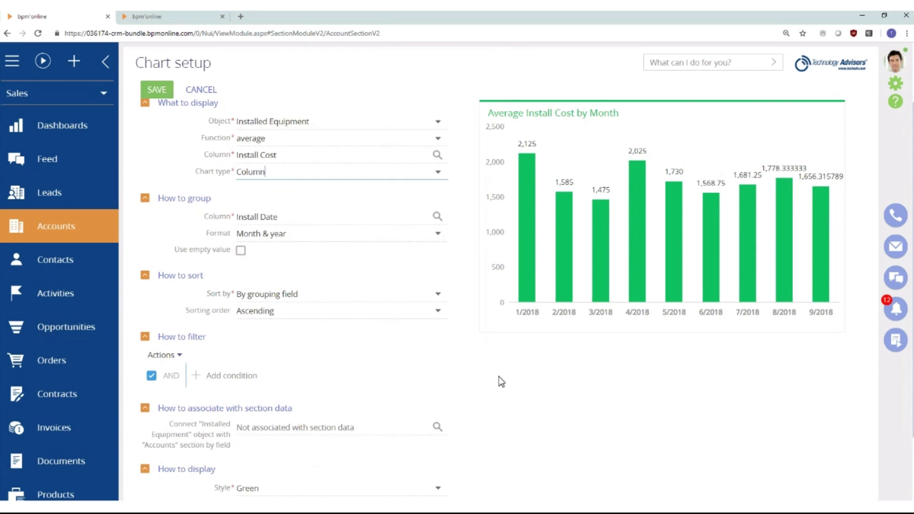
Set the chart type of the average install cost series to Bar
{"action": "scroll", "coordinate": [445, 246], "scroll_direction": "up", "scroll_amount": 1}
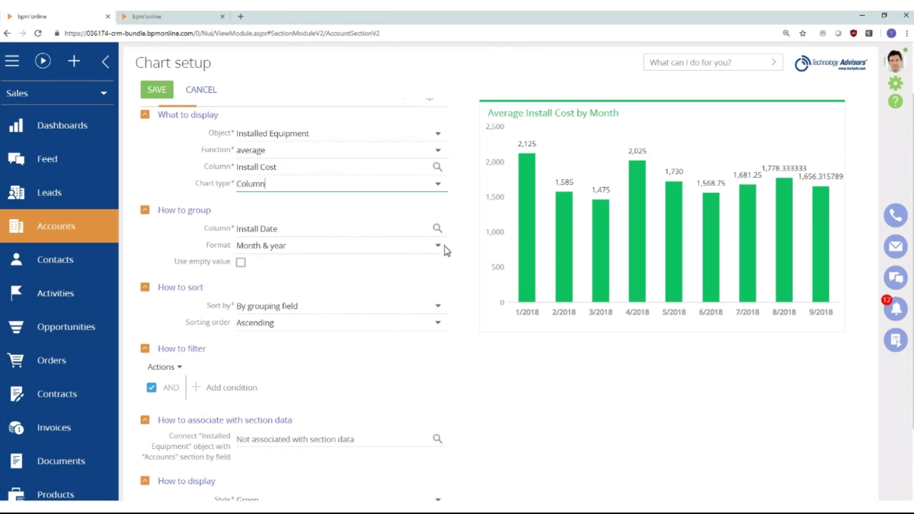
{"action": "left_click", "coordinate": [438, 184]}
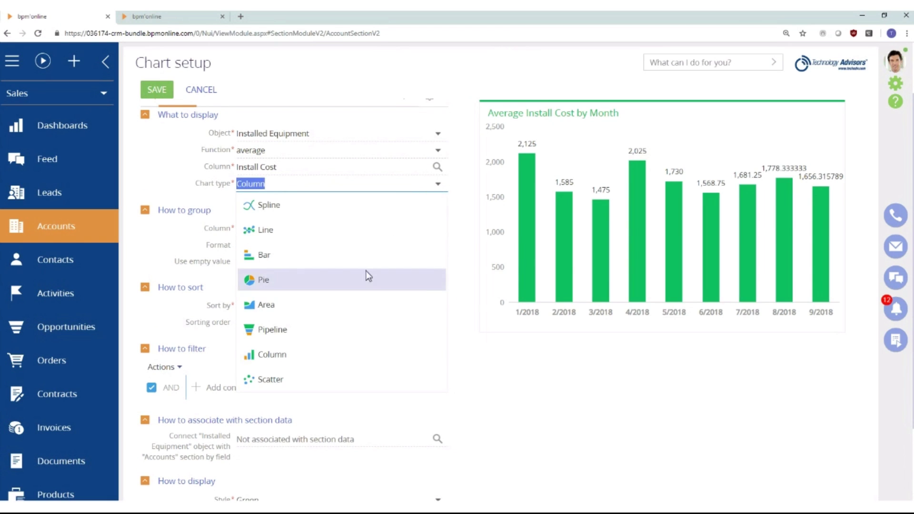
{"action": "left_click", "coordinate": [307, 261]}
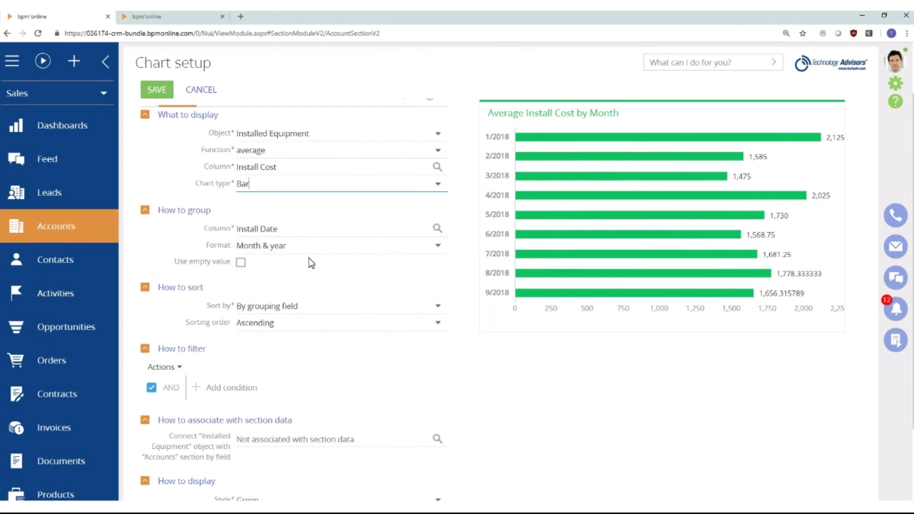
Add a filter condition to the chart so that Install Date equals Current Year
{"action": "scroll", "coordinate": [359, 251], "scroll_direction": "down", "scroll_amount": 3}
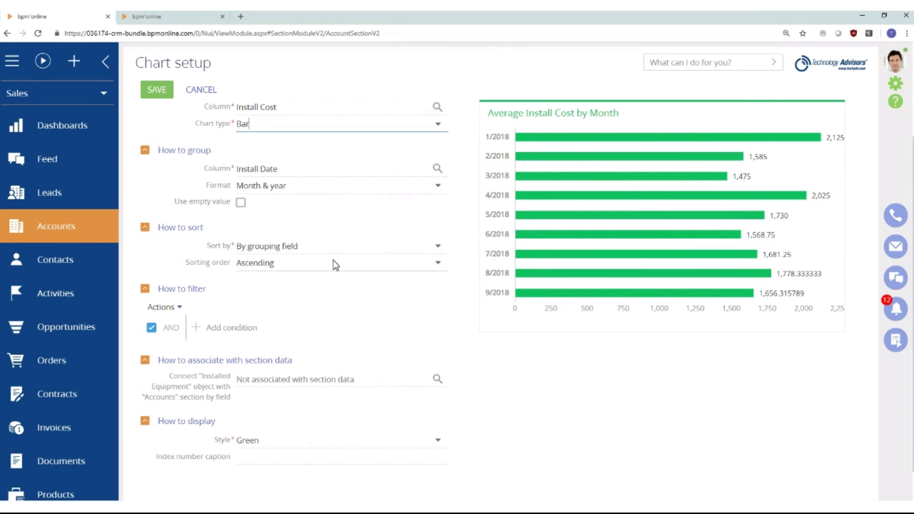
{"action": "left_click", "coordinate": [225, 330]}
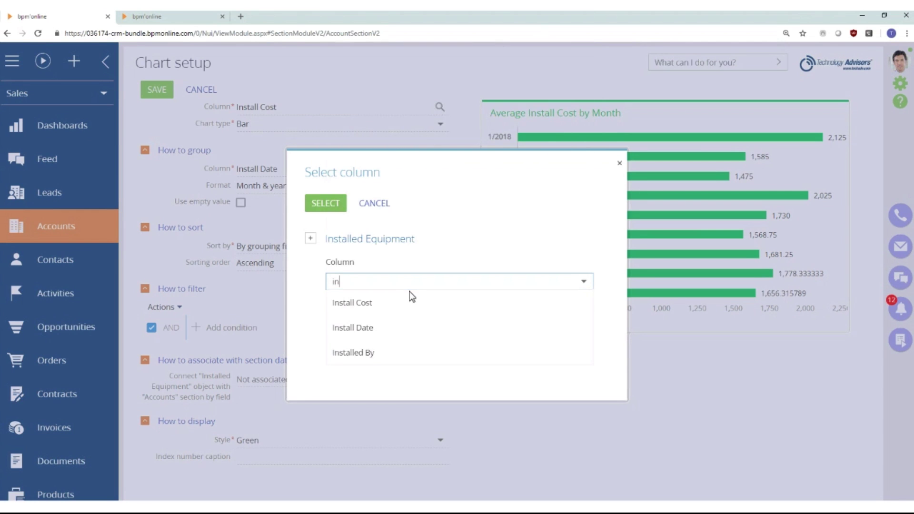
{"action": "left_click", "coordinate": [385, 339]}
{"action": "left_click", "coordinate": [325, 202]}
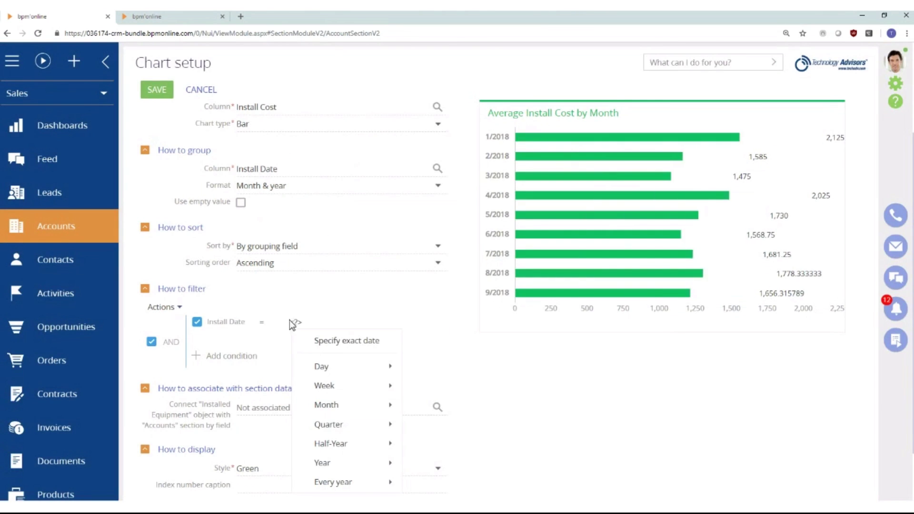
{"action": "mouse_move", "coordinate": [325, 404]}
{"action": "scroll", "coordinate": [452, 438], "scroll_direction": "down", "scroll_amount": 2}
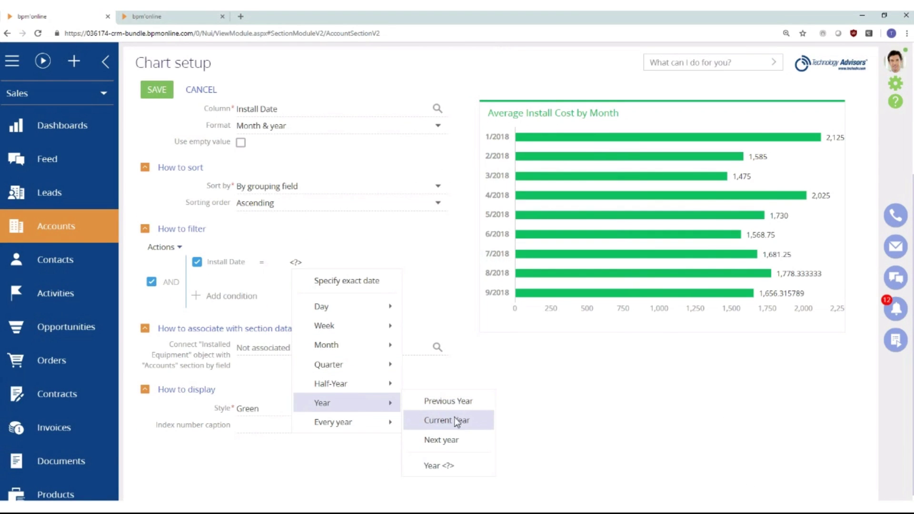
{"action": "left_click", "coordinate": [456, 419]}
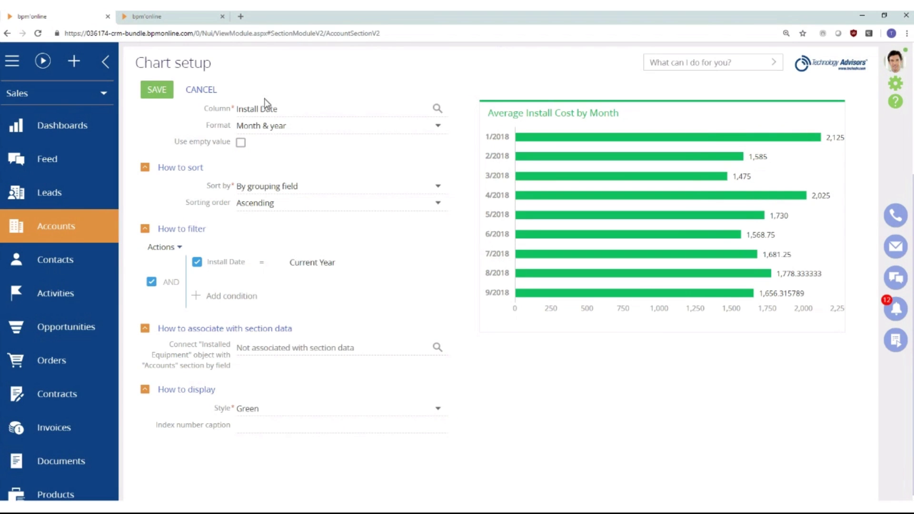
{"action": "scroll", "coordinate": [373, 333], "scroll_direction": "down", "scroll_amount": 1}
{"action": "scroll", "coordinate": [343, 362], "scroll_direction": "up", "scroll_amount": 3}
{"action": "scroll", "coordinate": [326, 408], "scroll_direction": "down", "scroll_amount": 2}
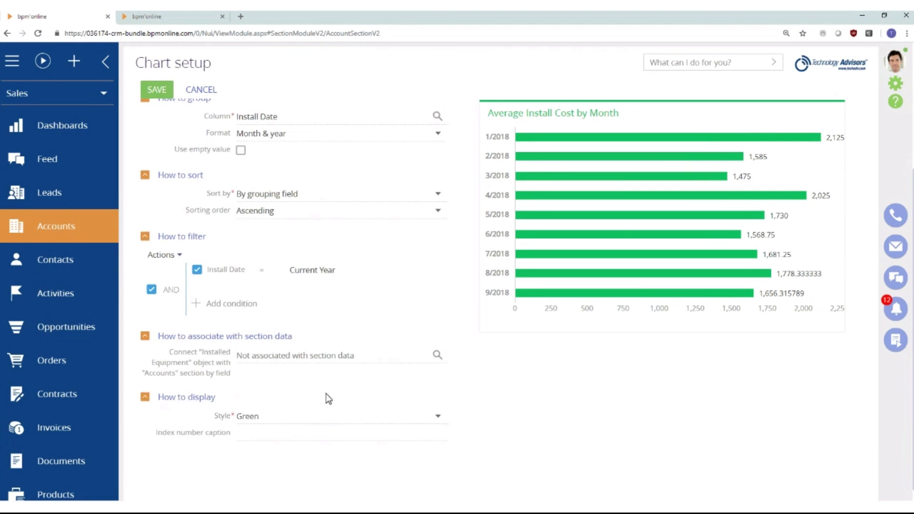
Associate the chart's Installed Equipment object with the Accounts section by the Account.Id field
{"action": "left_click", "coordinate": [437, 355]}
{"action": "left_click", "coordinate": [310, 238]}
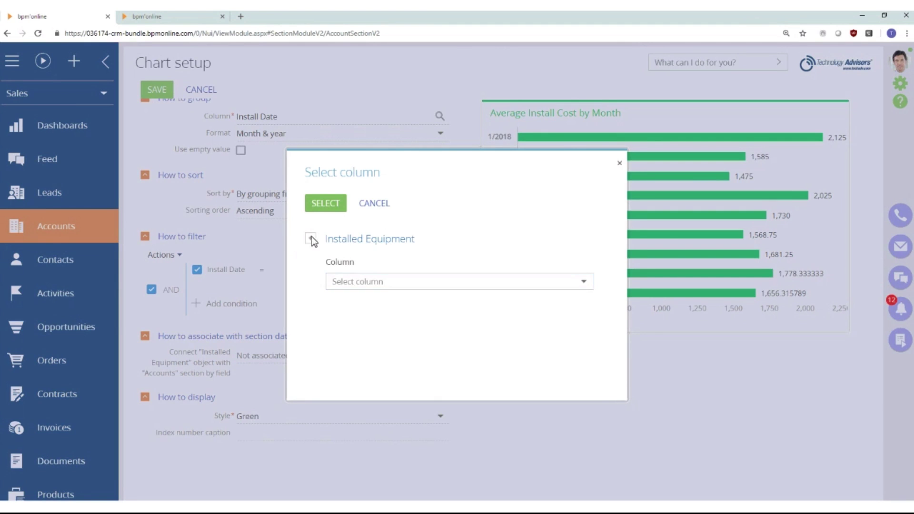
{"action": "left_click", "coordinate": [363, 287]}
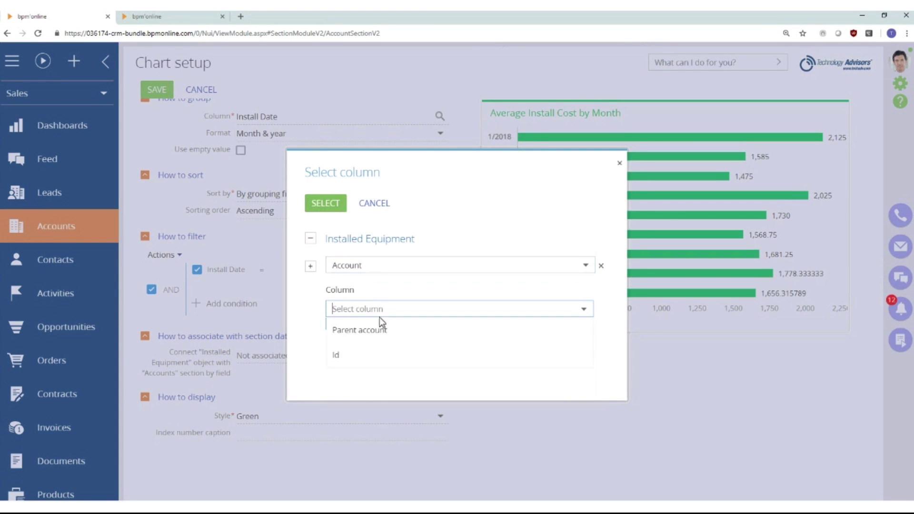
{"action": "left_click", "coordinate": [359, 358]}
{"action": "left_click", "coordinate": [326, 203]}
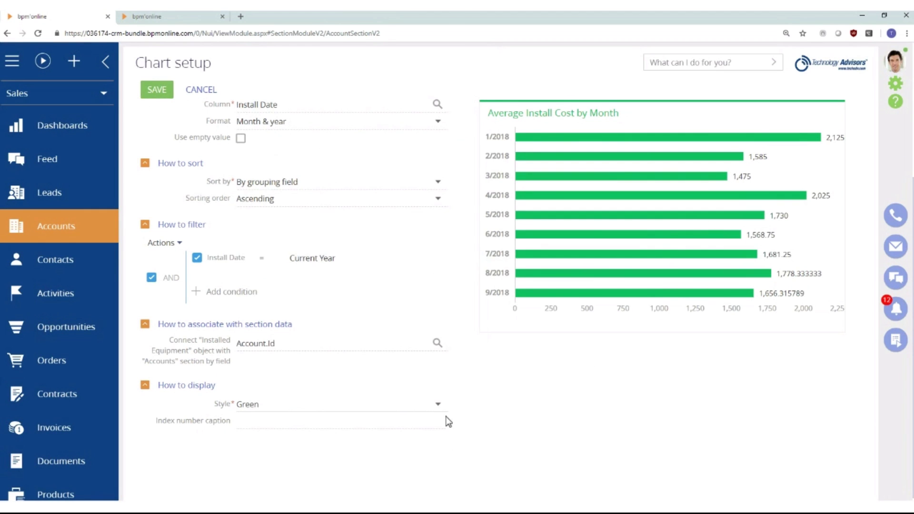
Set the display style of the average install cost chart to blue and save the chart setup
{"action": "left_click", "coordinate": [431, 403]}
{"action": "left_click", "coordinate": [272, 333]}
{"action": "scroll", "coordinate": [272, 344], "scroll_direction": "up", "scroll_amount": 4}
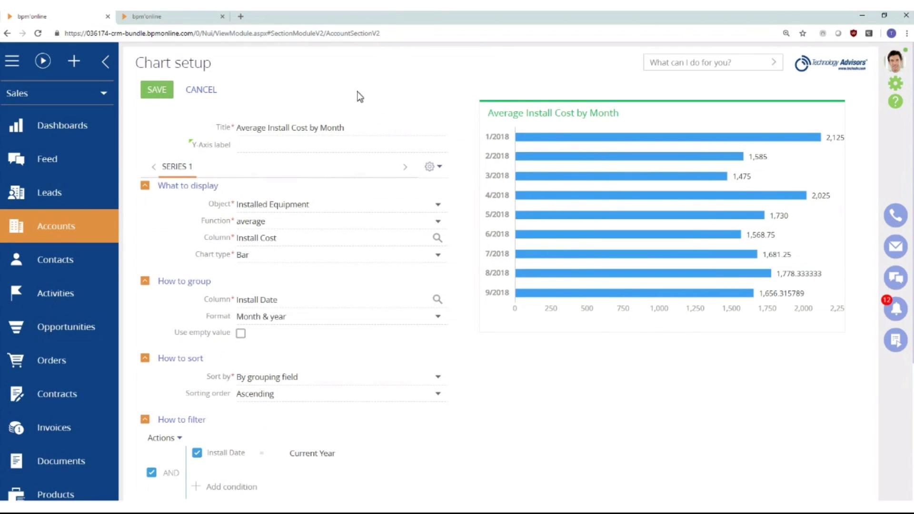
{"action": "left_click", "coordinate": [149, 95]}
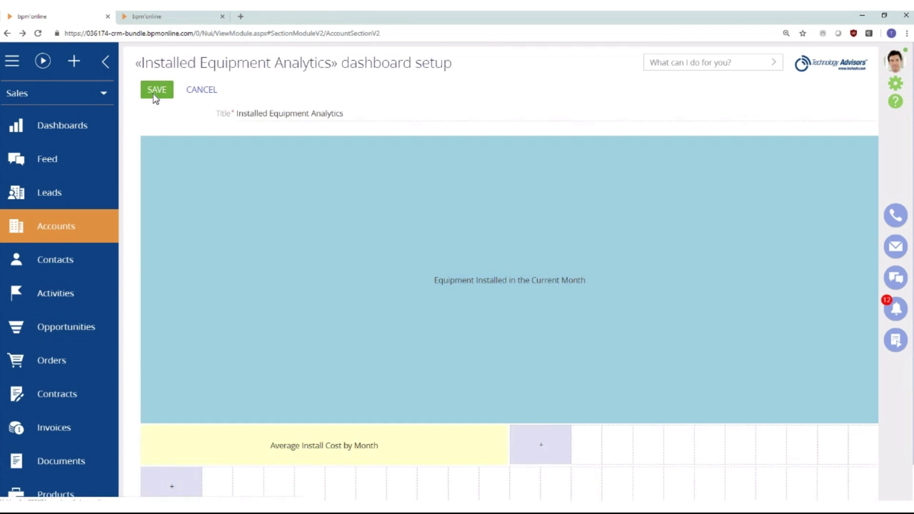
Autofit the width of the Average Install Cost by Month chart in the dashboard layout and increase its height by six increments
{"action": "scroll", "coordinate": [449, 326], "scroll_direction": "down", "scroll_amount": 1}
{"action": "left_click", "coordinate": [433, 485]}
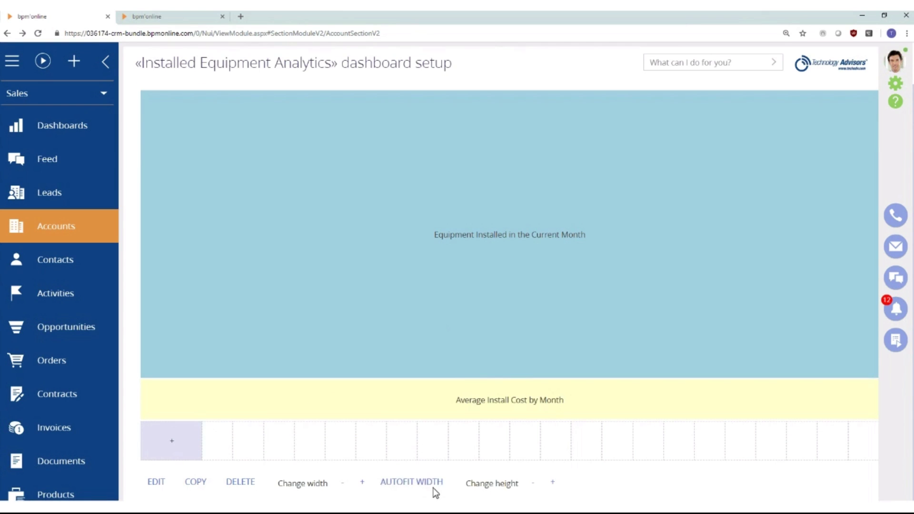
{"action": "left_click", "coordinate": [552, 482]}
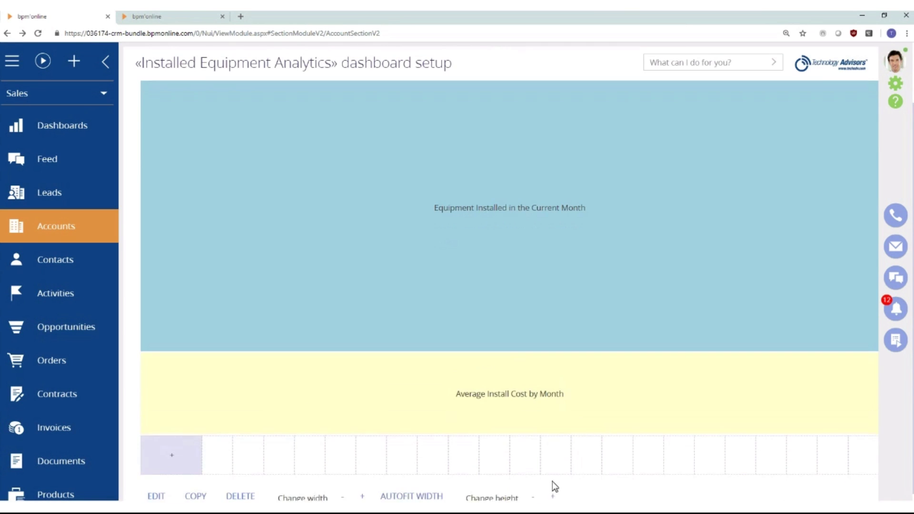
{"action": "left_click", "coordinate": [555, 482]}
{"action": "left_click", "coordinate": [554, 484]}
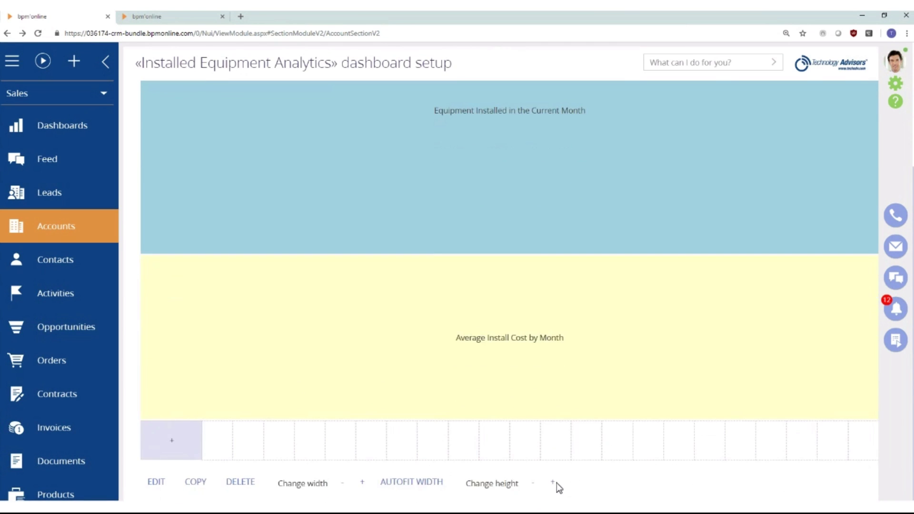
{"action": "left_click", "coordinate": [555, 483]}
{"action": "left_click", "coordinate": [553, 483]}
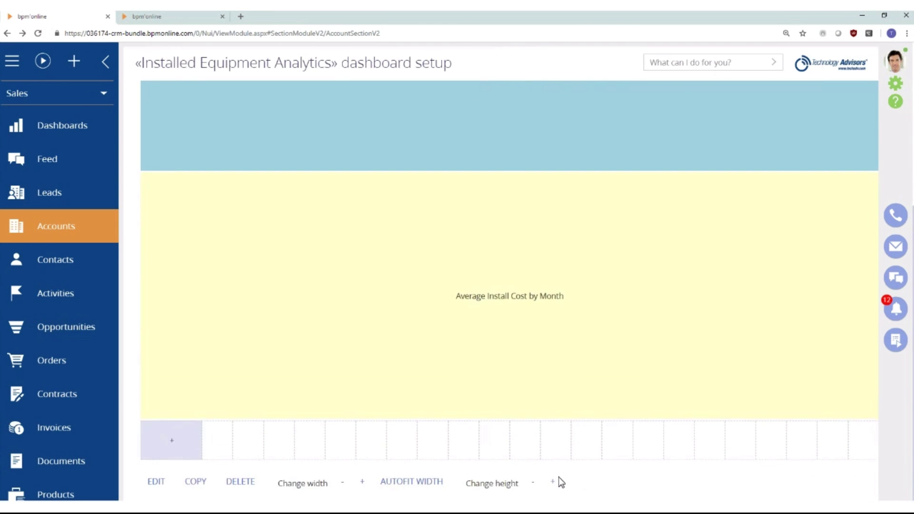
{"action": "left_click", "coordinate": [554, 482]}
Save the Installed Equipment Analytics dashboard and review its current-month equipment list and average install cost chart
{"action": "scroll", "coordinate": [747, 252], "scroll_direction": "up", "scroll_amount": 5}
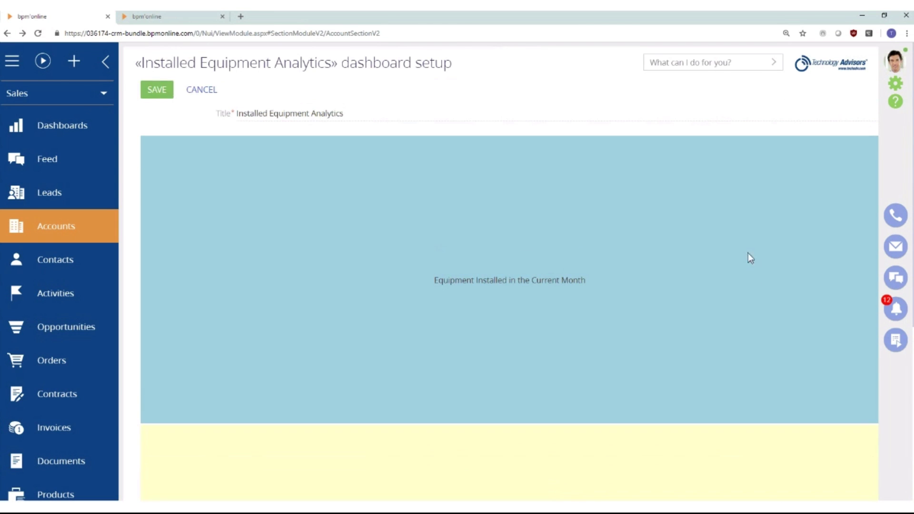
{"action": "left_click", "coordinate": [157, 91]}
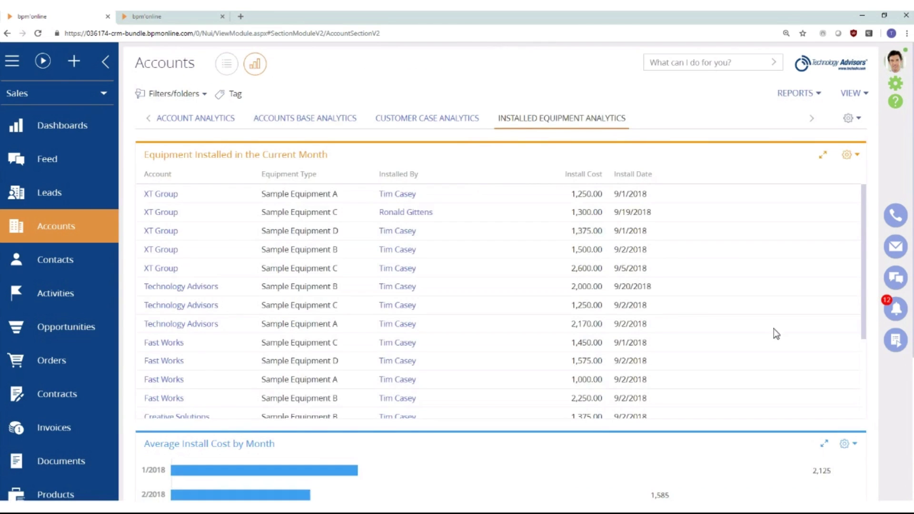
{"action": "scroll", "coordinate": [775, 325], "scroll_direction": "down", "scroll_amount": 5}
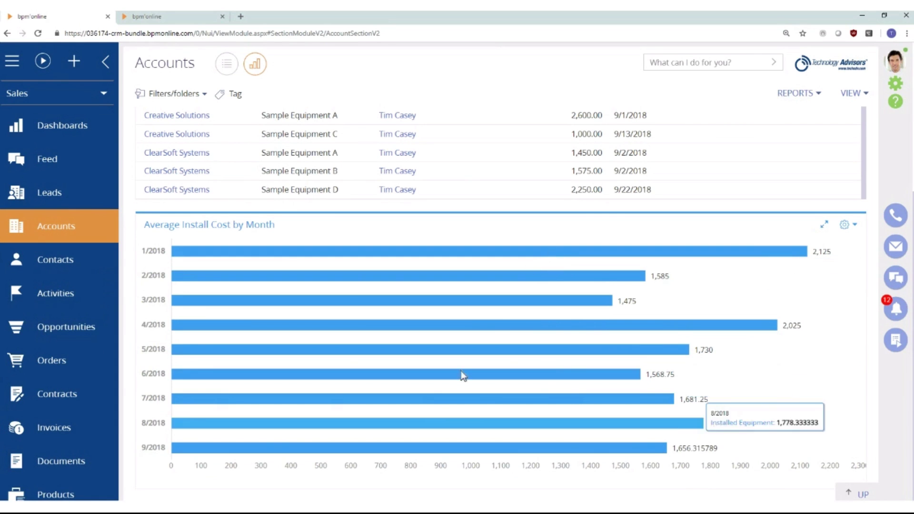
{"action": "scroll", "coordinate": [541, 428], "scroll_direction": "up", "scroll_amount": 2}
{"action": "scroll", "coordinate": [541, 428], "scroll_direction": "up", "scroll_amount": 3}
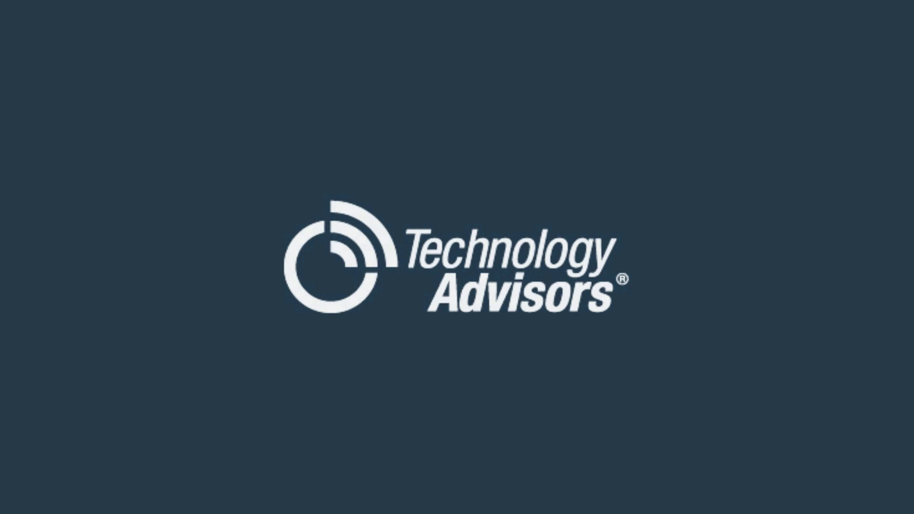